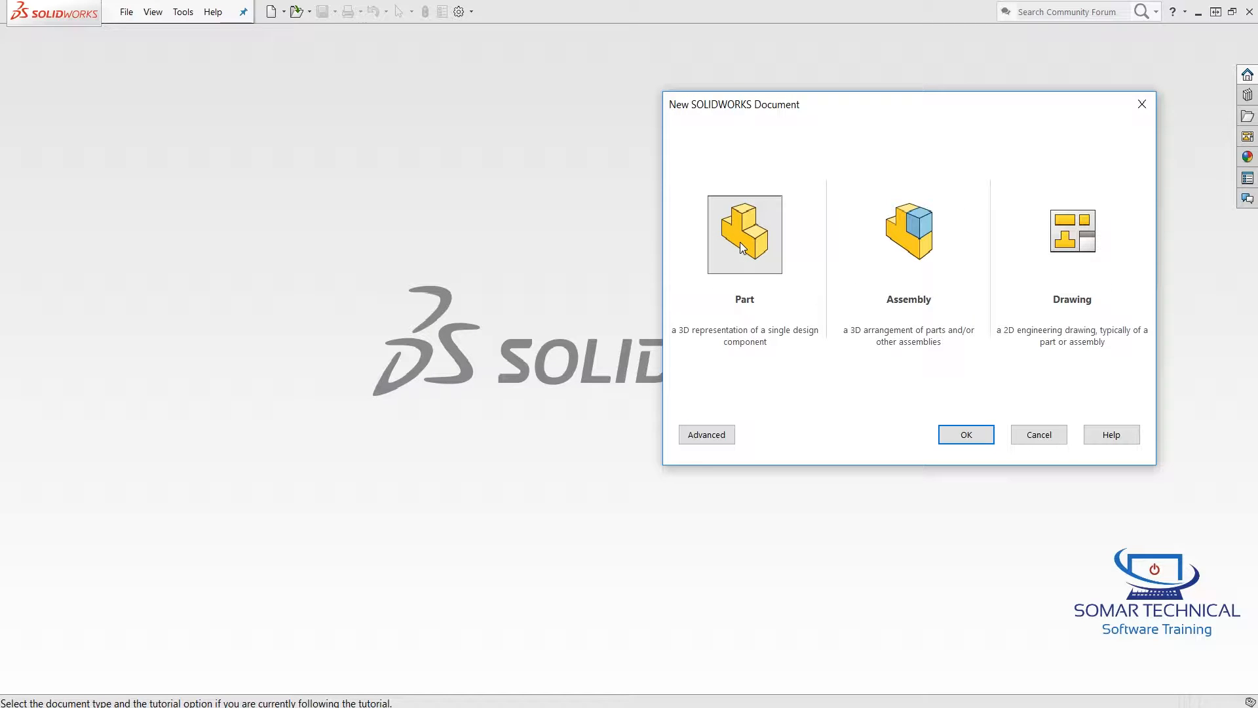
# Create a new drawing document on a standard A (ANSI) Landscape sheet with the sheet format displayed.
pyautogui.click(1085, 258)
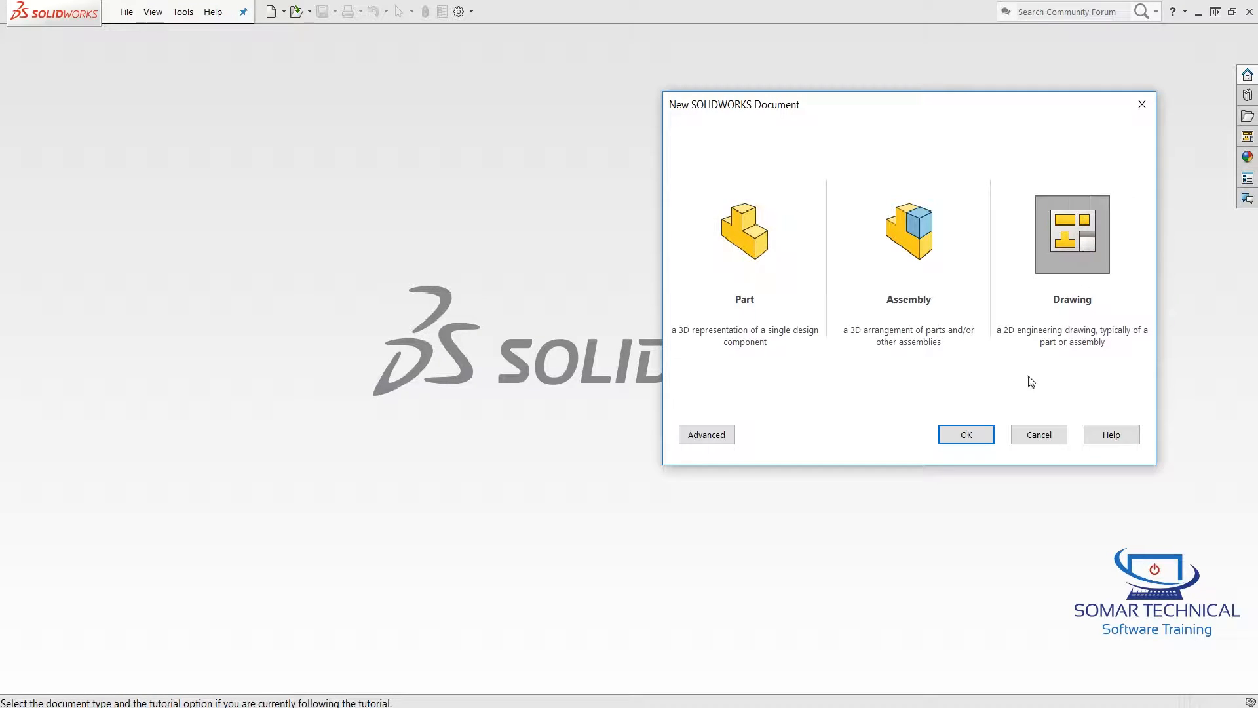
pyautogui.click(968, 435)
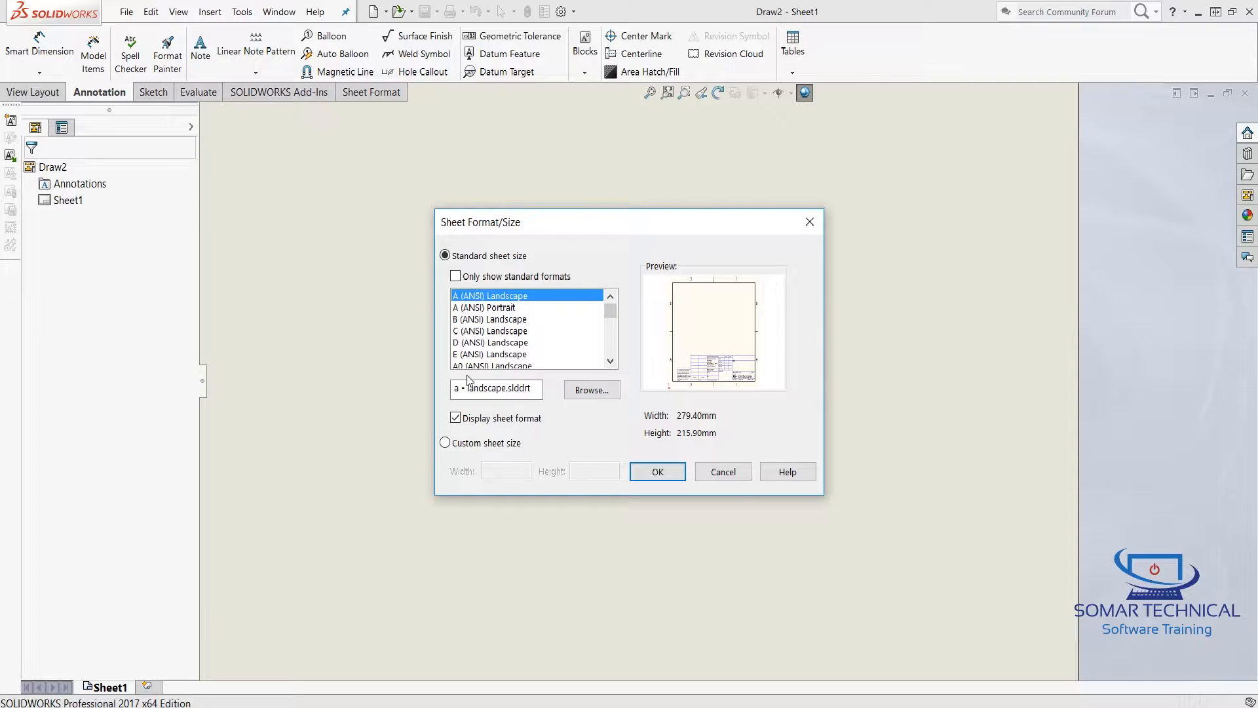
pyautogui.click(455, 277)
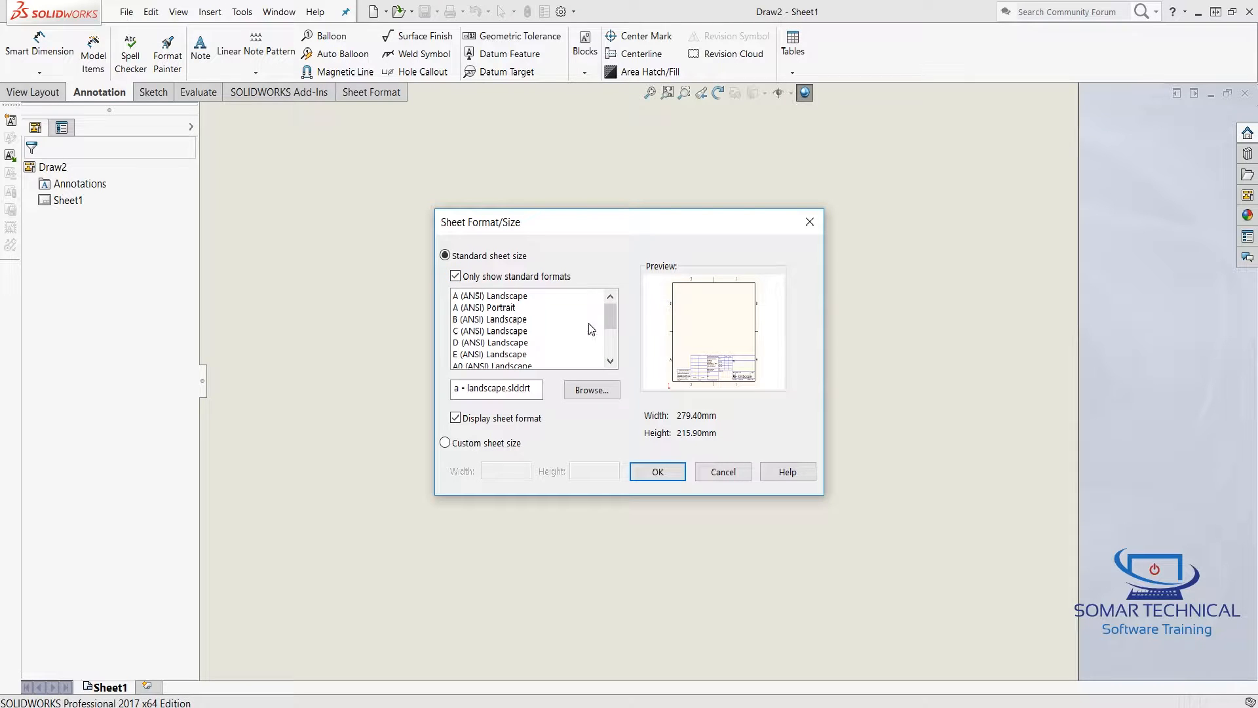
pyautogui.moveTo(611, 312)
pyautogui.mouseDown()
pyautogui.moveTo(613, 348)
pyautogui.moveTo(608, 305)
pyautogui.mouseUp()
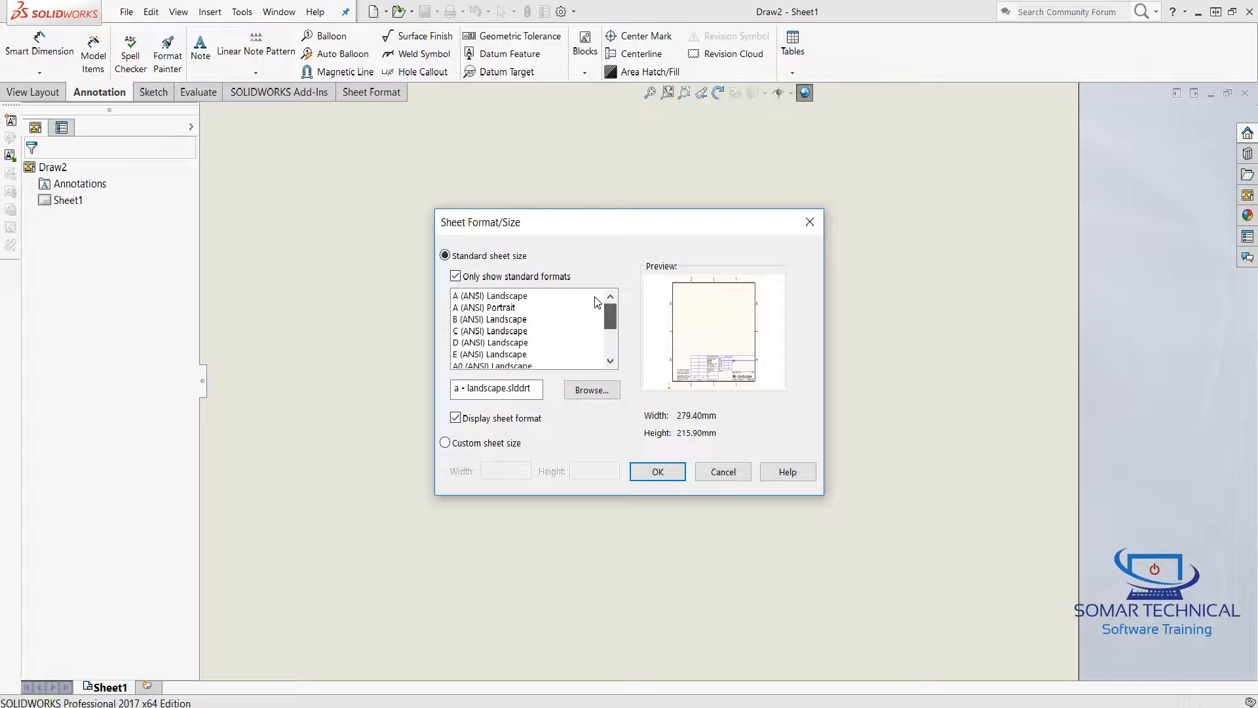
pyautogui.click(456, 277)
pyautogui.moveTo(610, 312)
pyautogui.mouseDown()
pyautogui.moveTo(610, 334)
pyautogui.moveTo(610, 309)
pyautogui.mouseUp()
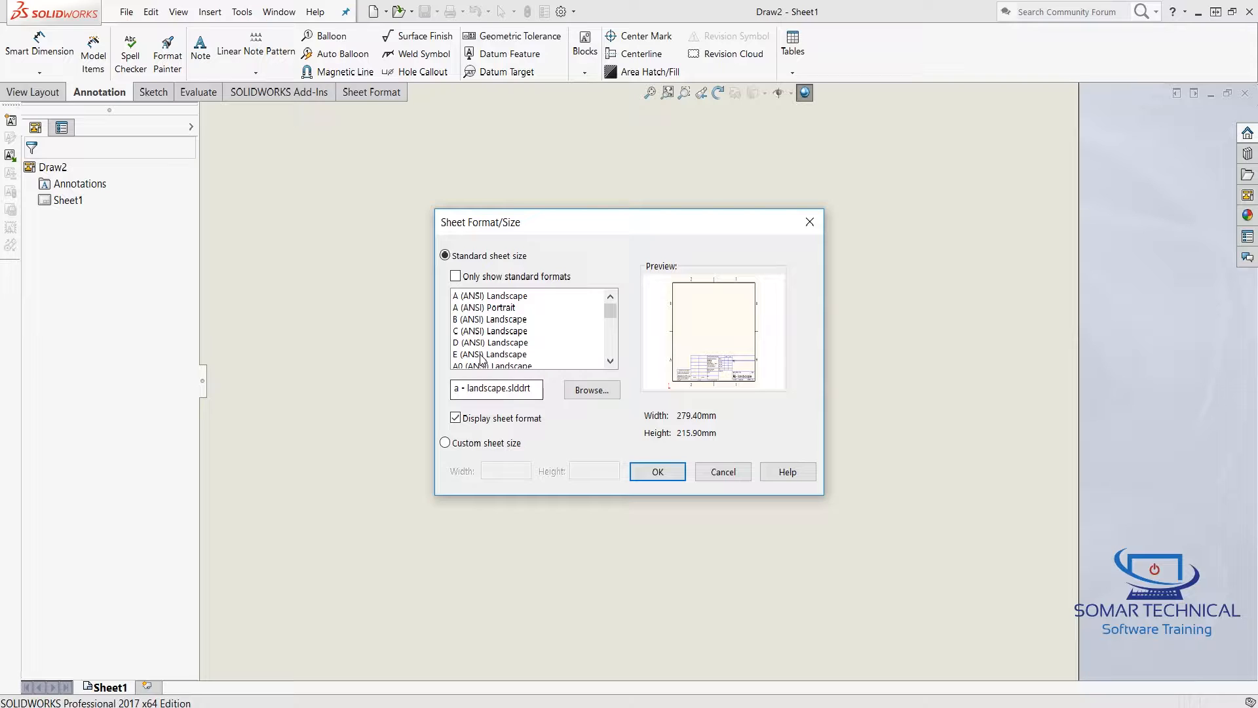
pyautogui.click(471, 297)
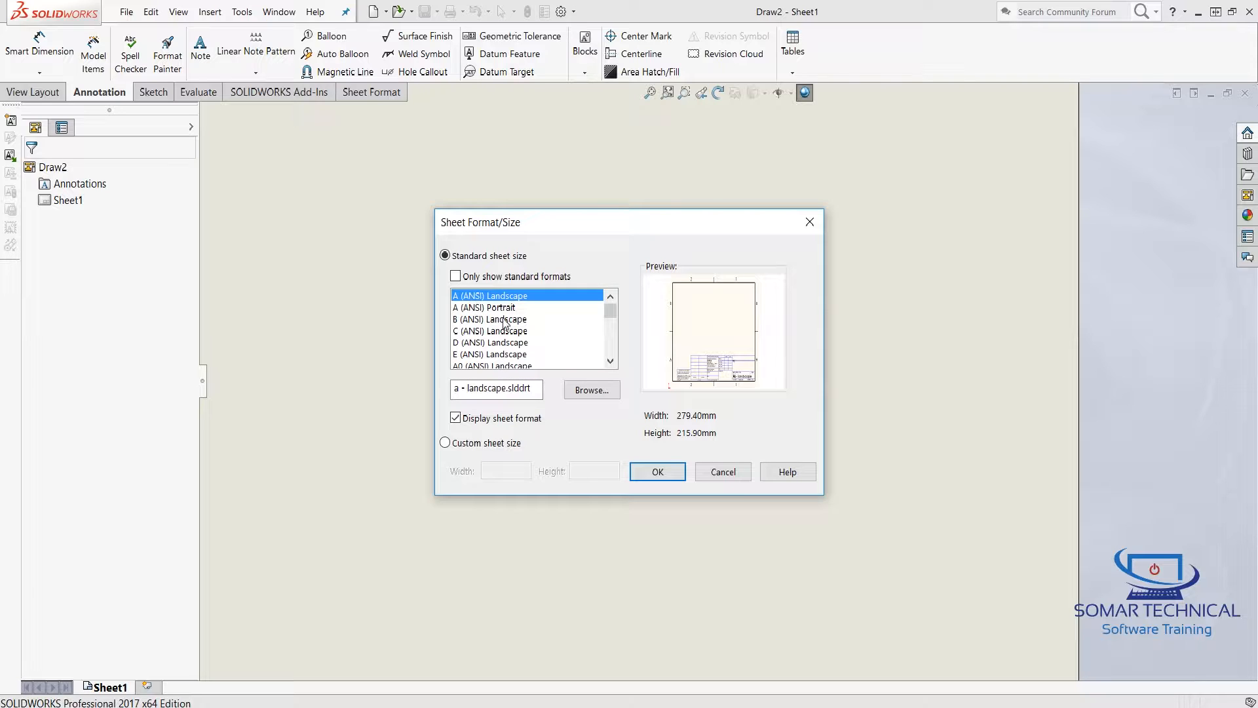
pyautogui.click(657, 472)
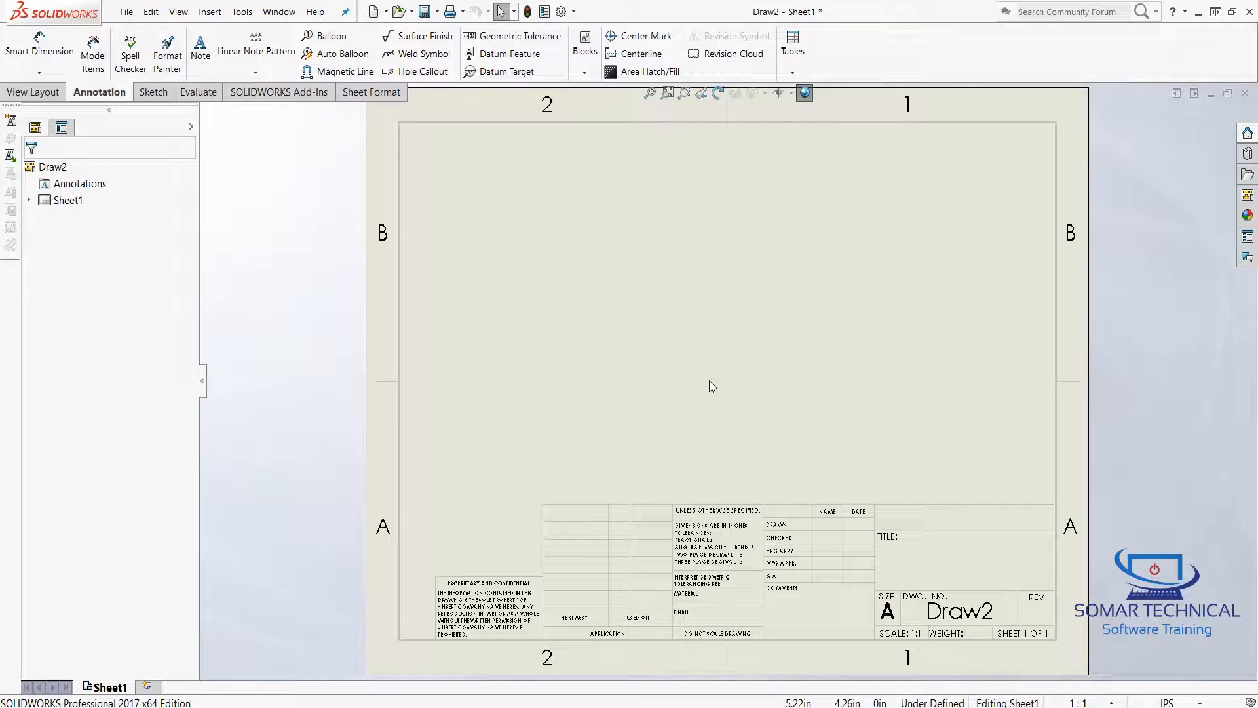
# Start a Model View and load part file 607 from the Examples folder as its source.
pyautogui.click(59, 92)
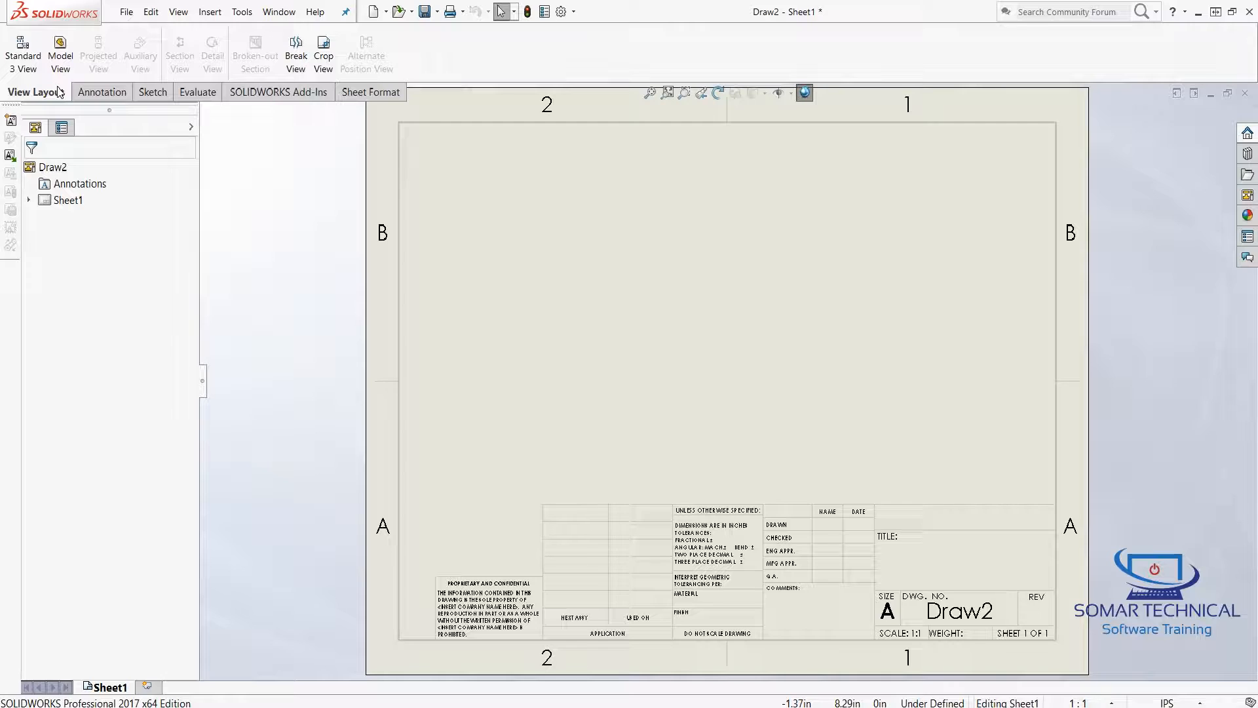
pyautogui.click(61, 52)
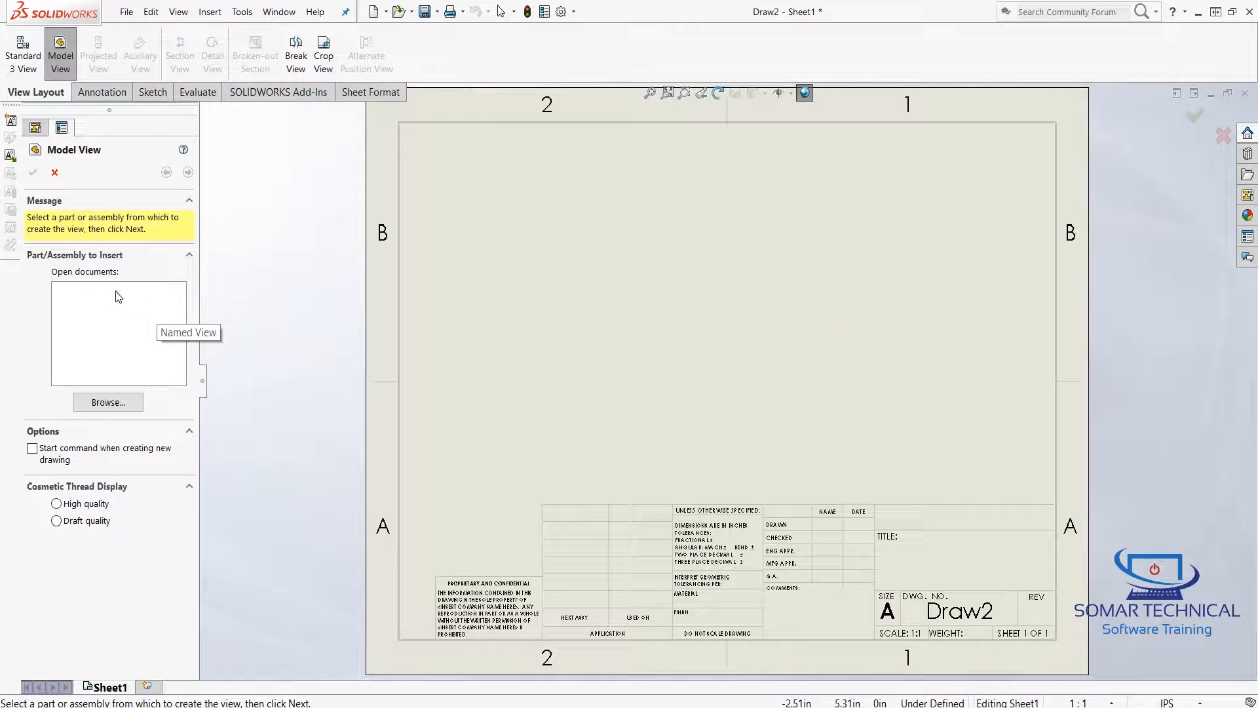
pyautogui.click(104, 408)
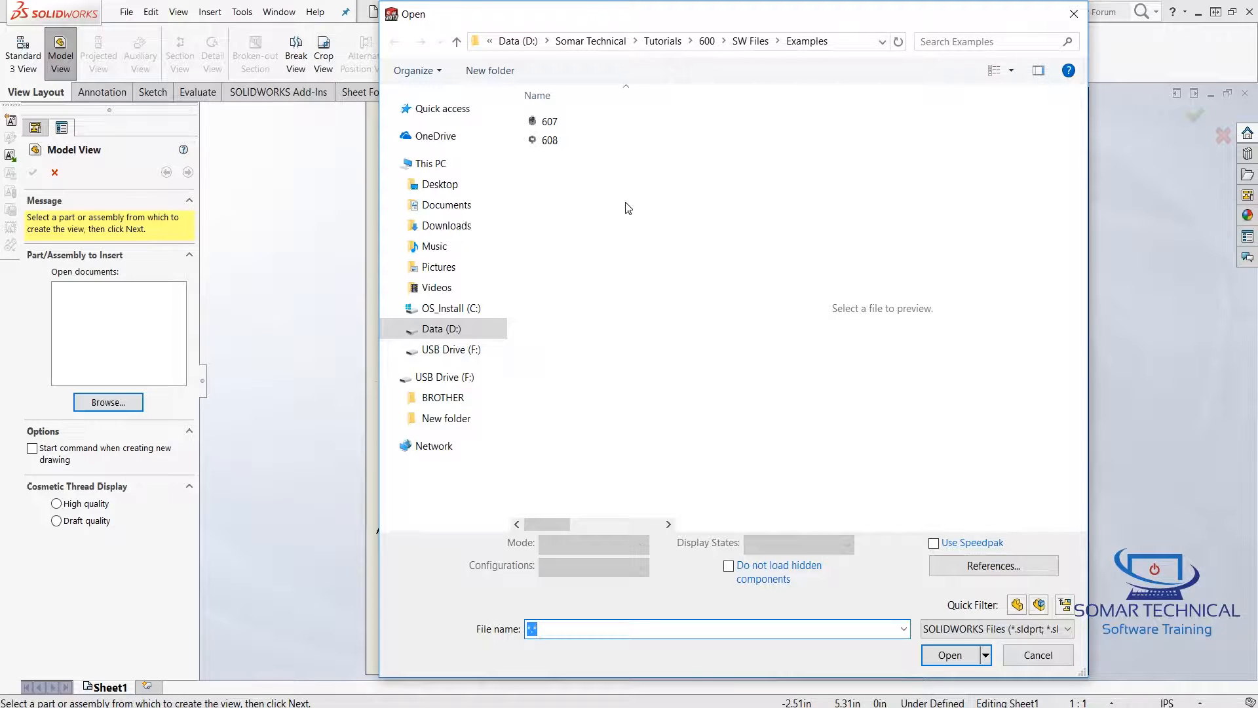
pyautogui.click(548, 128)
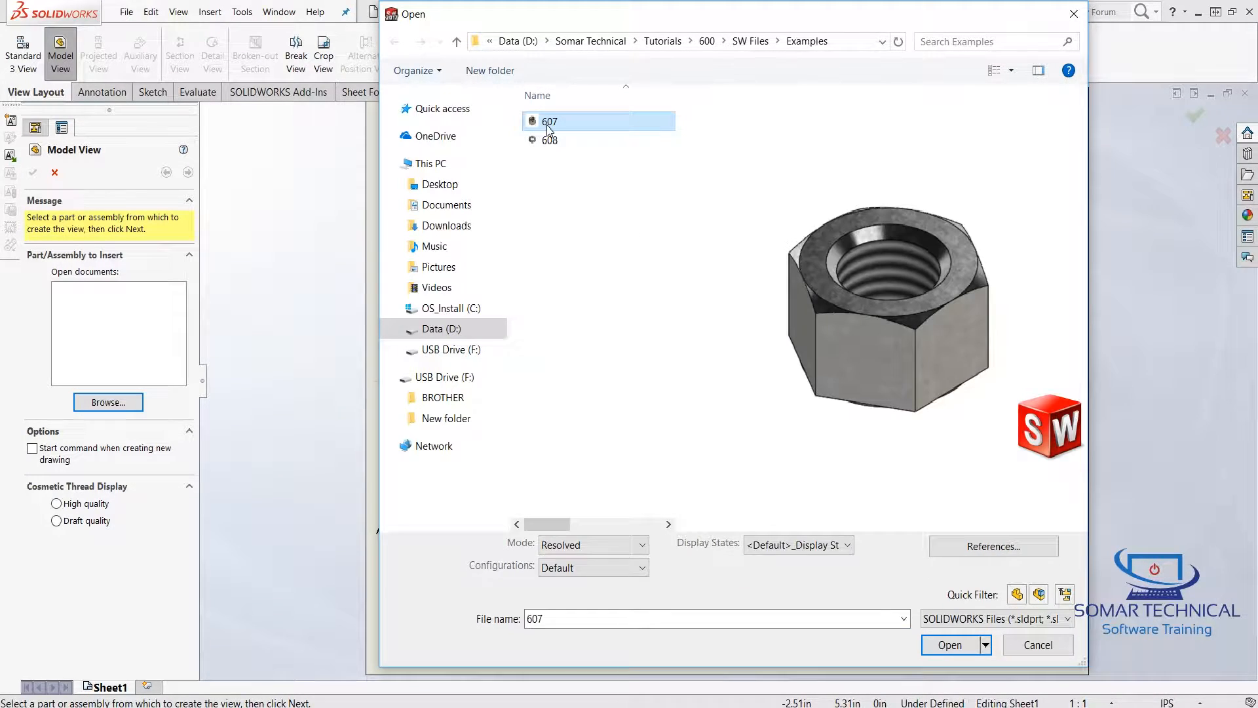
pyautogui.click(953, 645)
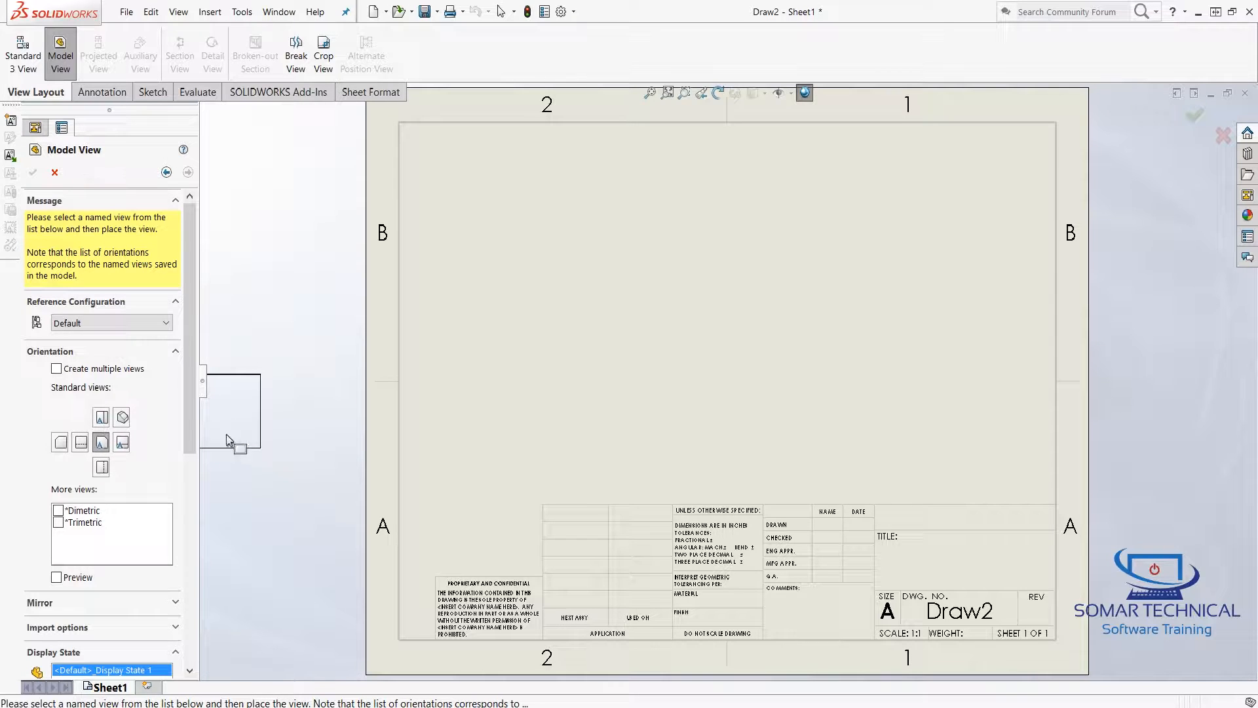
# Place the nut's top view in the left half of the sheet and project a side view to its right.
pyautogui.click(101, 417)
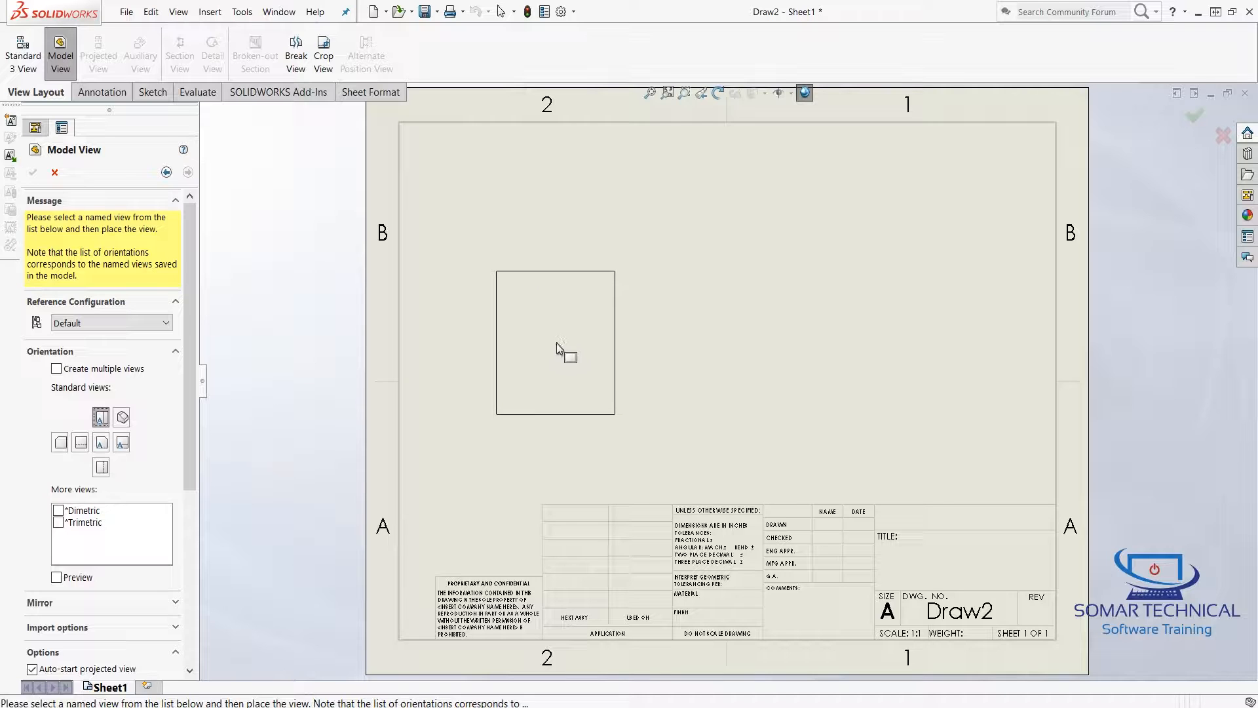
pyautogui.click(593, 339)
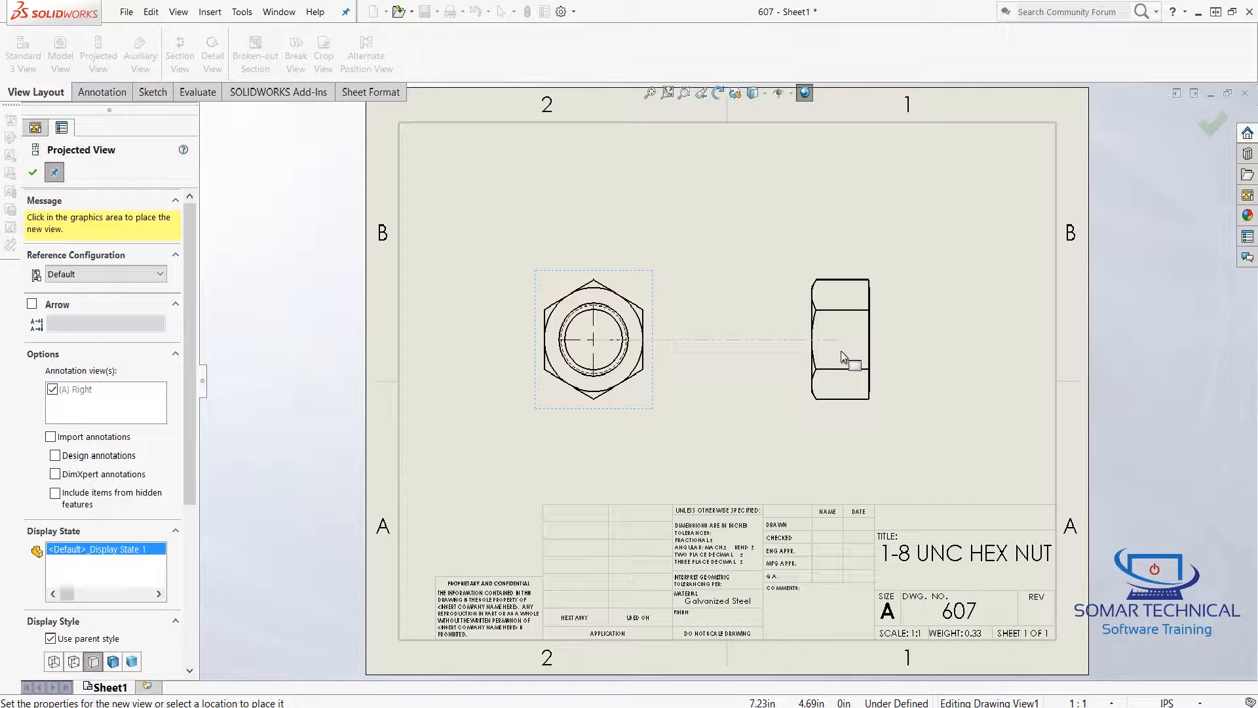
pyautogui.click(842, 350)
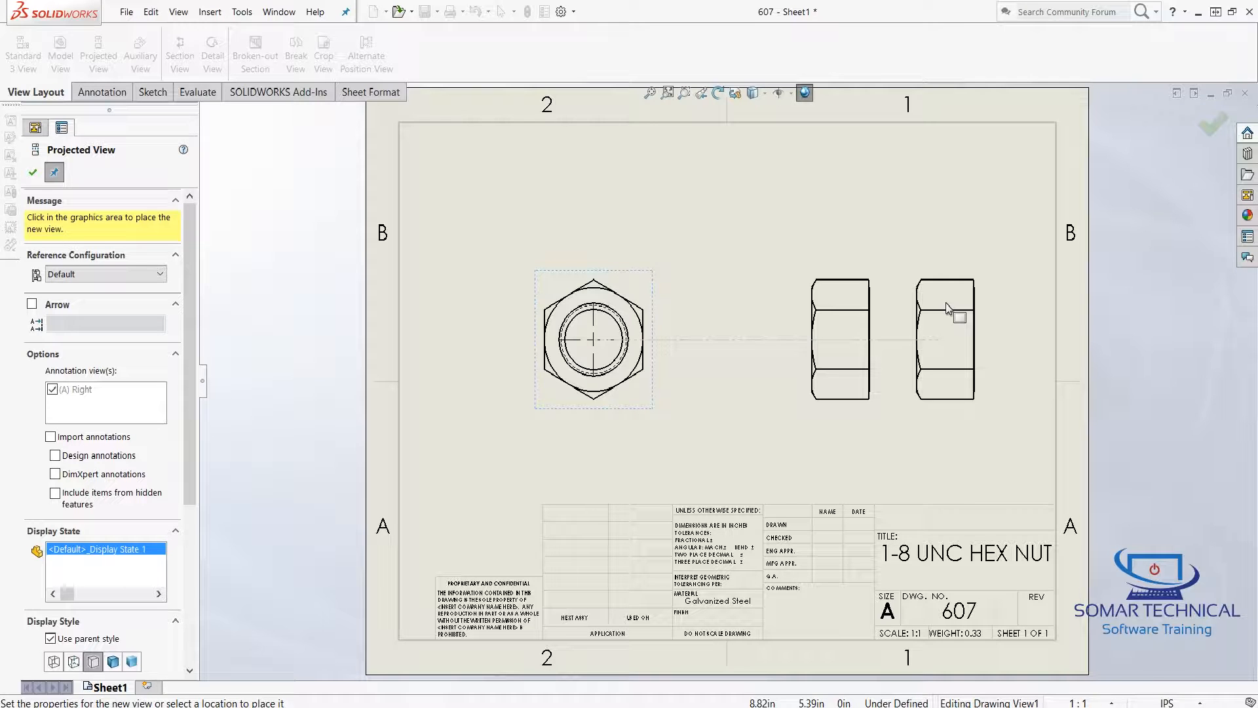
pyautogui.click(33, 173)
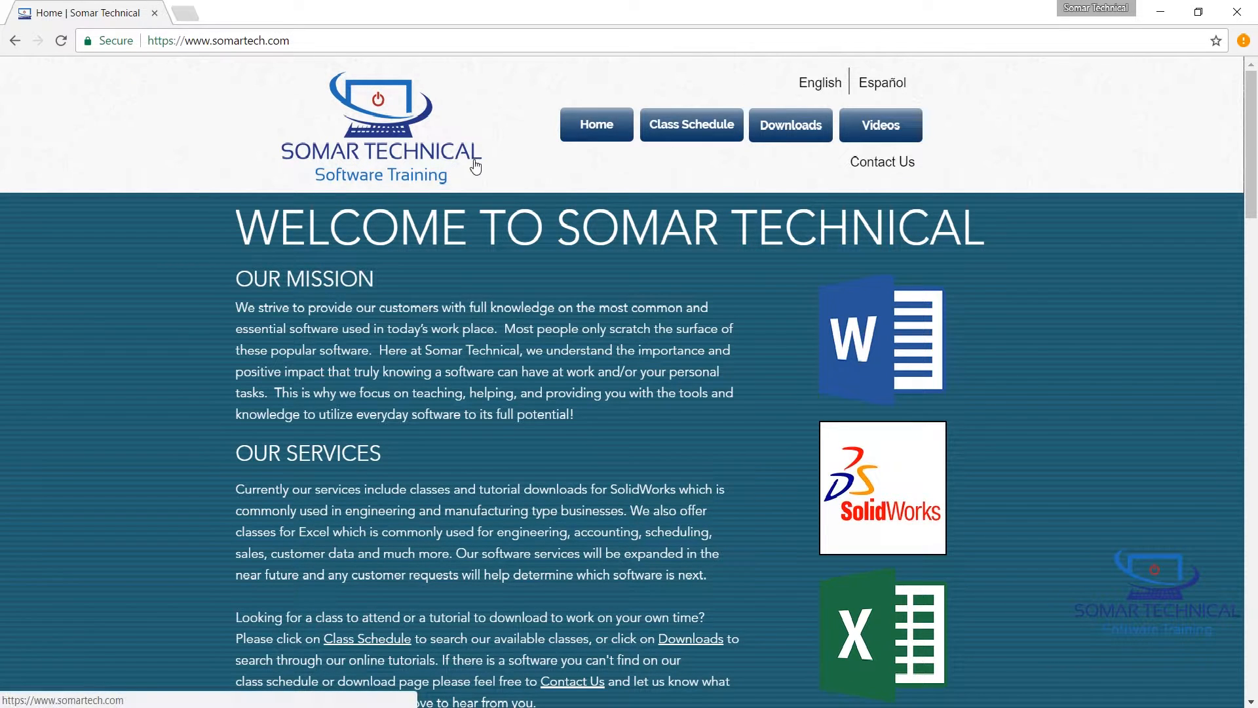
# In the web browser, open the Packet No. 600 Hitch Assembly PDF from the Somar Technical website's free downloads page.
pyautogui.click(787, 141)
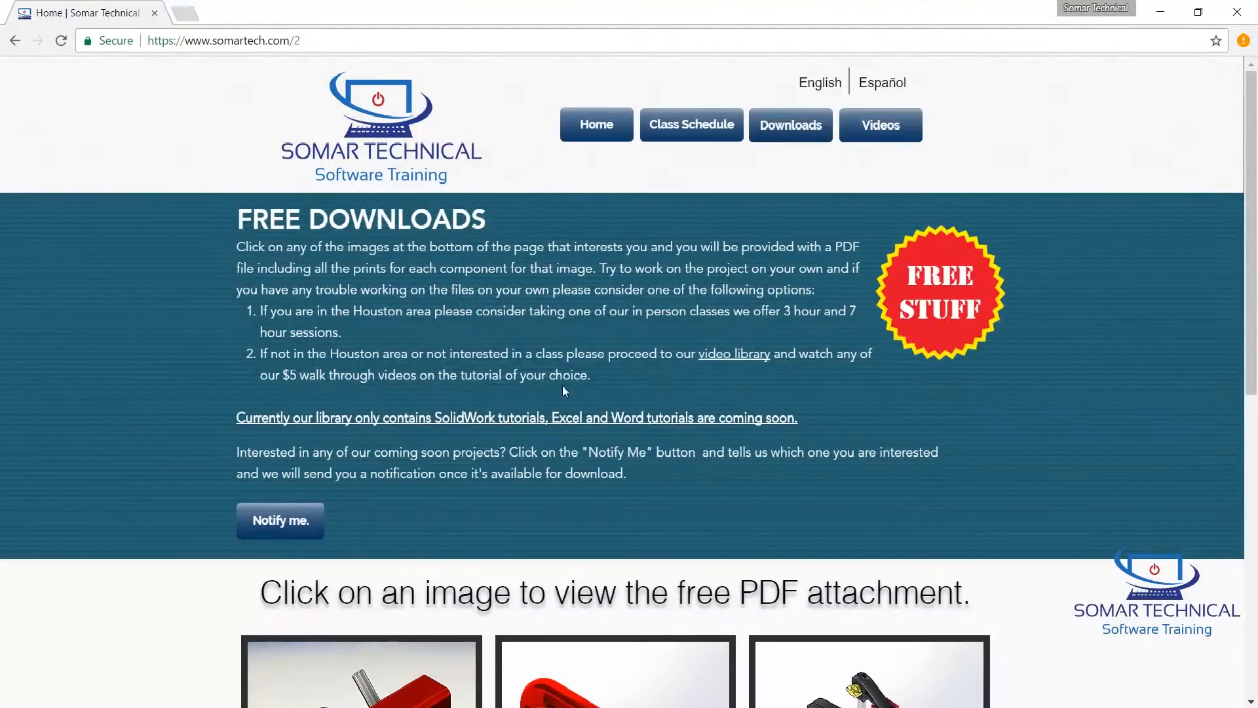
pyautogui.scroll(-5, 555, 531)
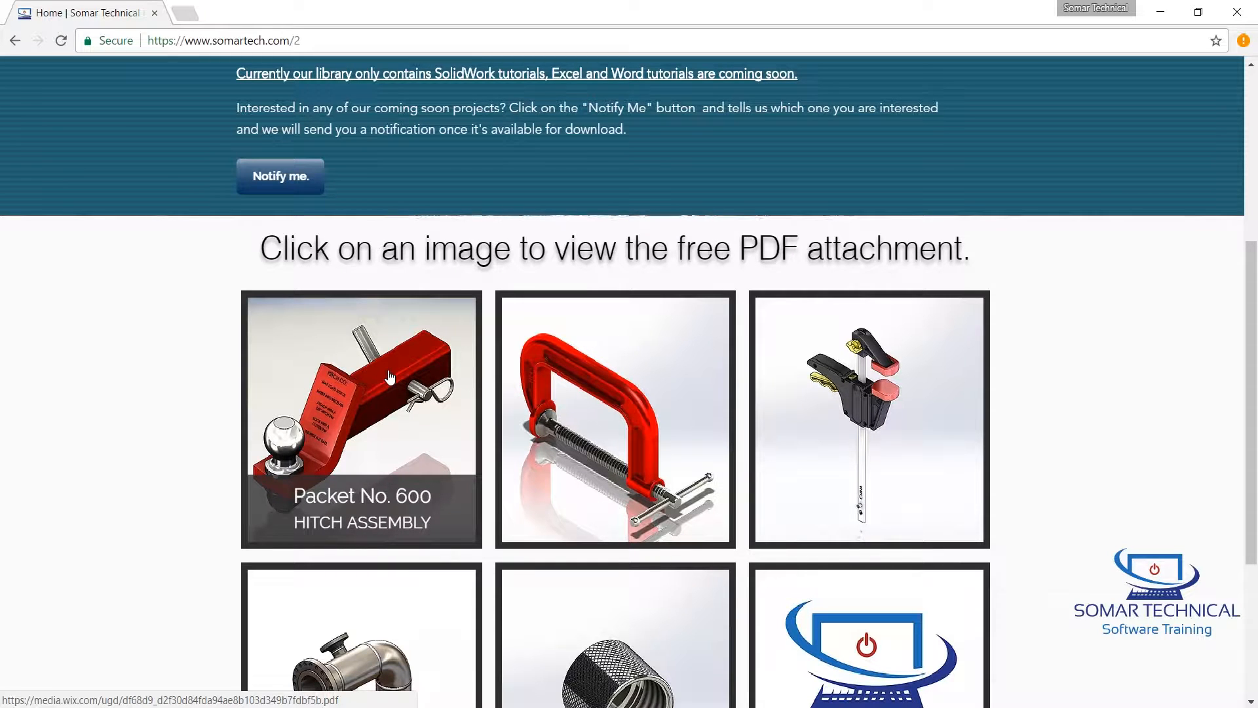
pyautogui.scroll(-1, 389, 376)
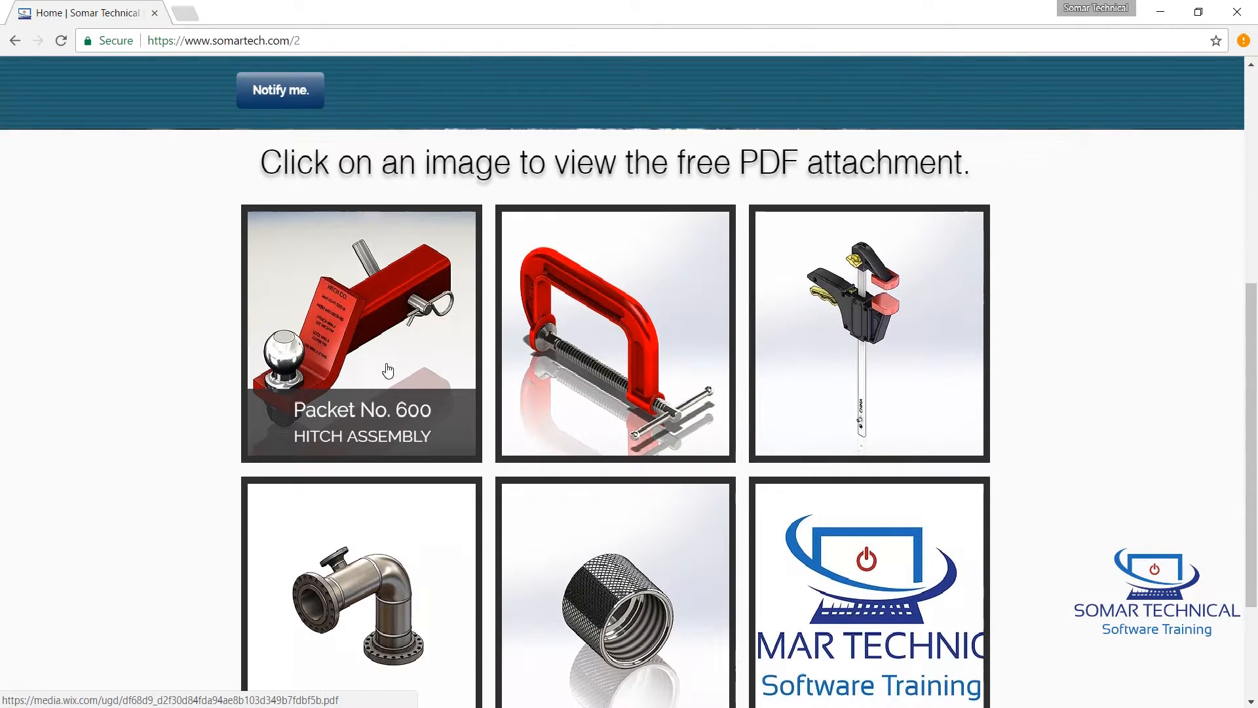
pyautogui.click(385, 319)
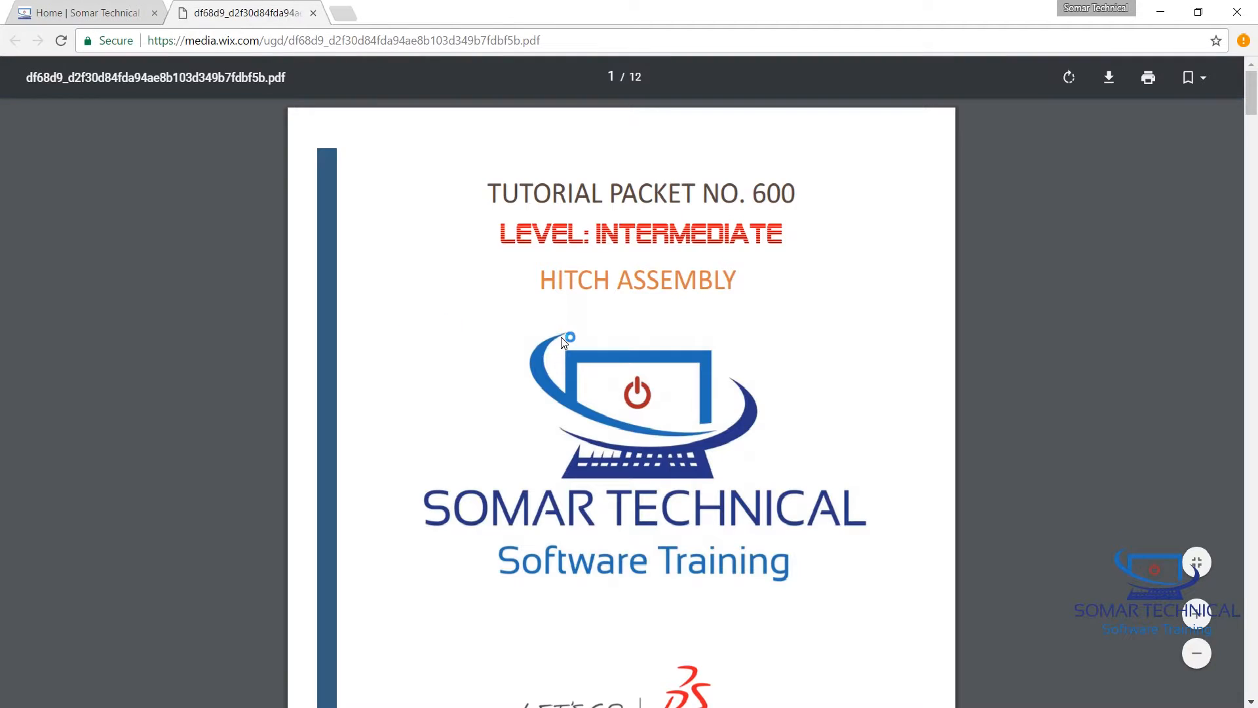
# Look through the Hitch Assembly packet's pages down to the hex nut drawing to examine its views and dimensions.
pyautogui.scroll(-12, 561, 337)
pyautogui.scroll(-15, 560, 342)
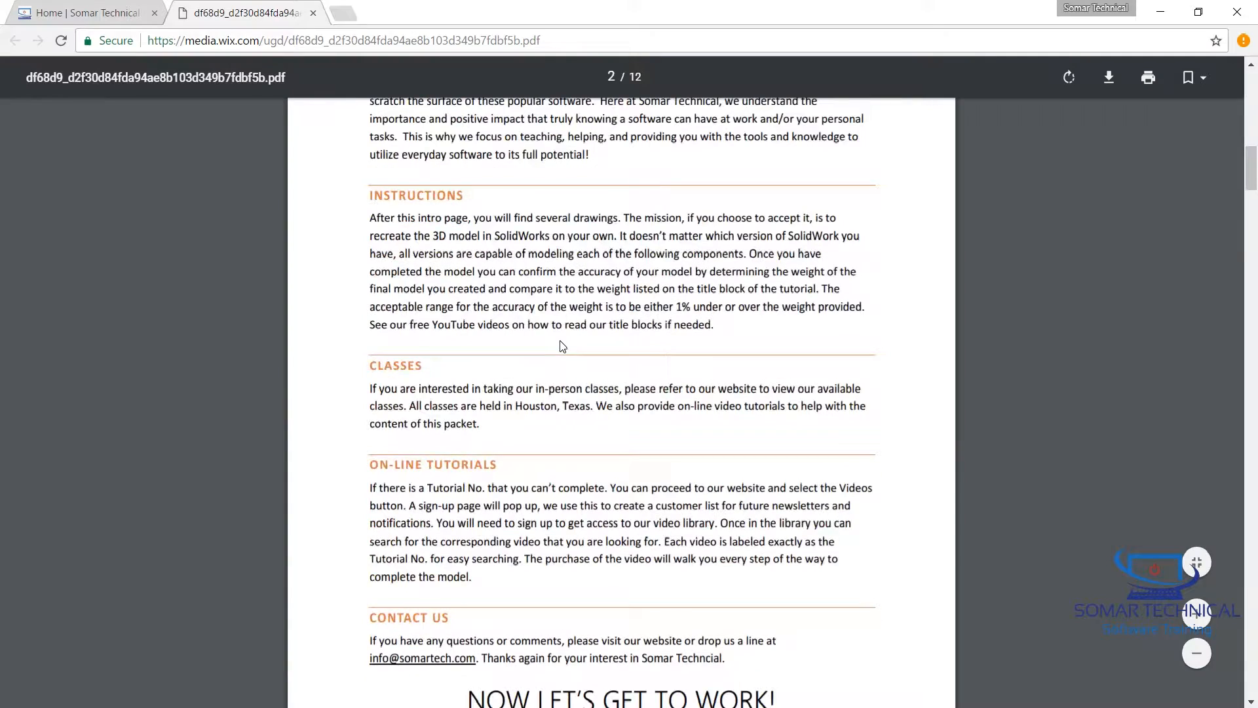
pyautogui.scroll(-15, 560, 340)
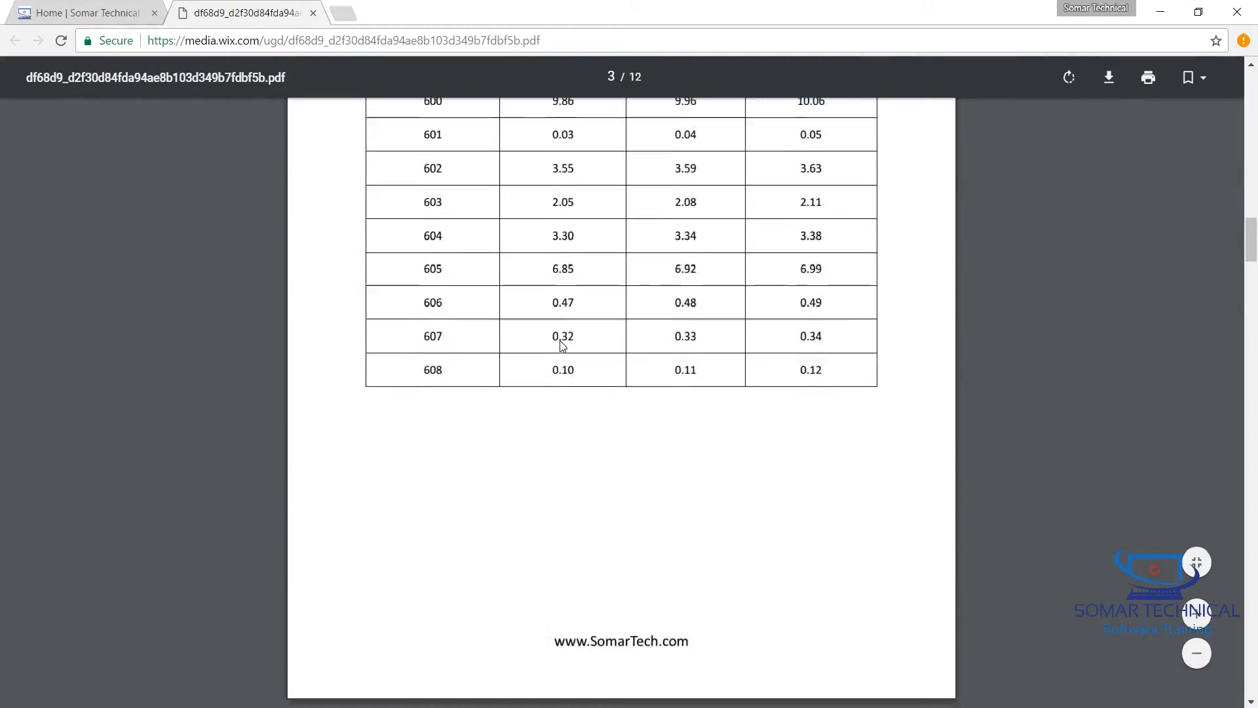
pyautogui.scroll(-4, 560, 342)
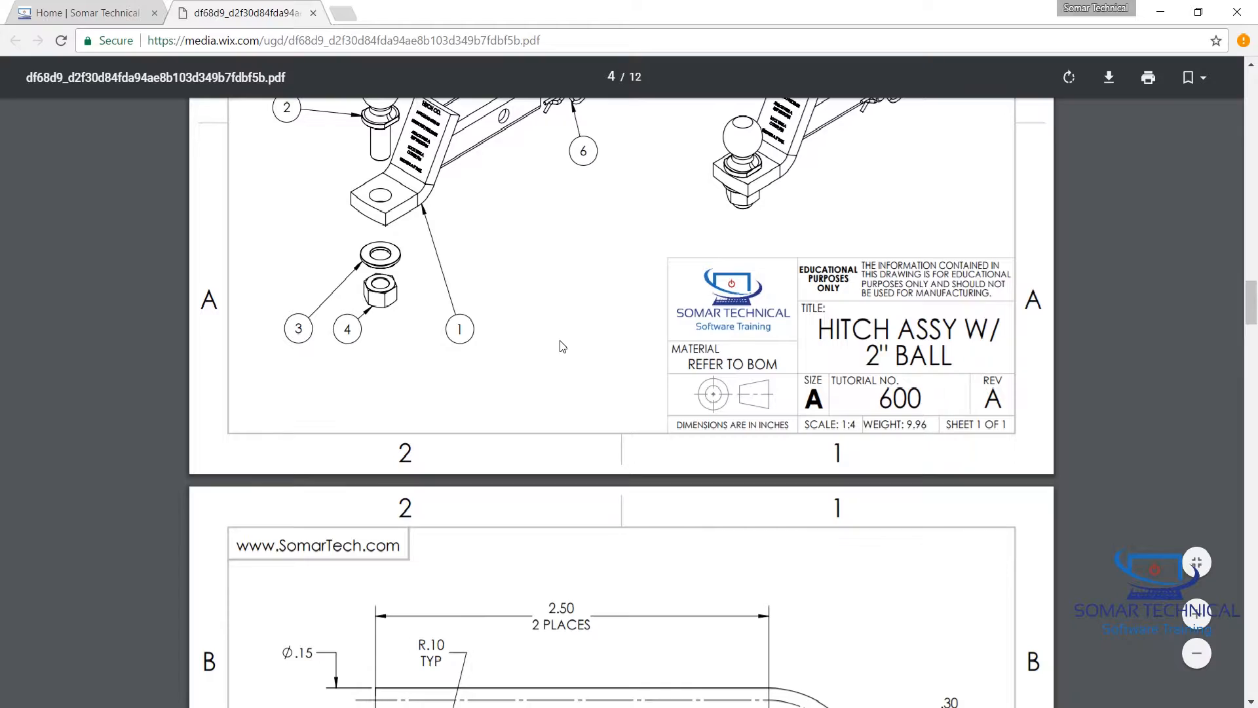
pyautogui.scroll(-20, 560, 340)
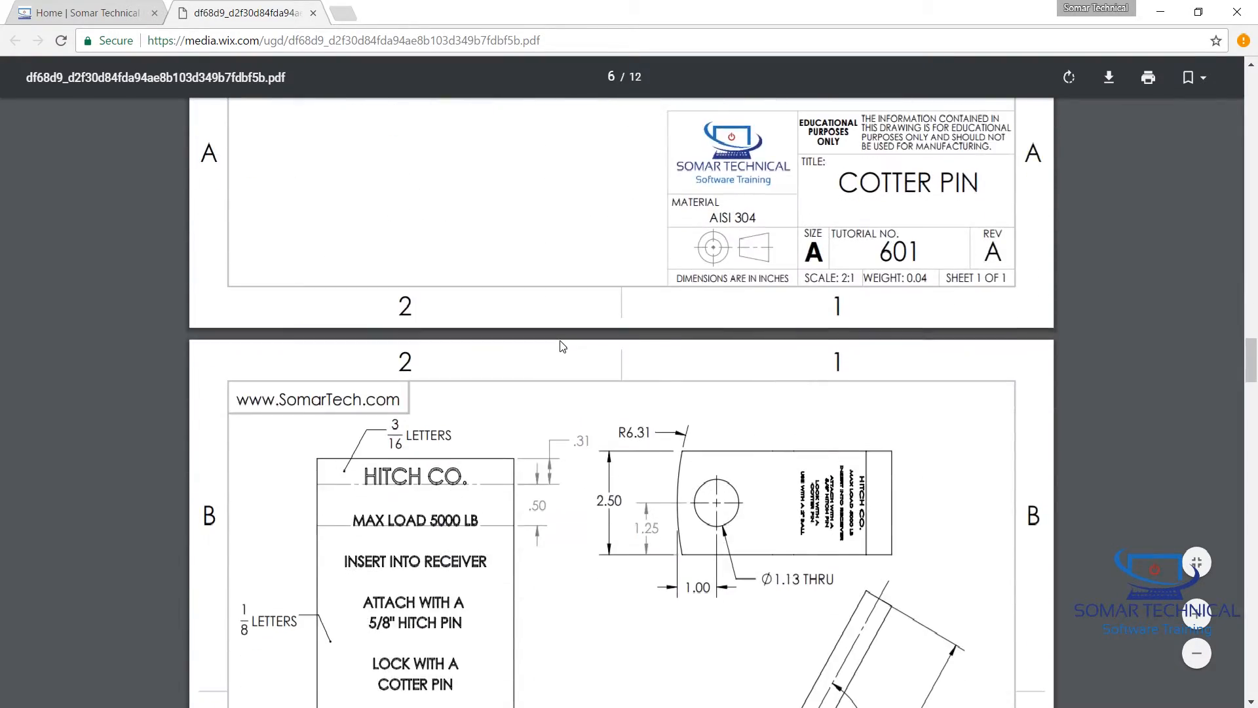
pyautogui.scroll(-20, 560, 341)
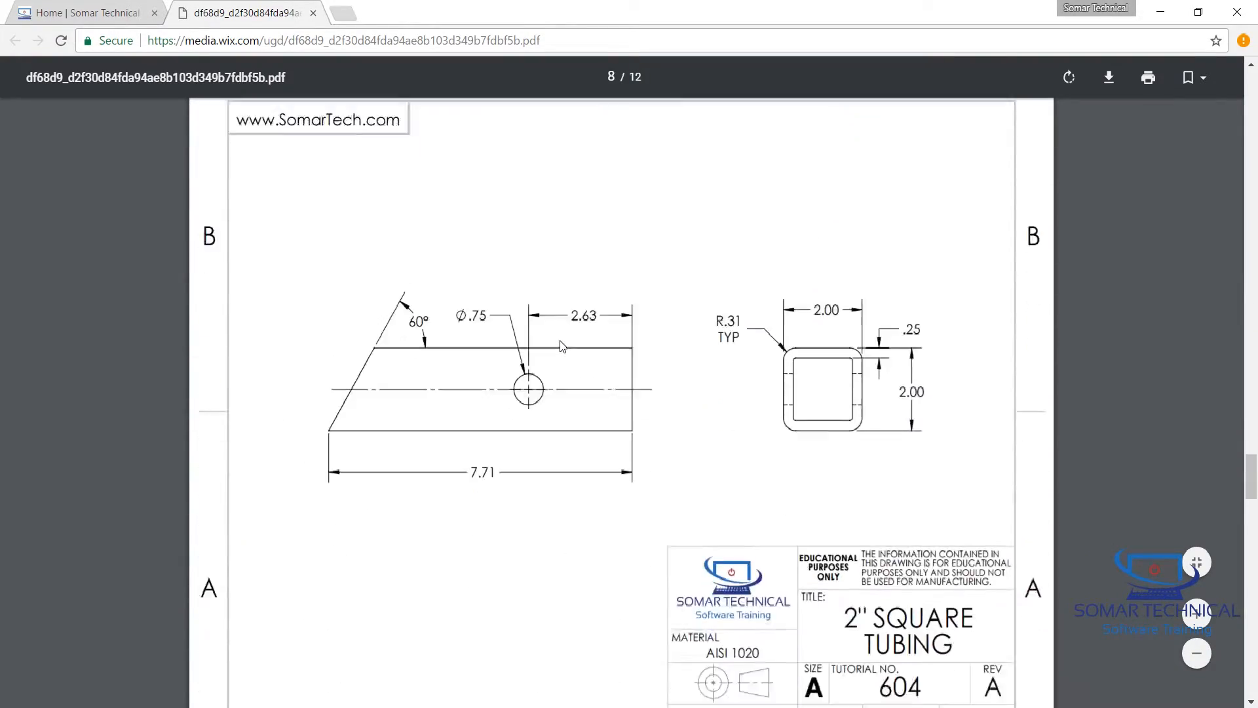
pyautogui.scroll(-20, 559, 340)
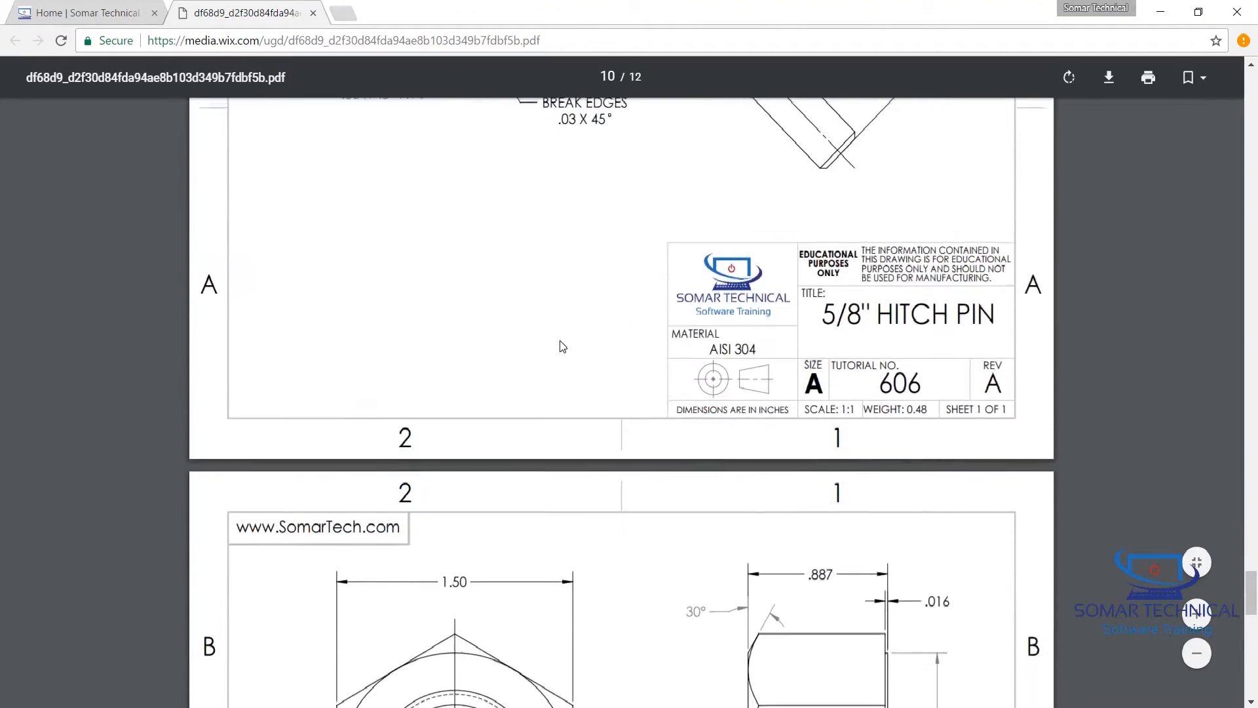
pyautogui.scroll(-6, 560, 340)
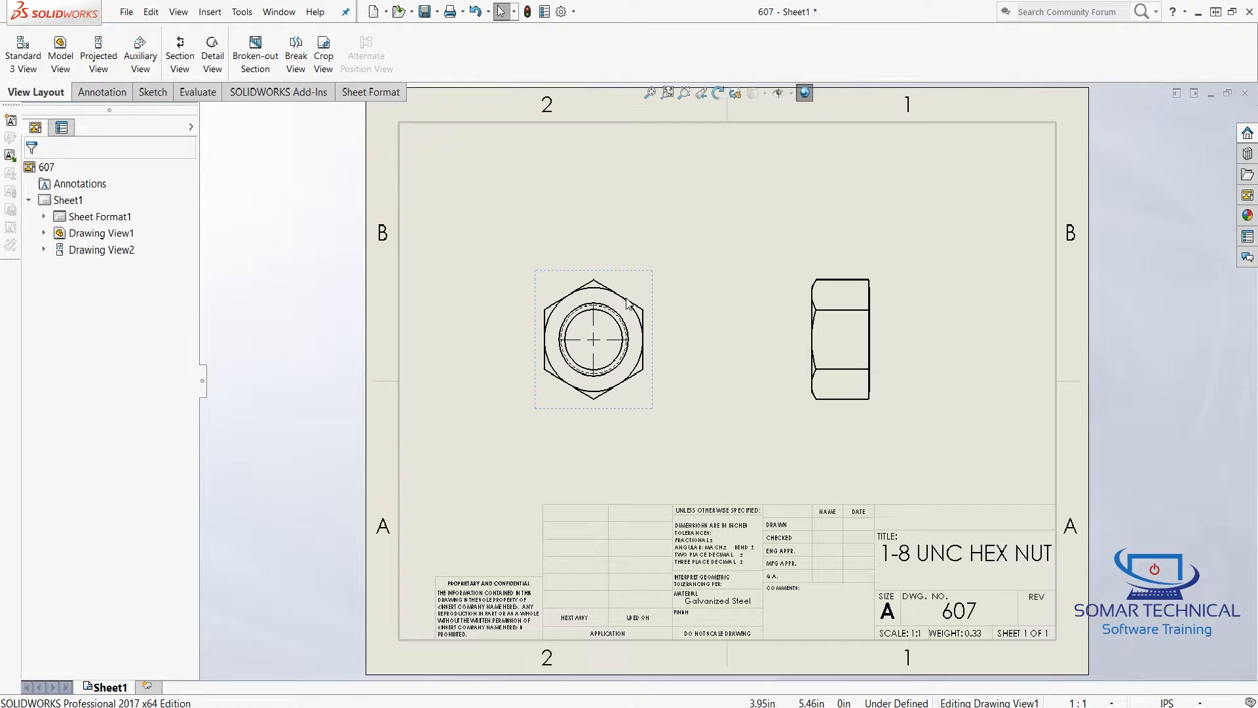
# Back in the SOLIDWORKS drawing, set the scale of Sheet1 to 2:1 in its sheet properties and apply the change.
pyautogui.click(933, 197)
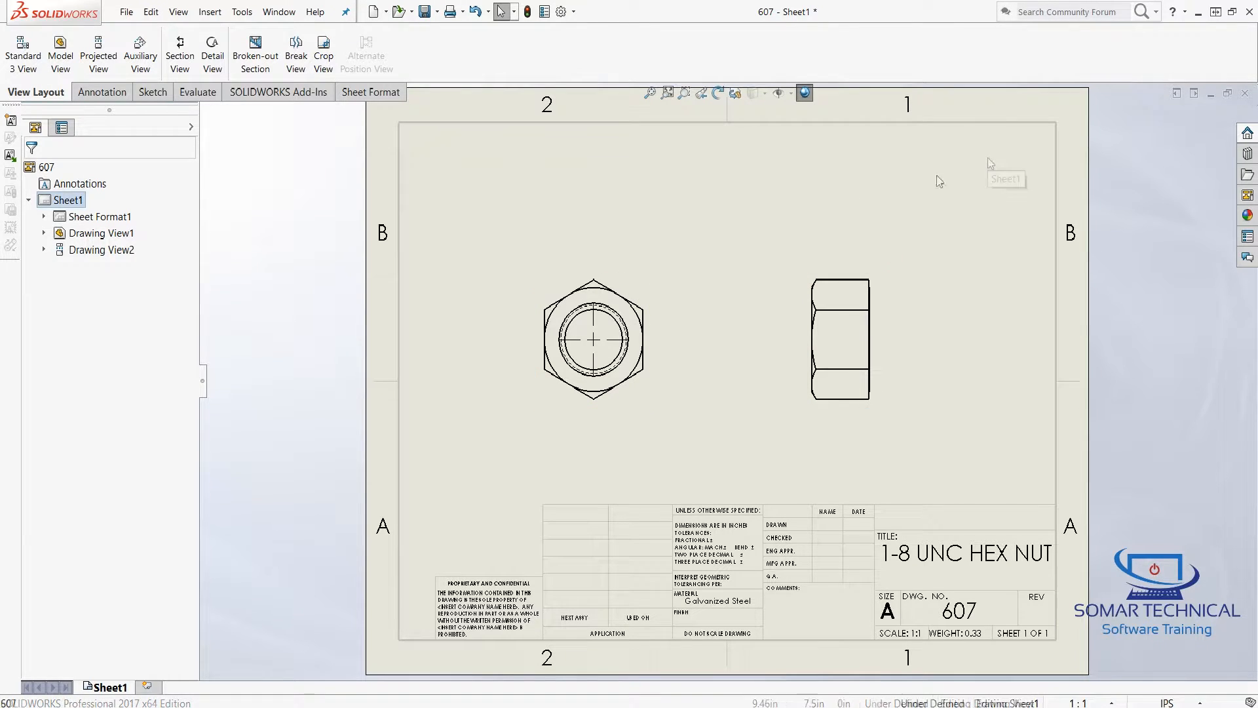
pyautogui.rightClick(952, 164)
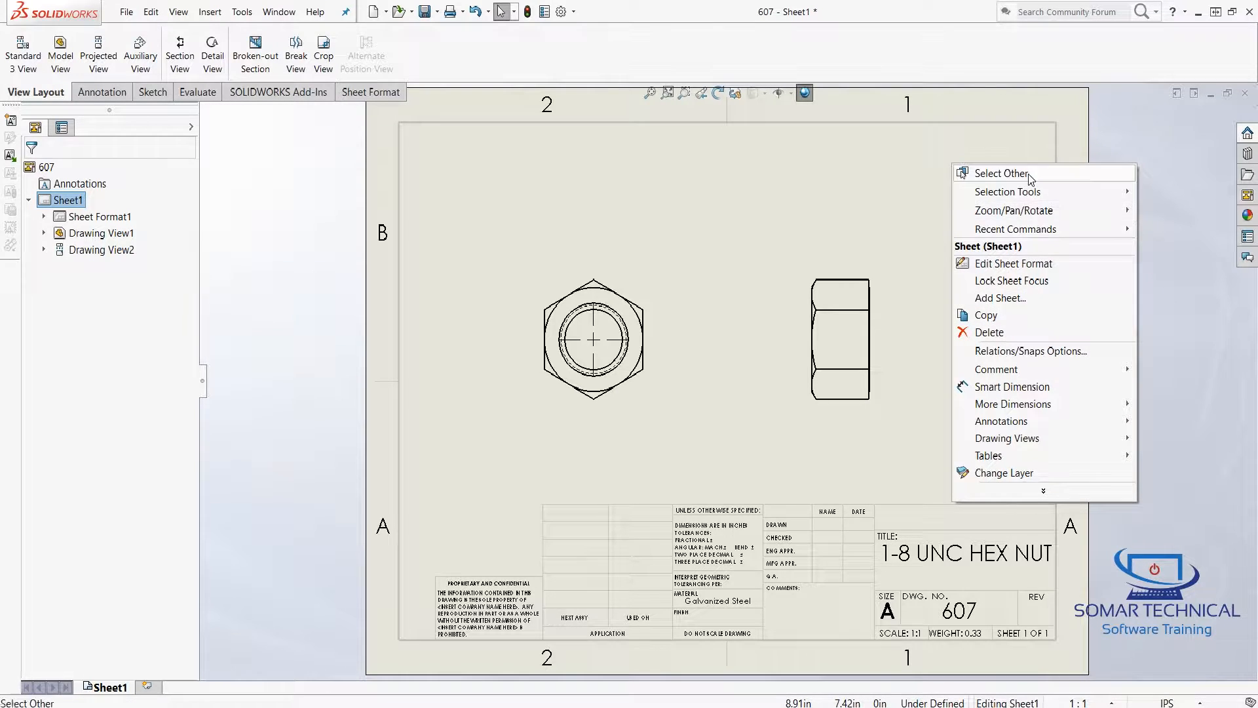
pyautogui.click(1043, 491)
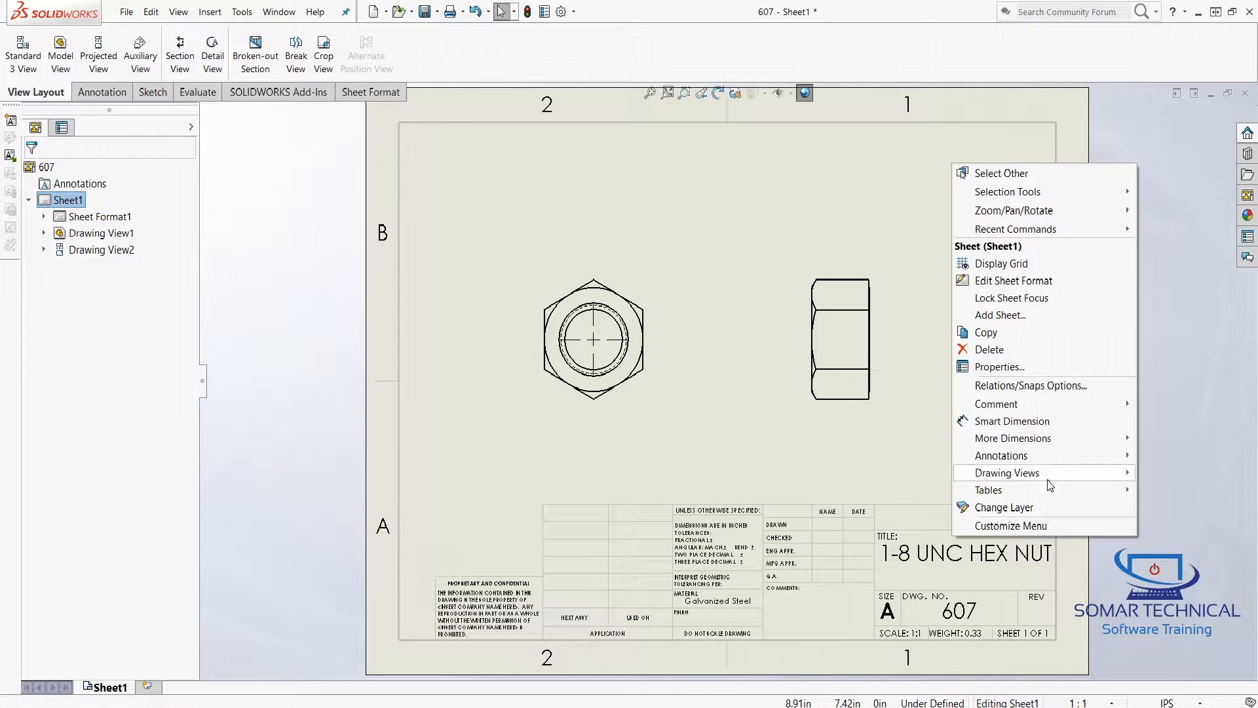
pyautogui.click(1026, 368)
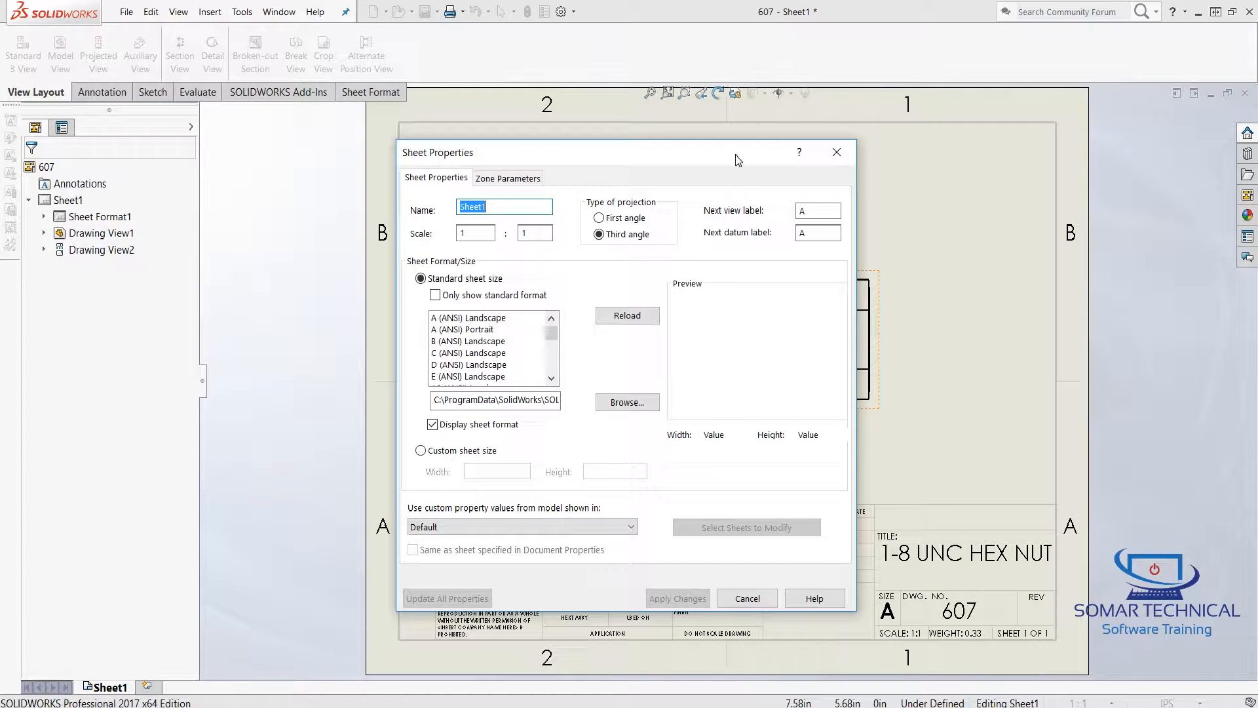
pyautogui.moveTo(738, 160); pyautogui.dragTo(833, 185)
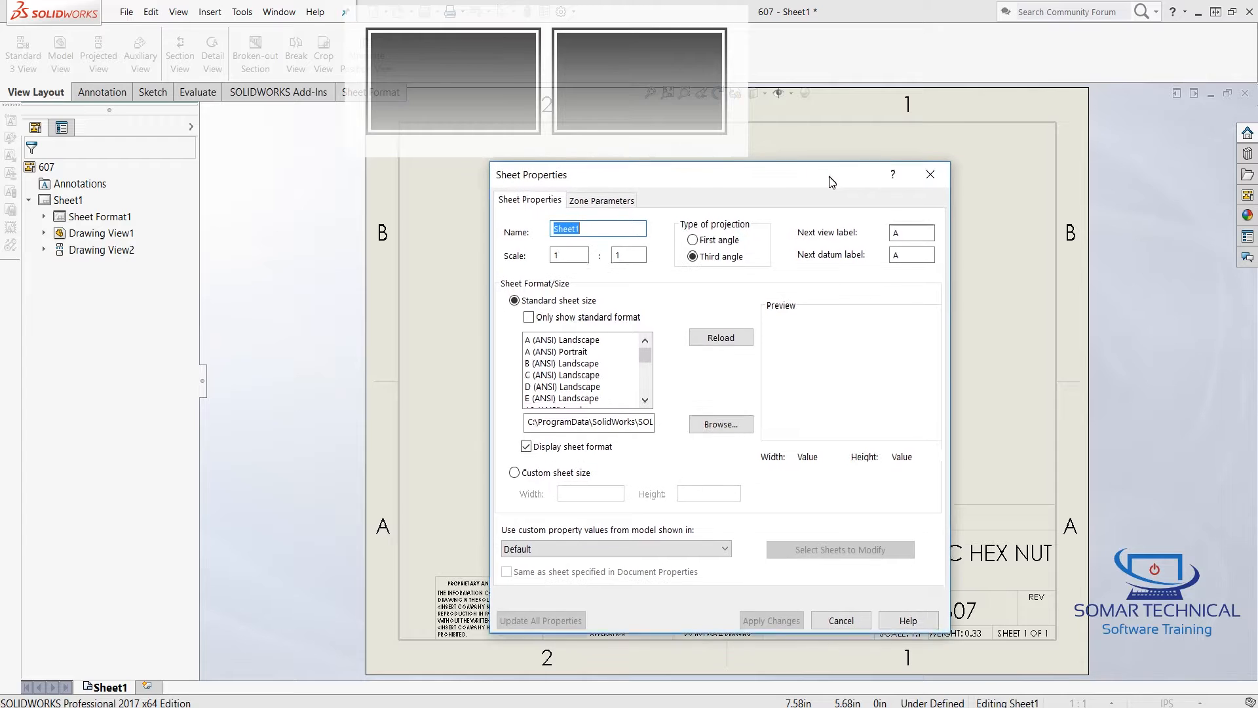
pyautogui.click(576, 258)
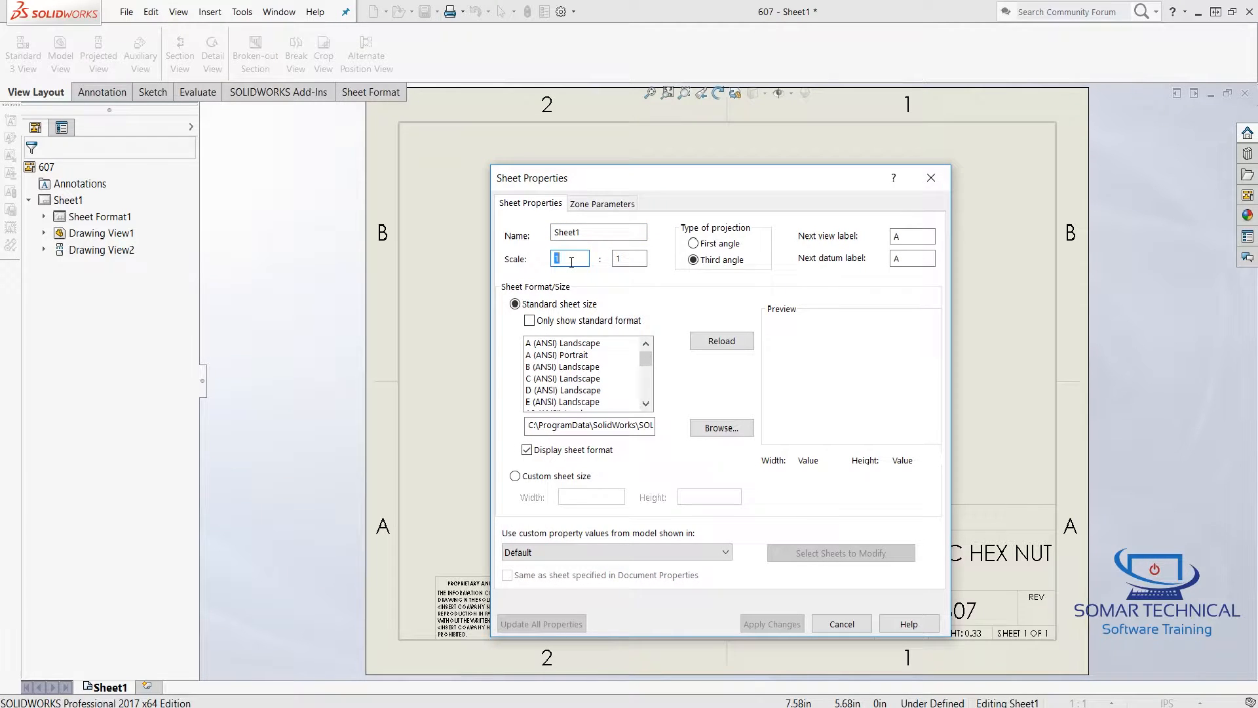
pyautogui.write('2')
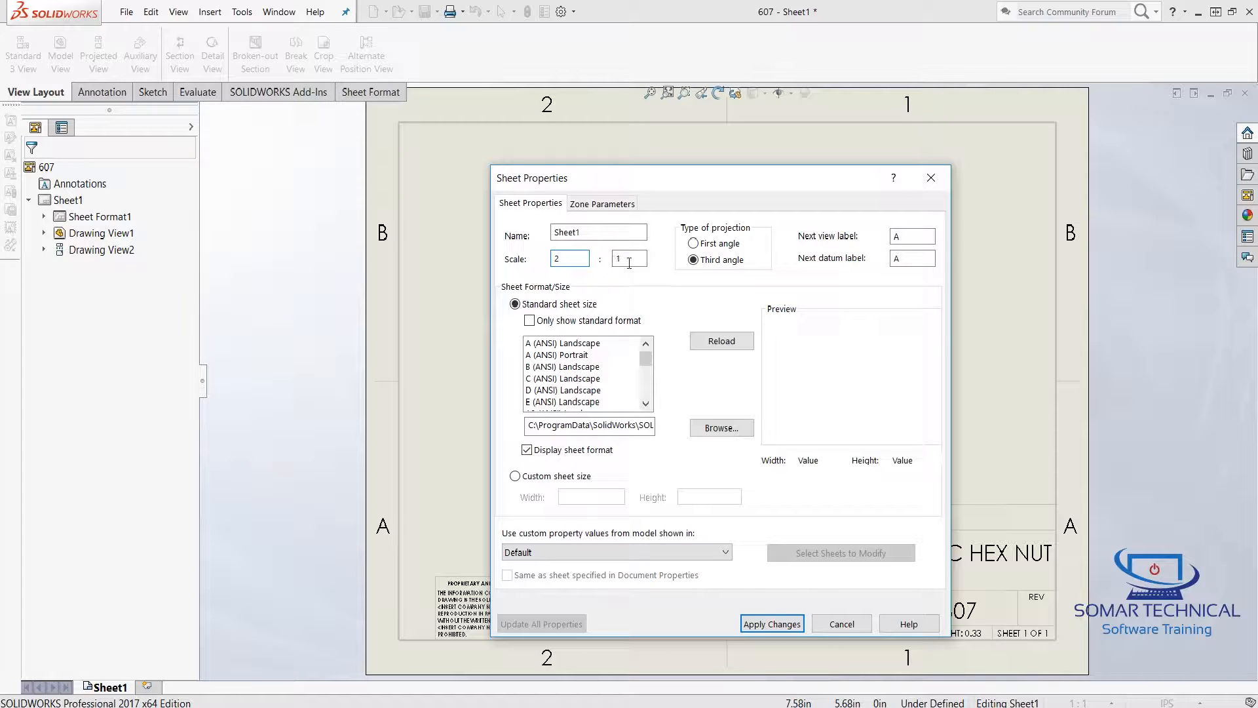
pyautogui.click(789, 624)
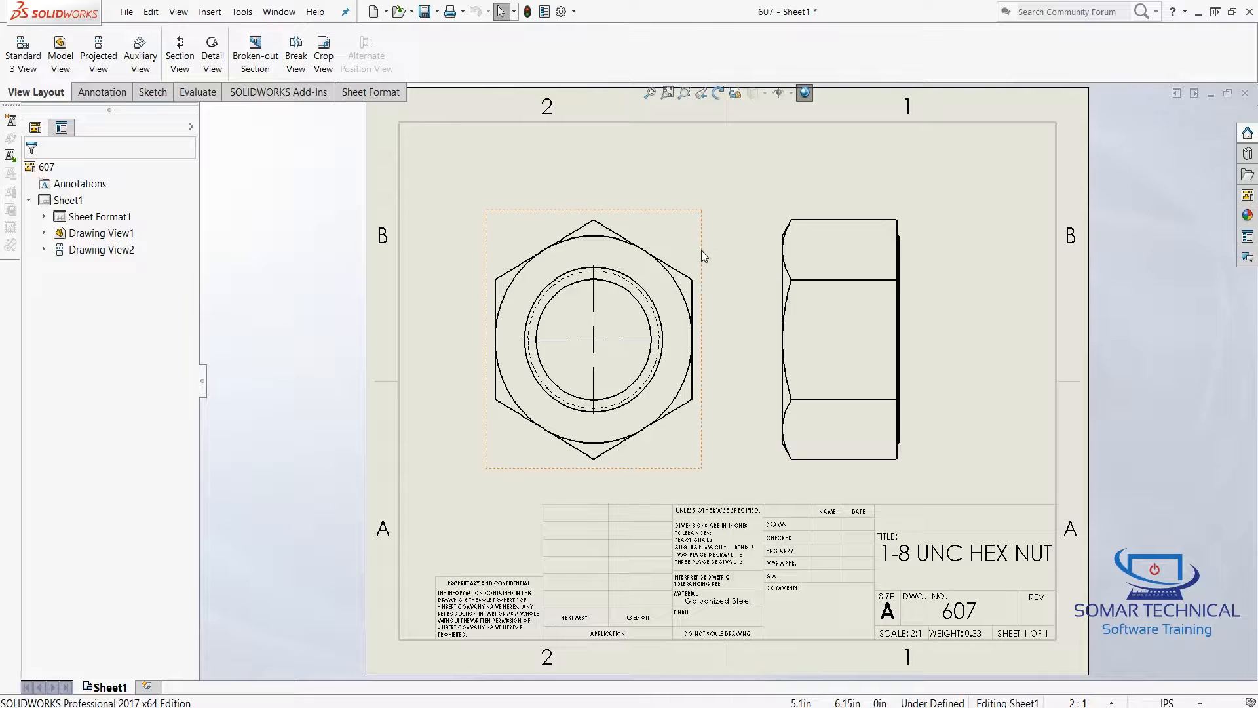
# Shift the top view slightly up and to the left, and move the side view farther right on the sheet.
pyautogui.moveTo(701, 255); pyautogui.dragTo(690, 231)
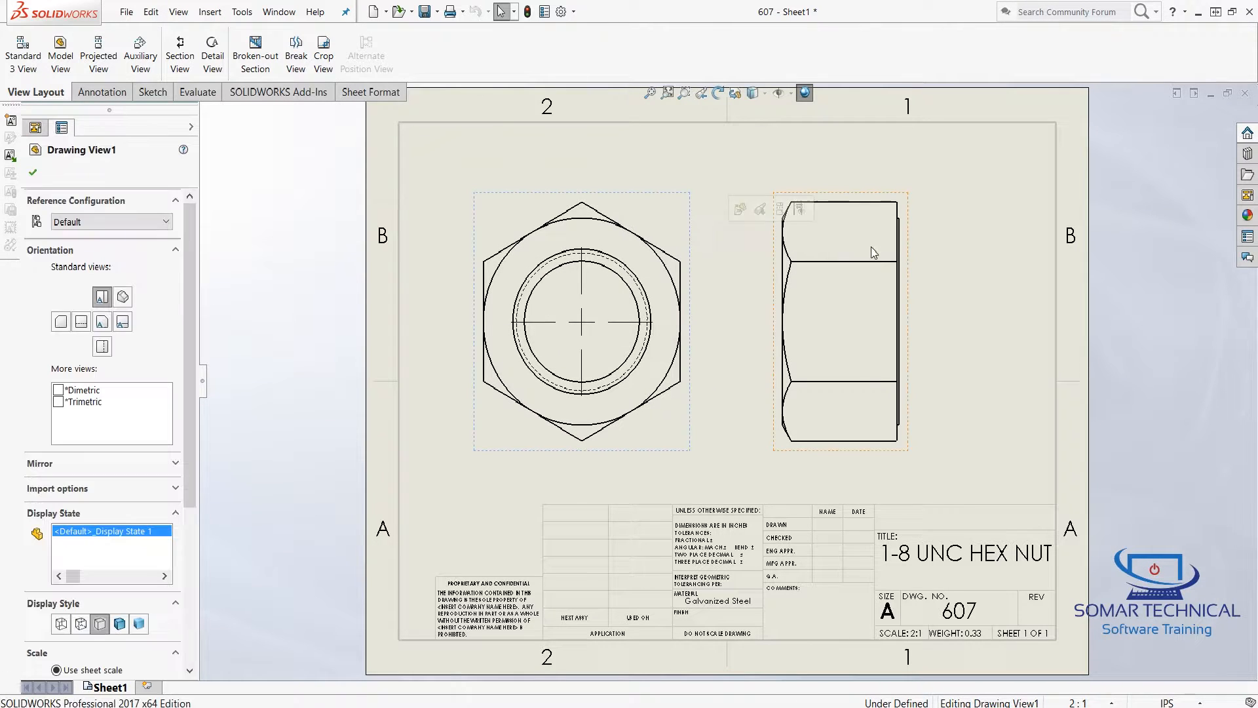
pyautogui.moveTo(913, 257); pyautogui.dragTo(965, 259)
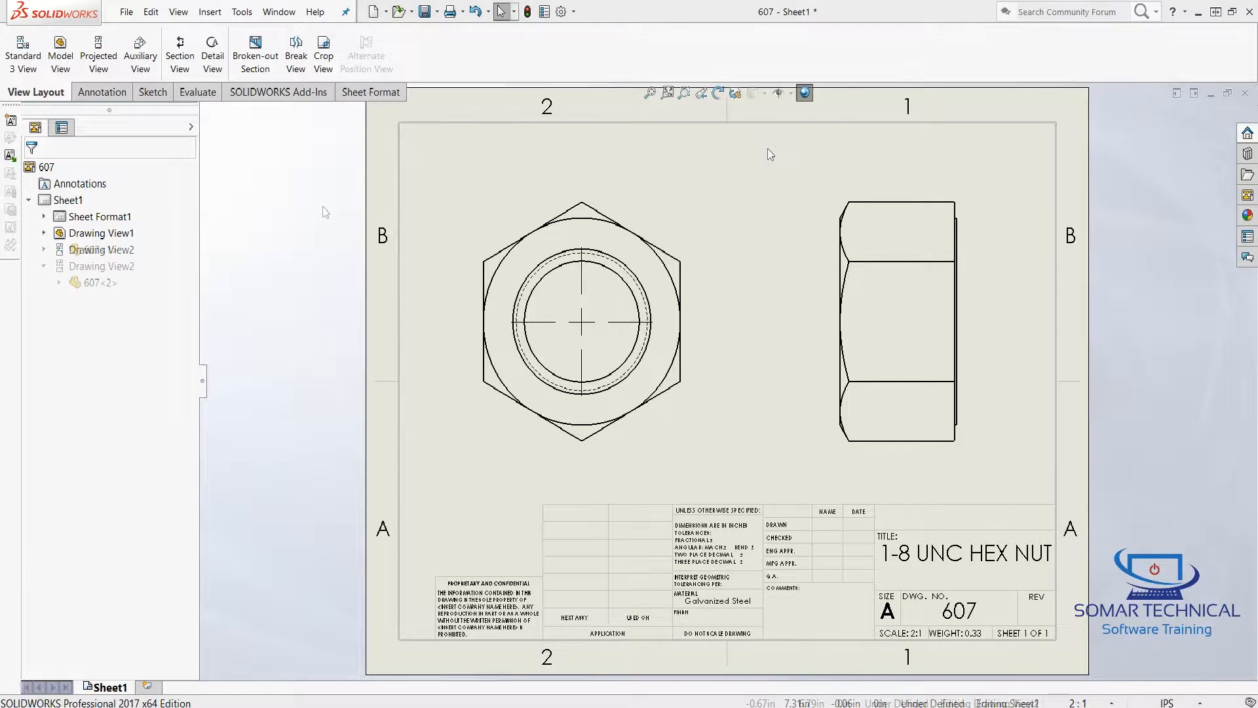
# Import the dimensions marked for drawing from the entire model into all views with Model Items, eliminating duplicates.
pyautogui.click(105, 93)
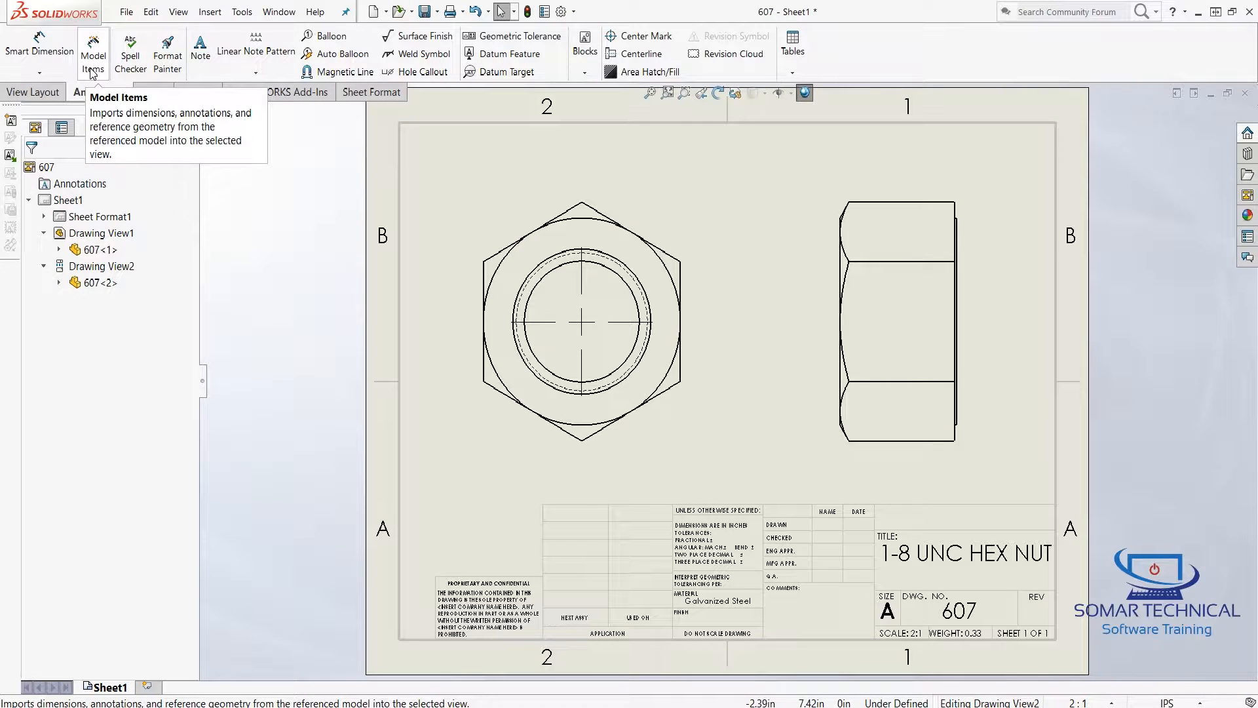
pyautogui.click(93, 66)
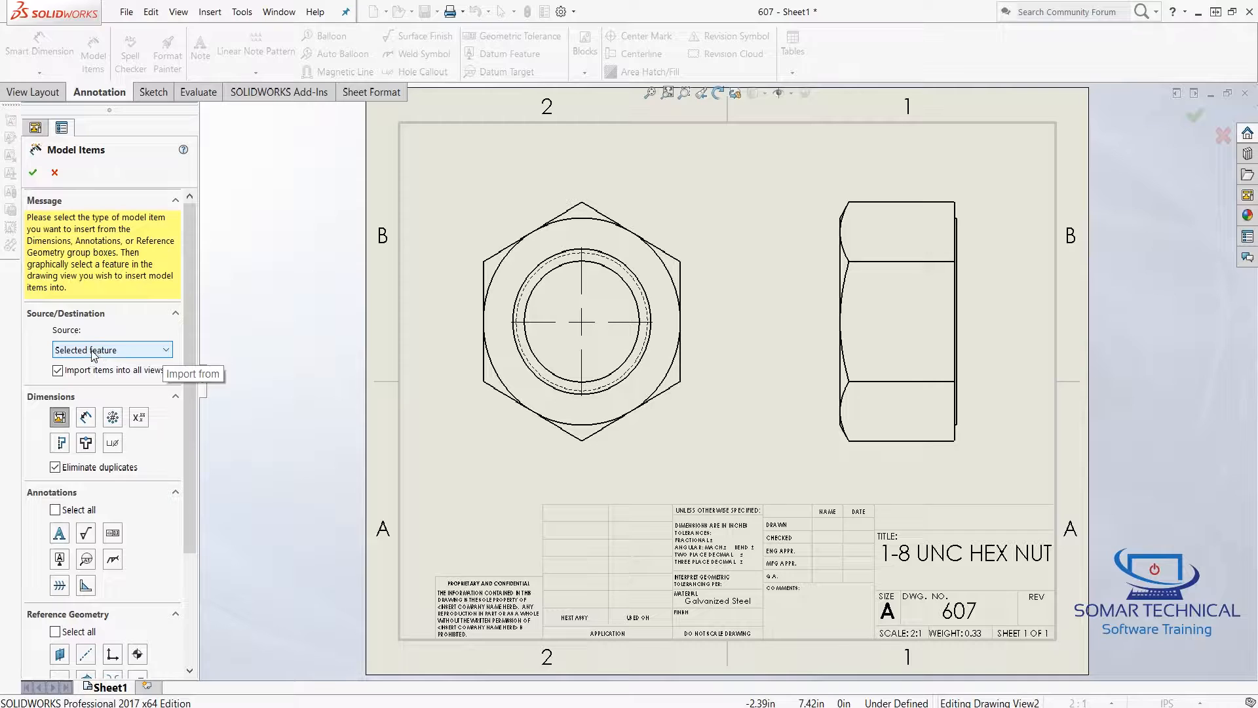
pyautogui.click(166, 350)
pyautogui.click(147, 365)
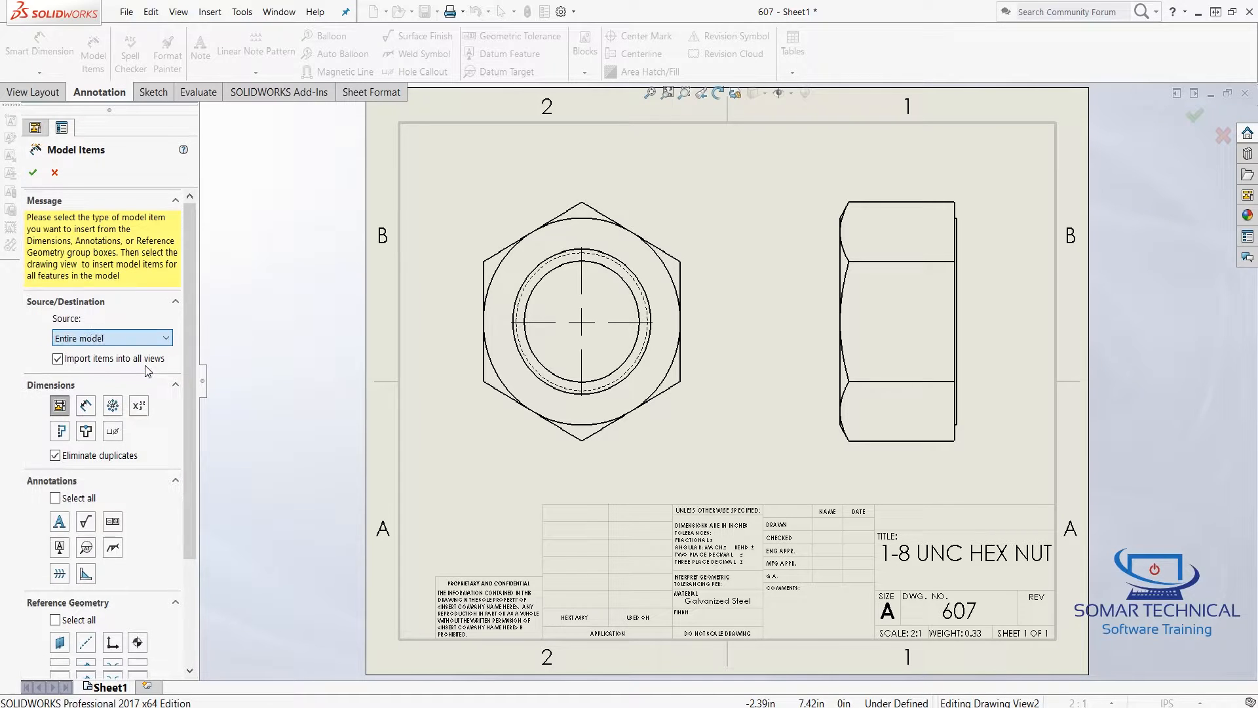
pyautogui.scroll(-1, 192, 357)
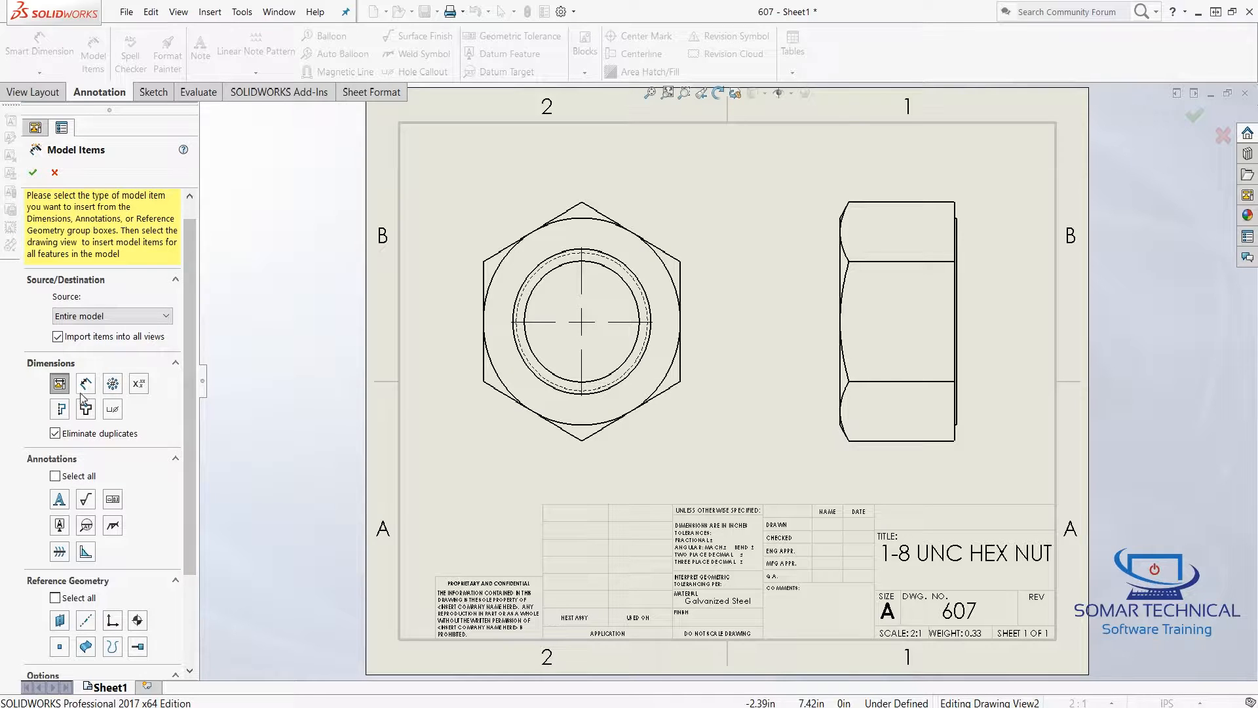
pyautogui.scroll(1, 109, 354)
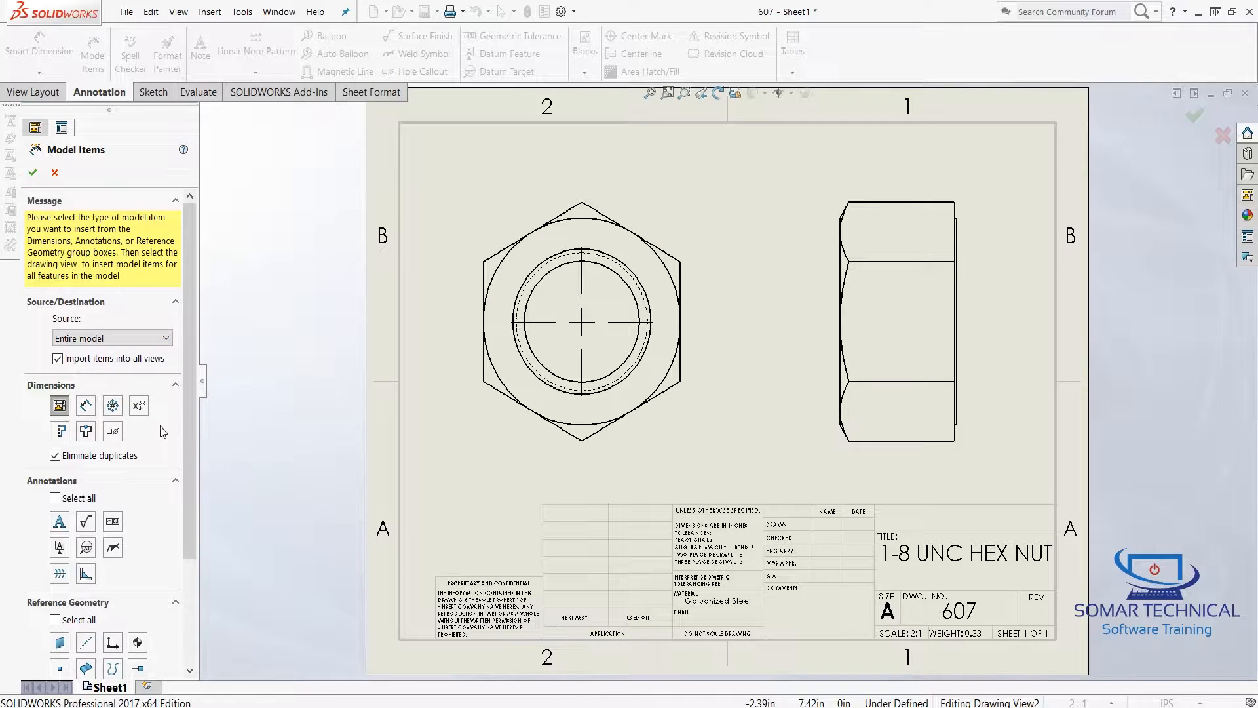
pyautogui.scroll(-2, 196, 461)
pyautogui.moveTo(195, 460); pyautogui.dragTo(213, 594)
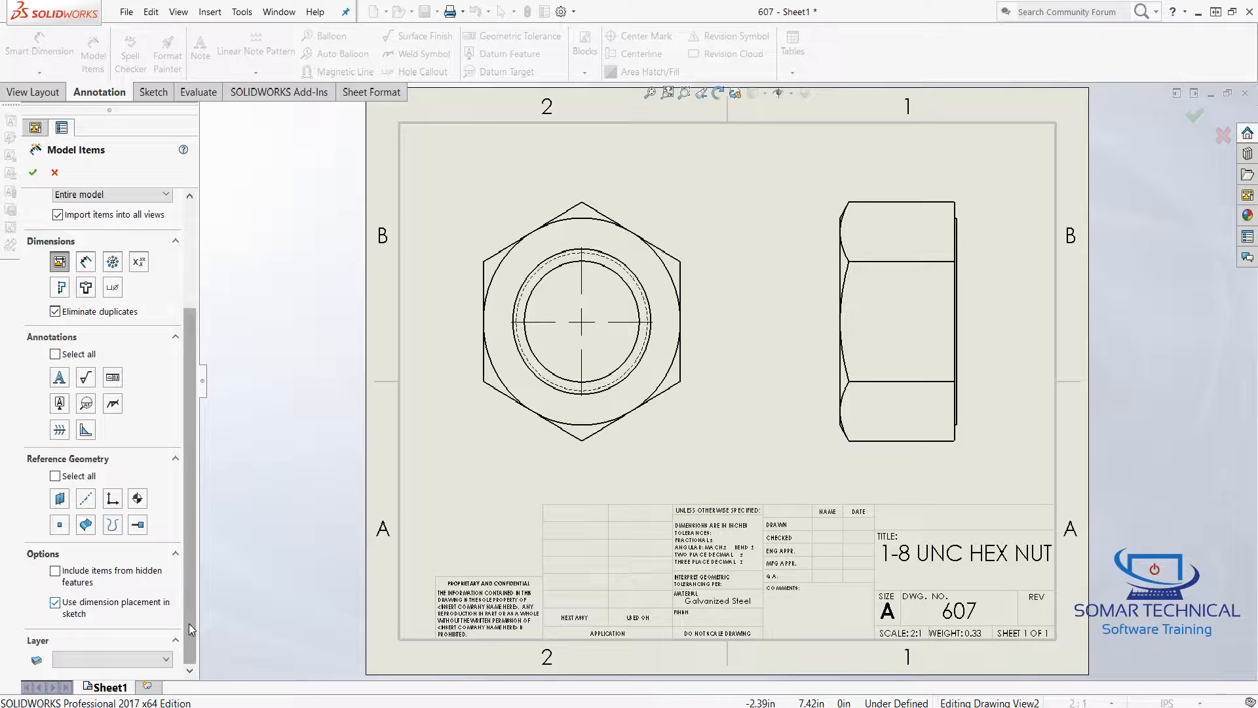
pyautogui.scroll(5, 188, 624)
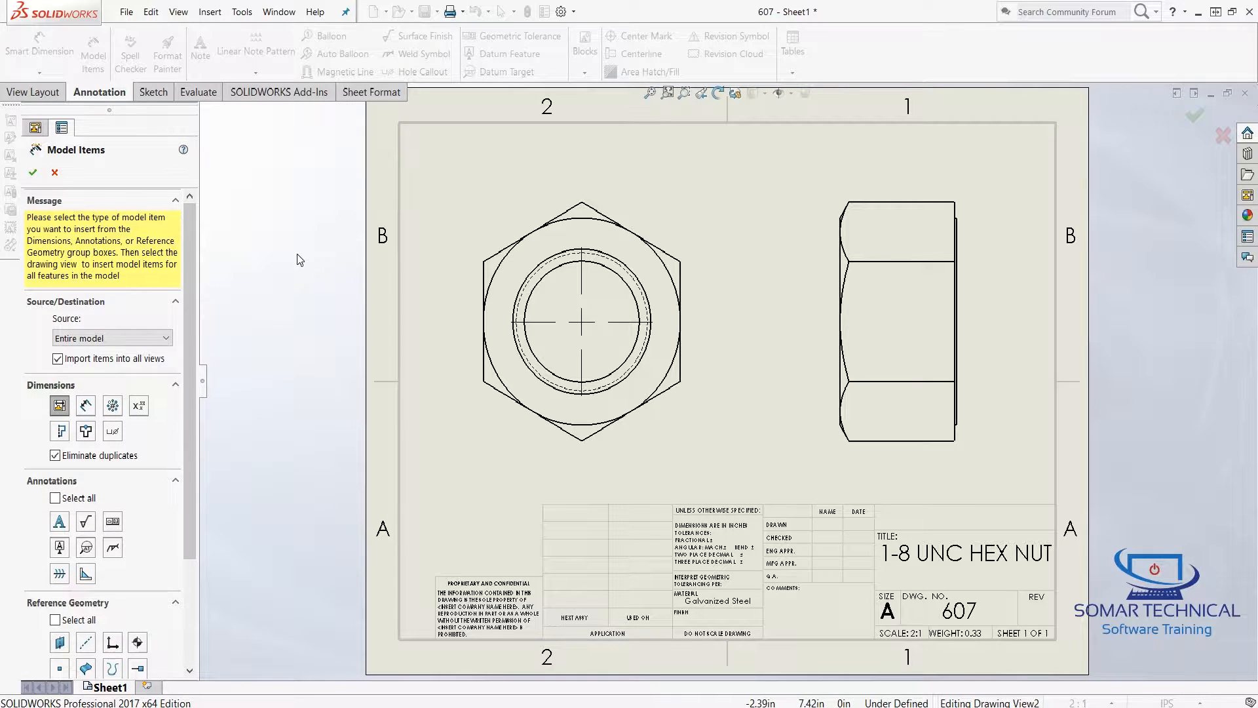
pyautogui.click(33, 173)
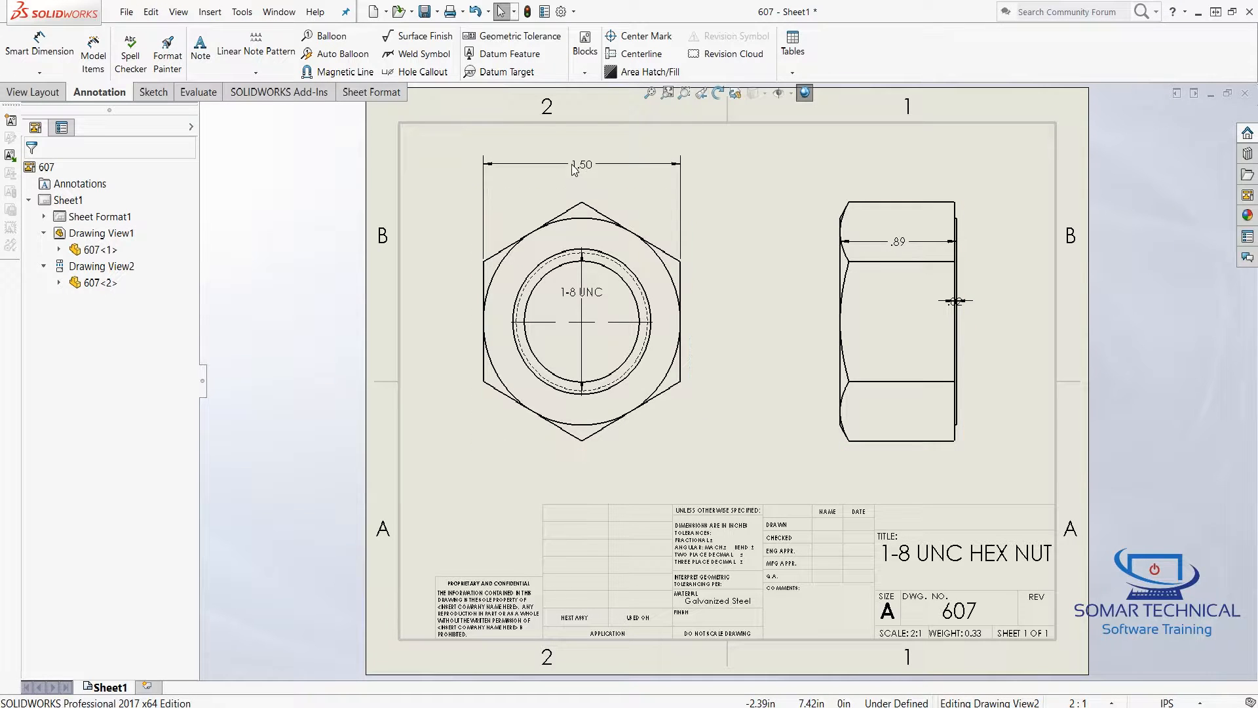
# Adjust the hex width dimension above the top view and pull the 1-8 UNC thread callout outside the hexagon at its lower right.
pyautogui.moveTo(589, 166); pyautogui.dragTo(589, 173)
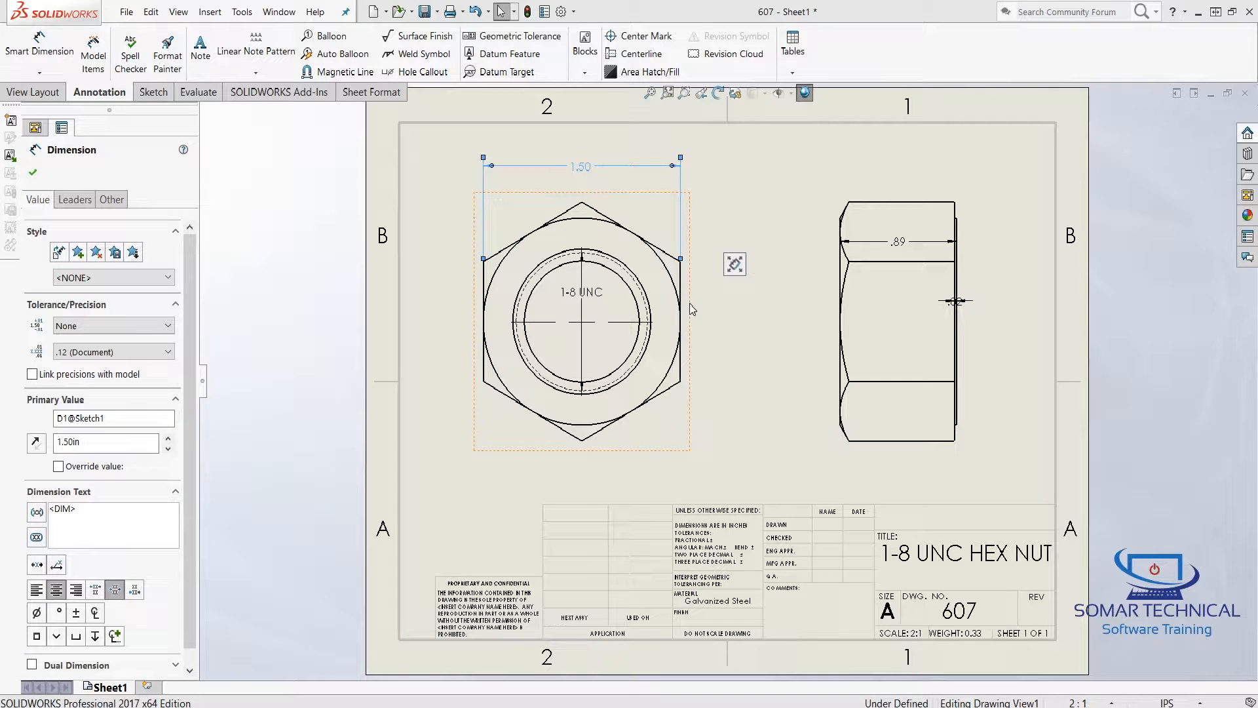
pyautogui.moveTo(593, 293); pyautogui.dragTo(704, 355)
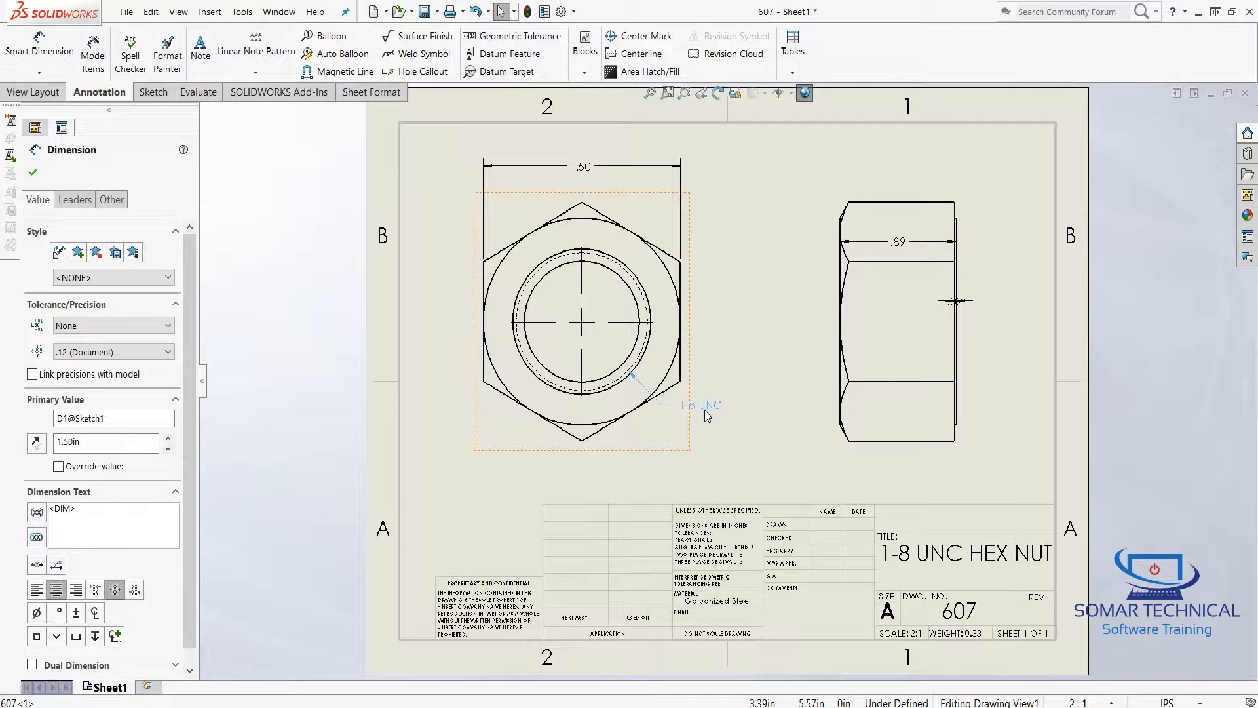
pyautogui.moveTo(705, 410); pyautogui.dragTo(715, 421)
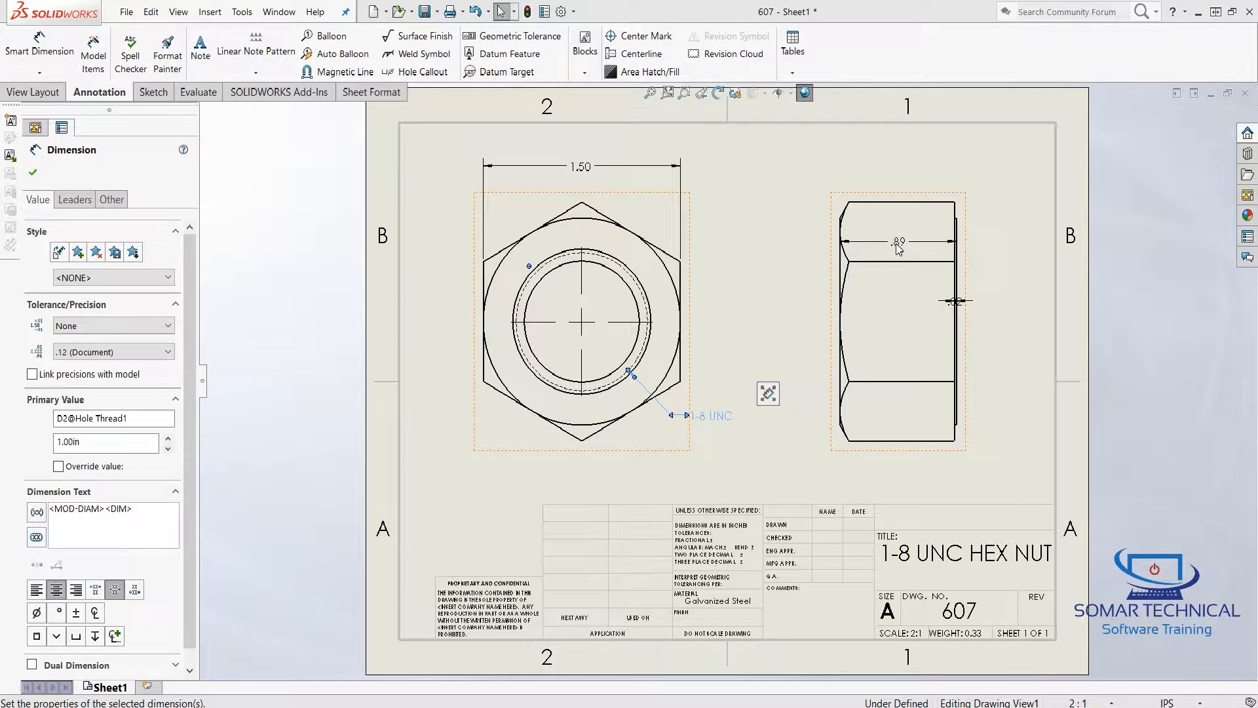
# Move the nut's thickness dimension and the thin washer face's dimension above the side view.
pyautogui.moveTo(898, 247); pyautogui.dragTo(899, 178)
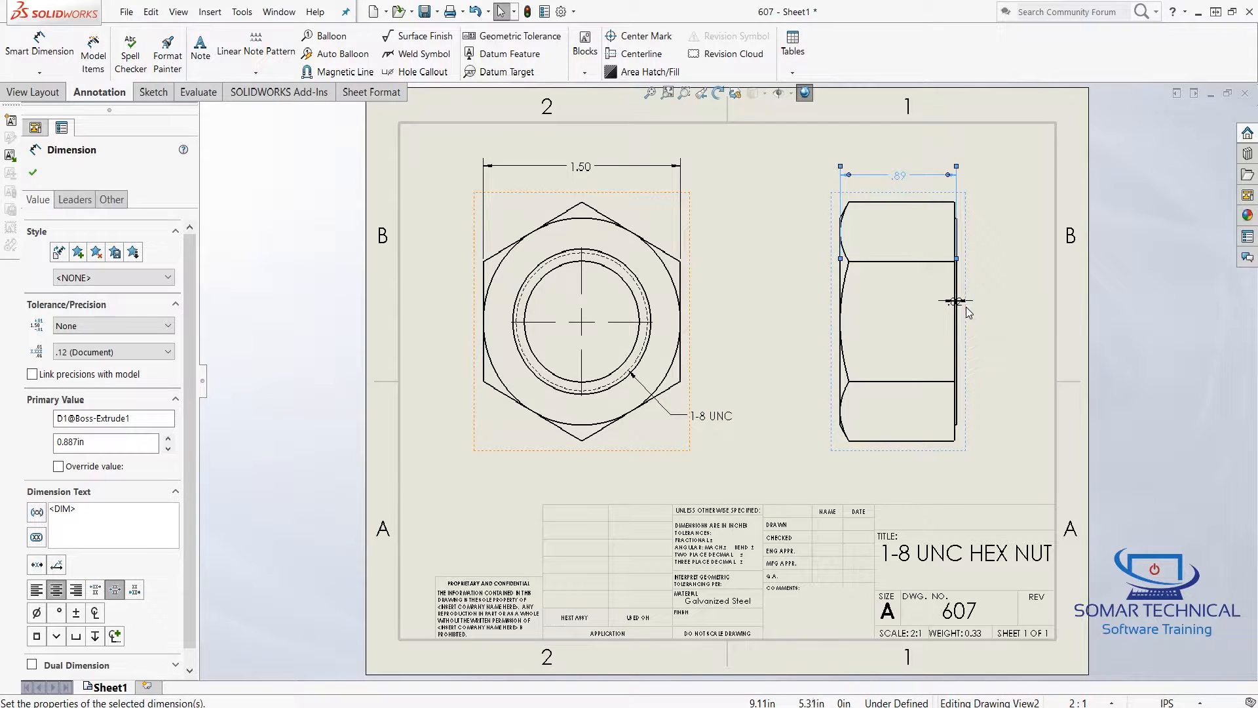
pyautogui.scroll(3, 967, 313)
pyautogui.moveTo(907, 287); pyautogui.dragTo(947, 144)
pyautogui.press('f')
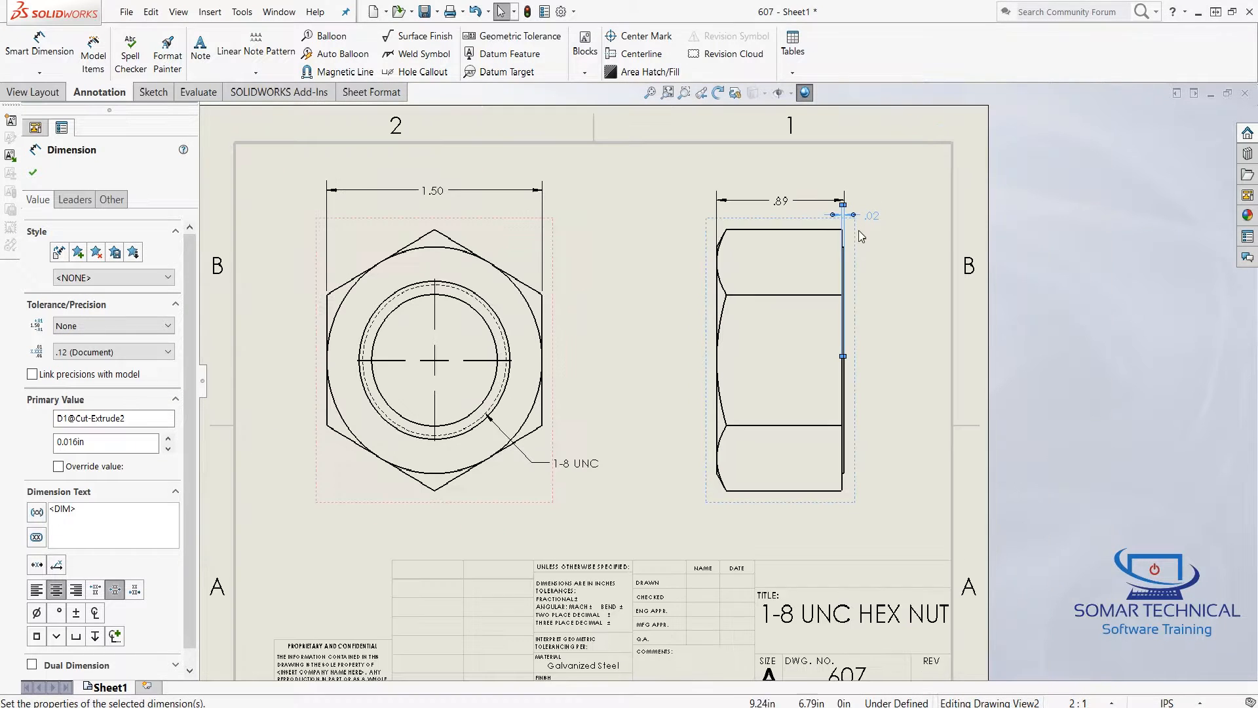
pyautogui.click(678, 231)
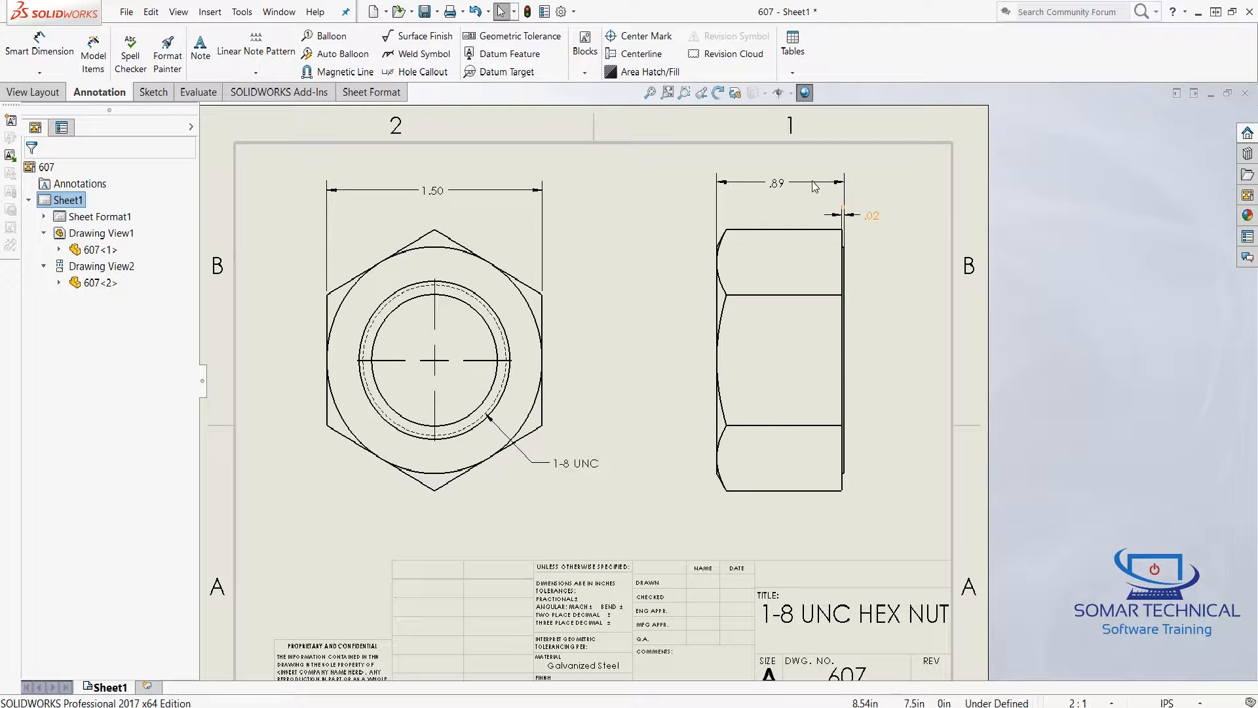
# Set the precision of the nut's thickness dimension in the side view to three decimal places (.123).
pyautogui.click(777, 184)
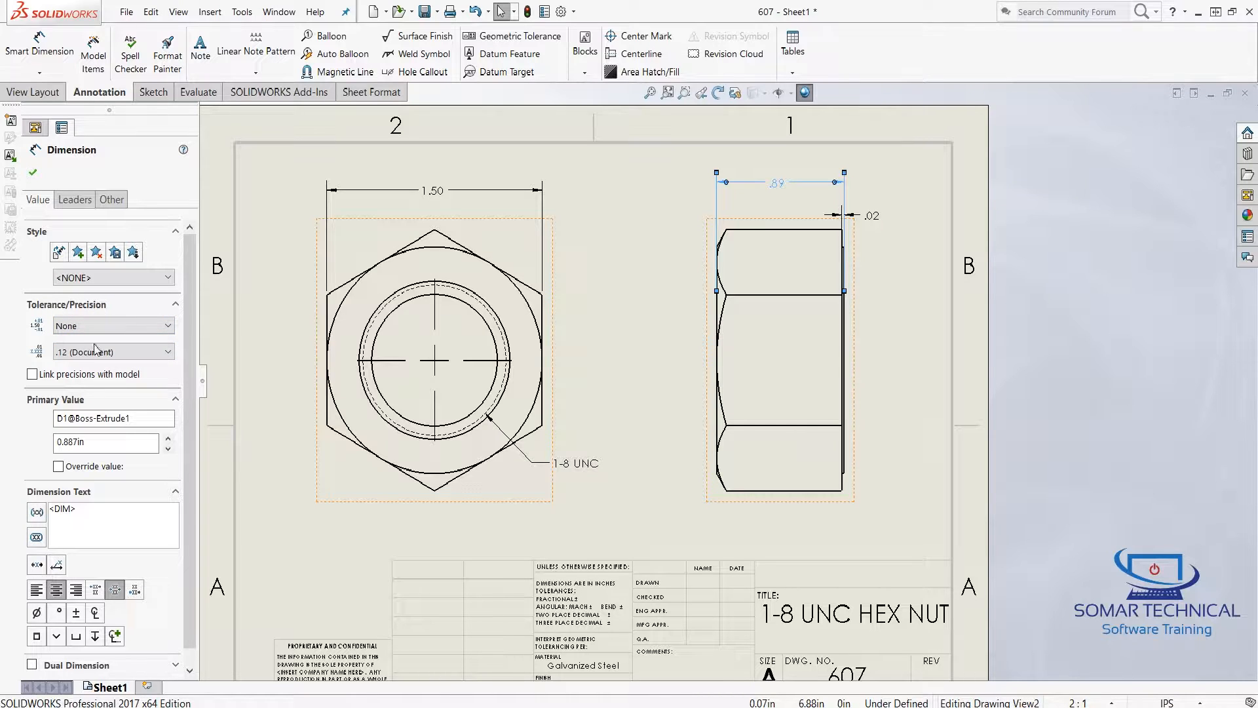
pyautogui.click(165, 355)
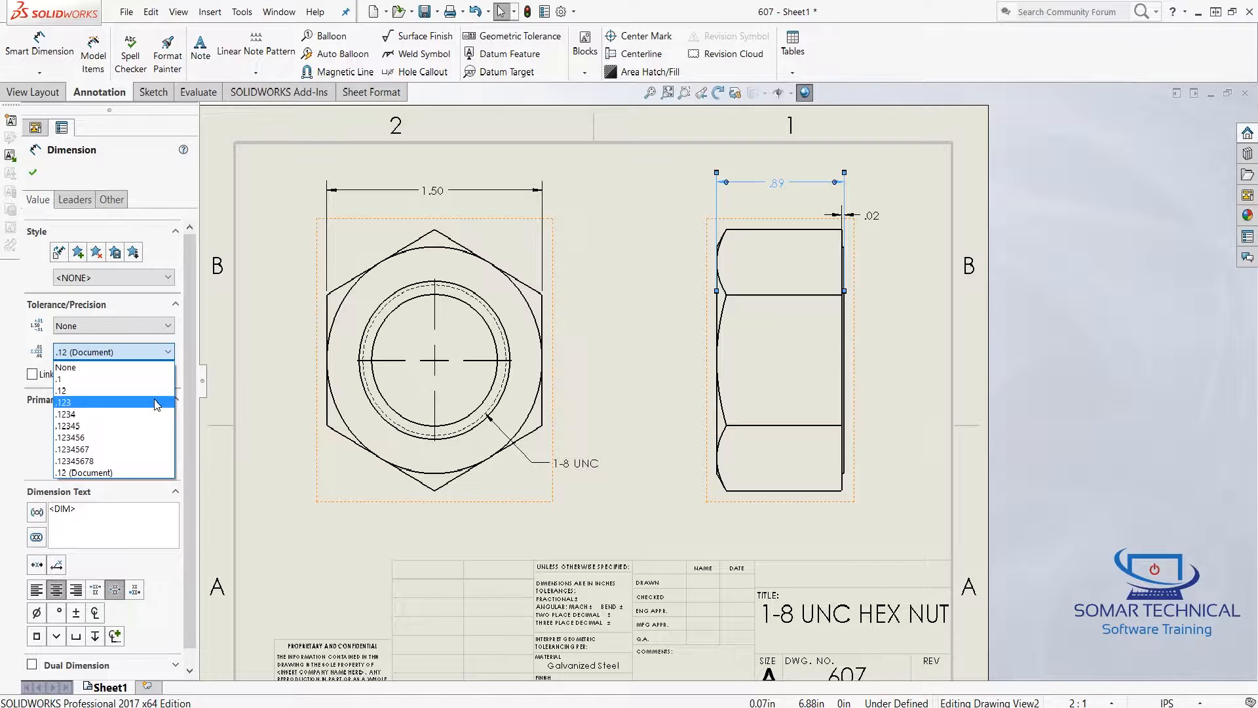
pyautogui.click(157, 402)
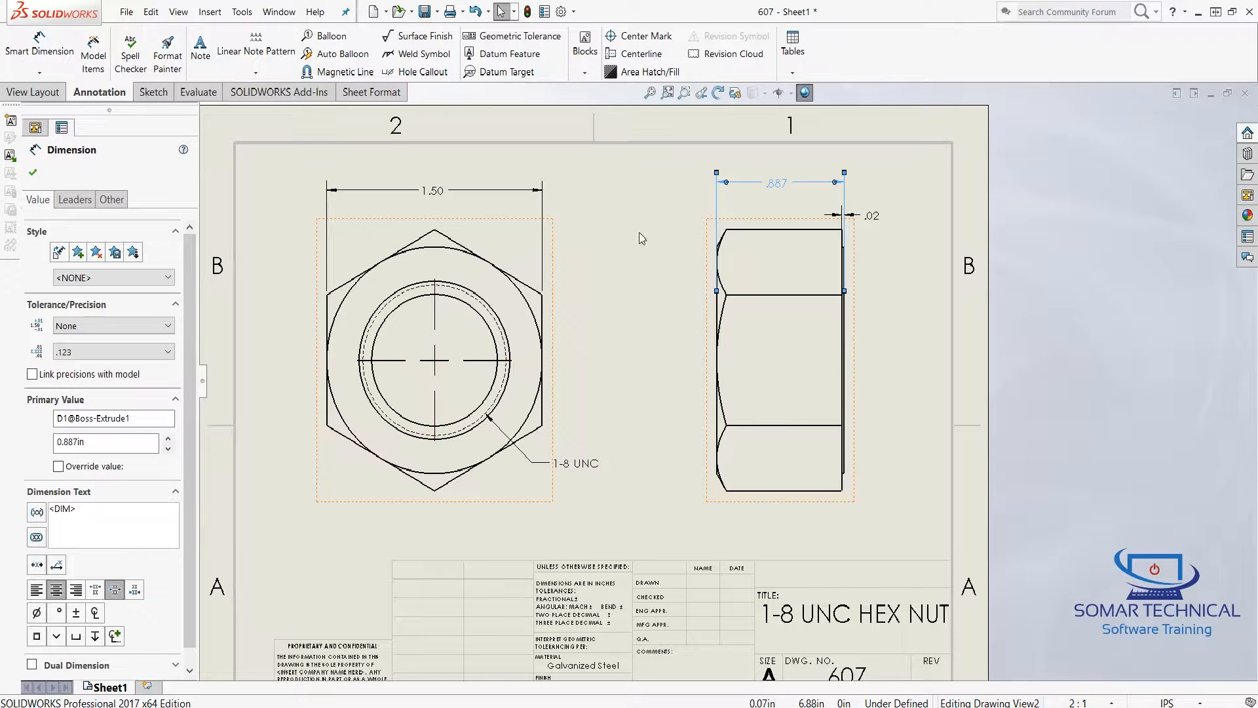
pyautogui.click(33, 173)
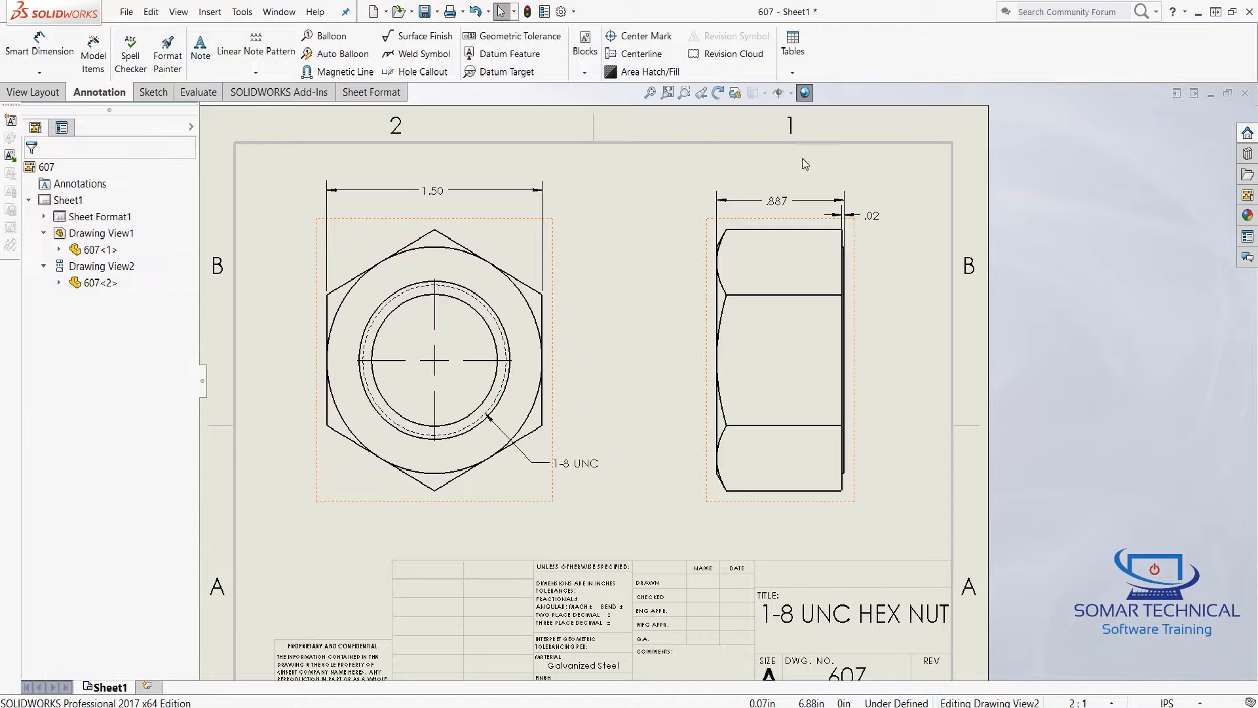
# Set the precision of the washer face's thickness dimension to three decimal places (.123).
pyautogui.click(873, 218)
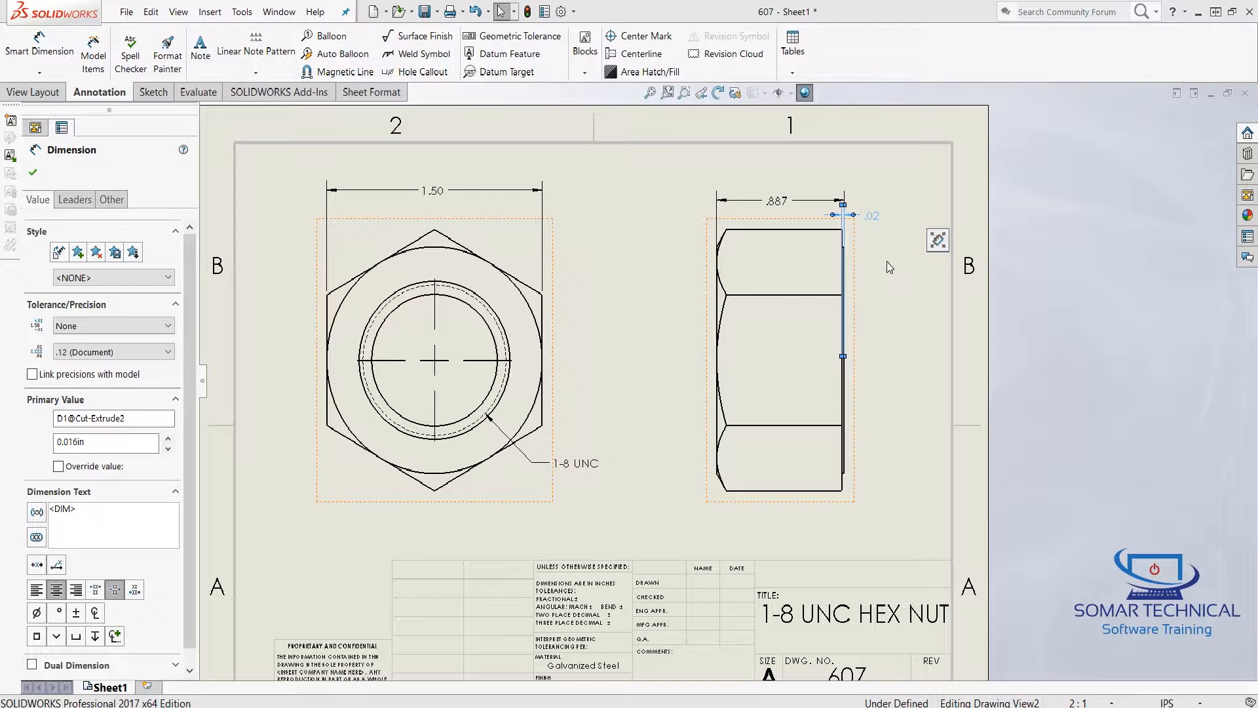
pyautogui.click(132, 352)
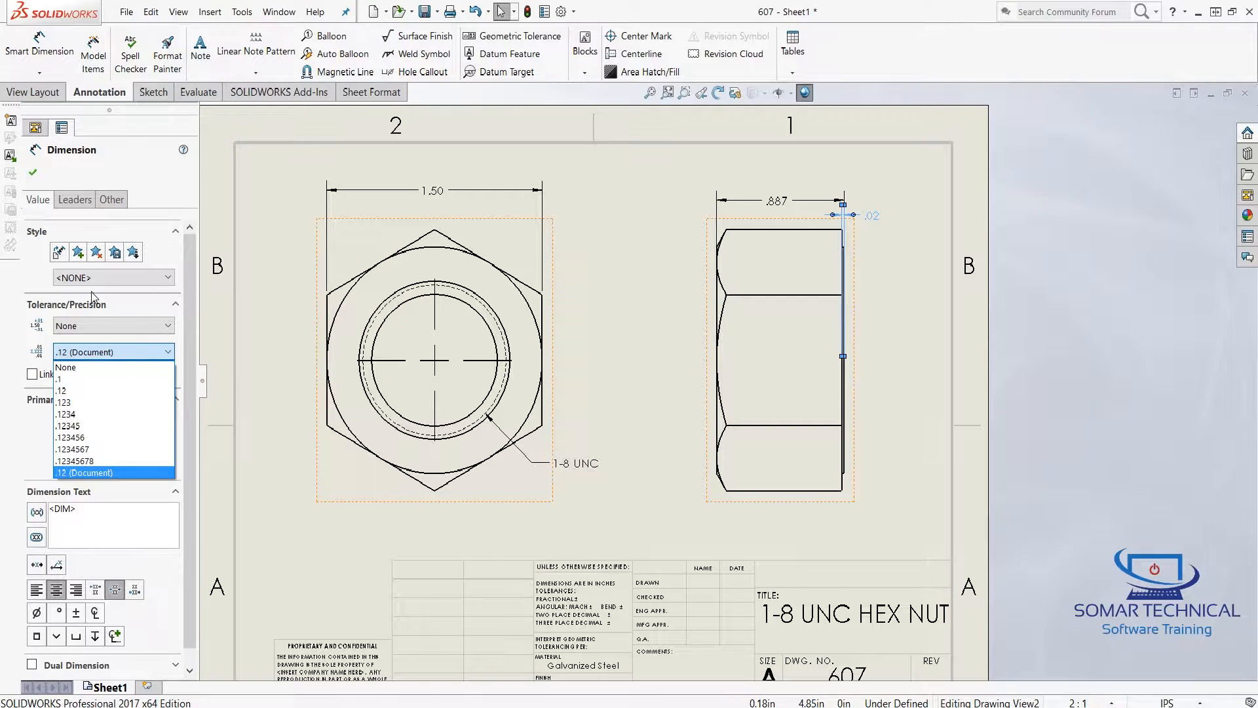
pyautogui.click(117, 402)
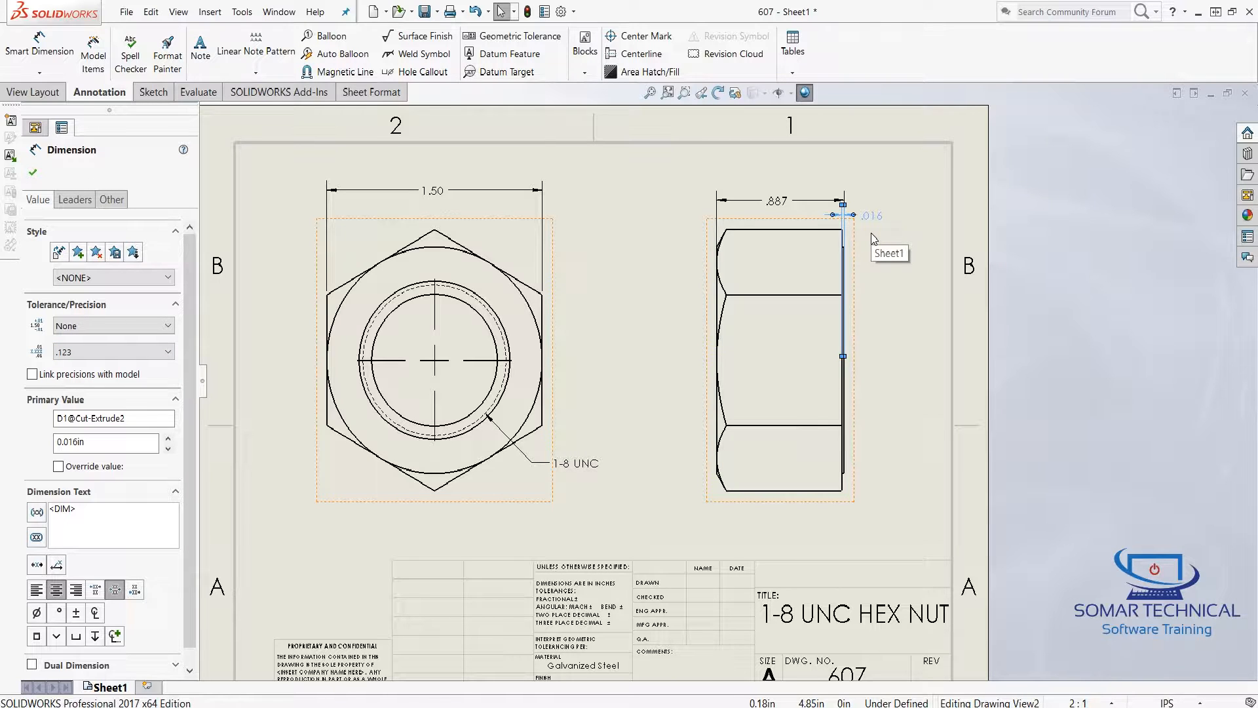
pyautogui.click(33, 173)
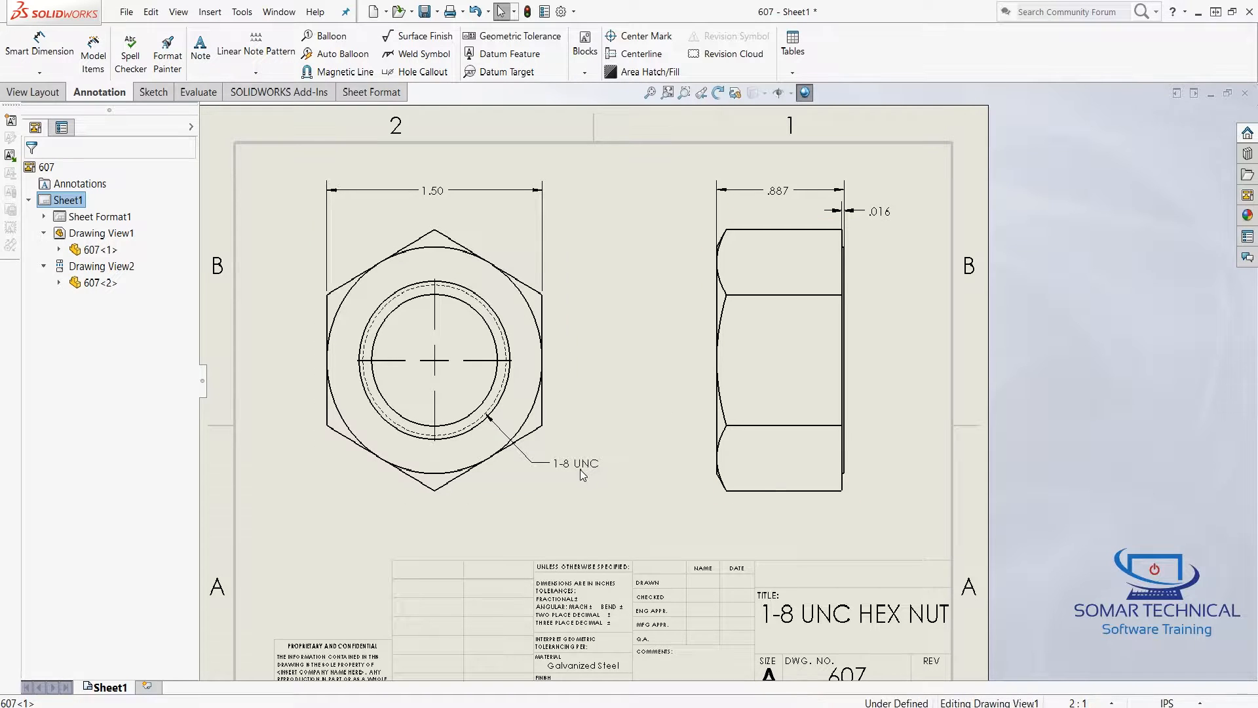
# Reposition the 1-8 UNC thread callout at the upper right of the top view.
pyautogui.moveTo(587, 470); pyautogui.dragTo(609, 297)
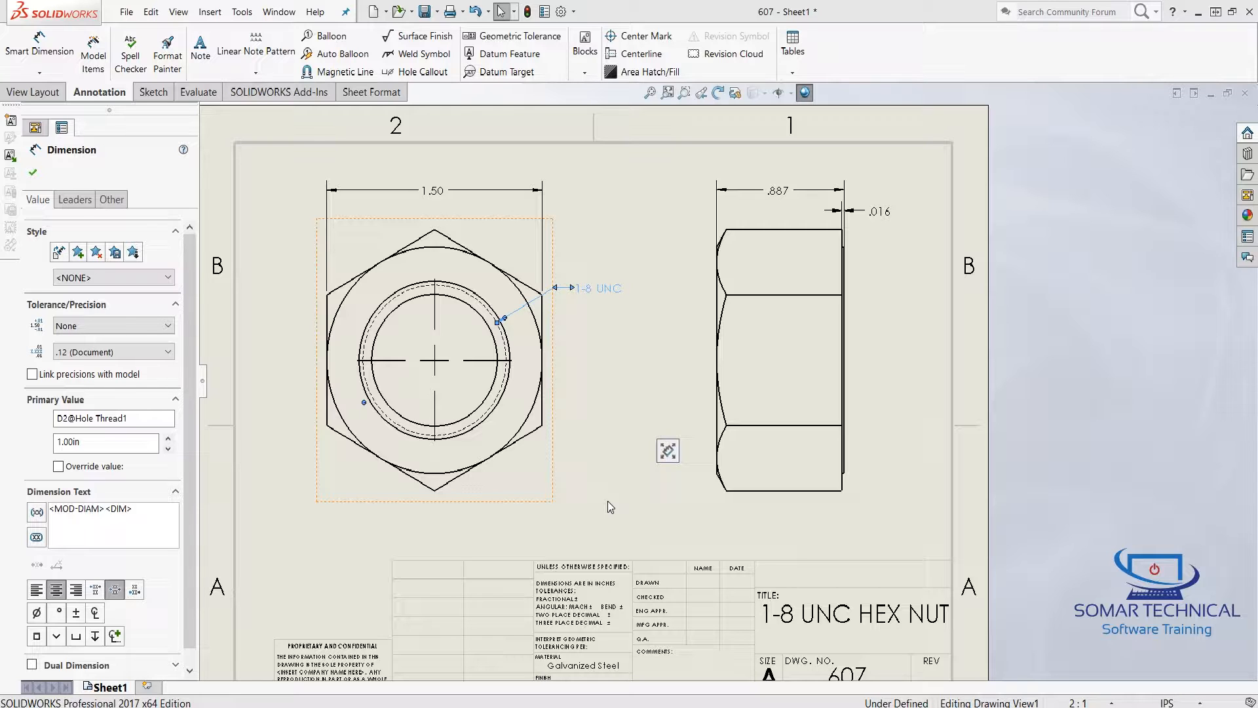
pyautogui.click(623, 441)
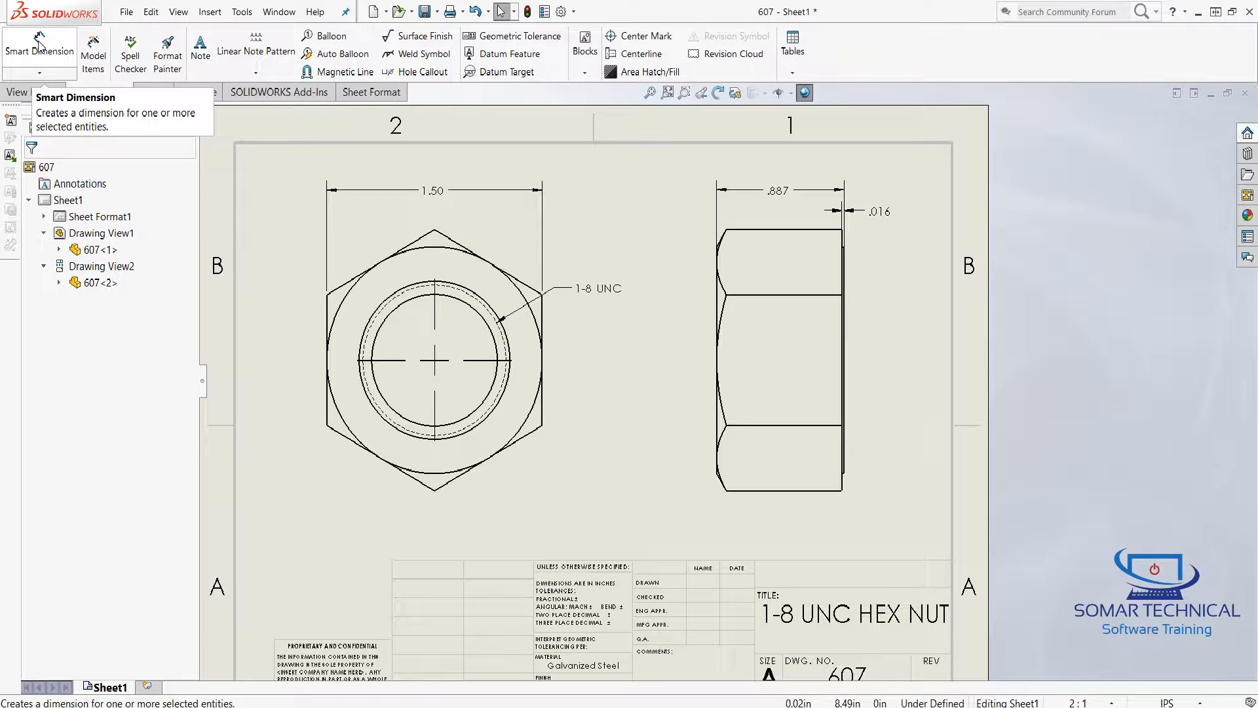
pyautogui.click(625, 483)
# Dimension the washer face's diameter with Smart Dimension, placing it to the right of the side view.
pyautogui.moveTo(623, 475); pyautogui.dragTo(623, 422, button='right')
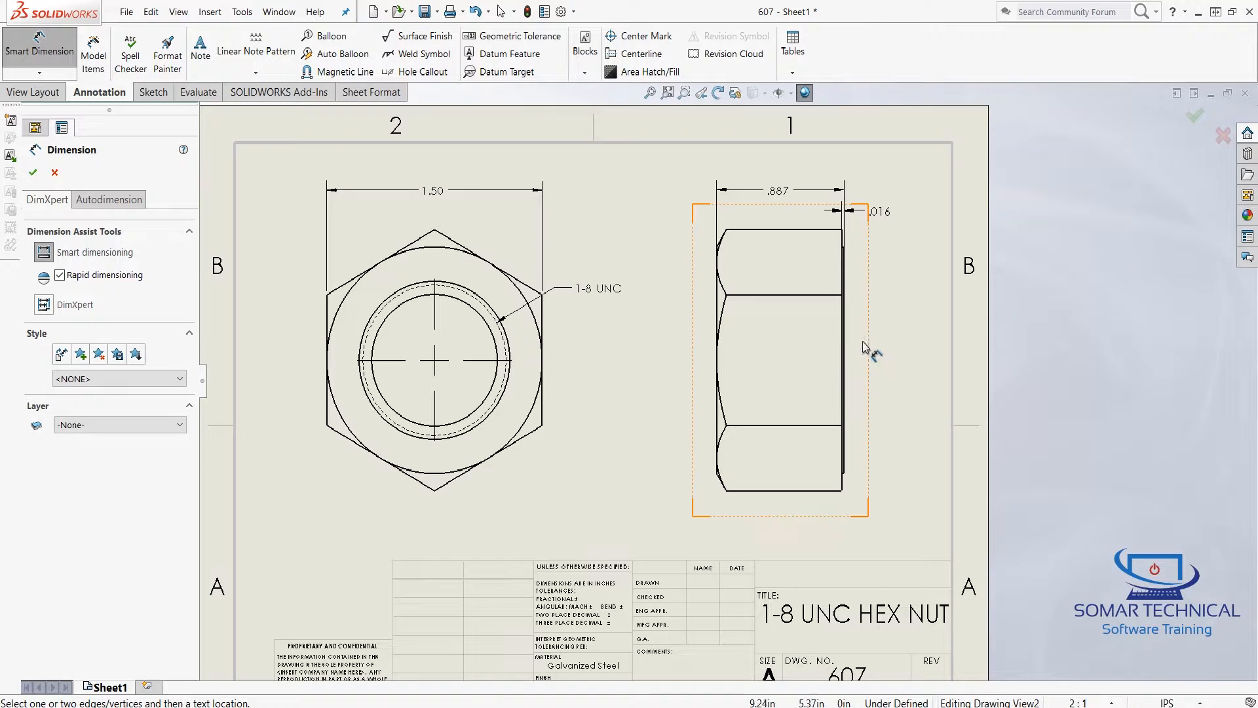
pyautogui.scroll(-5, 863, 335)
pyautogui.scroll(-2, 847, 312)
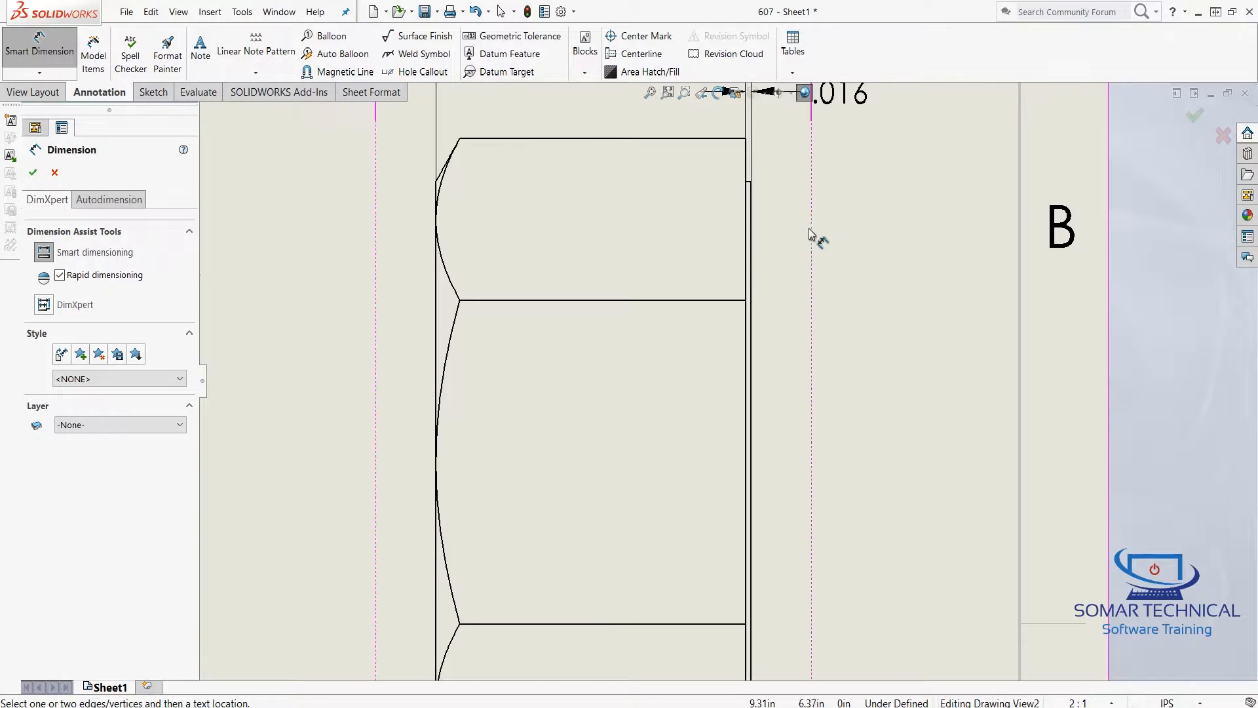
pyautogui.click(750, 462)
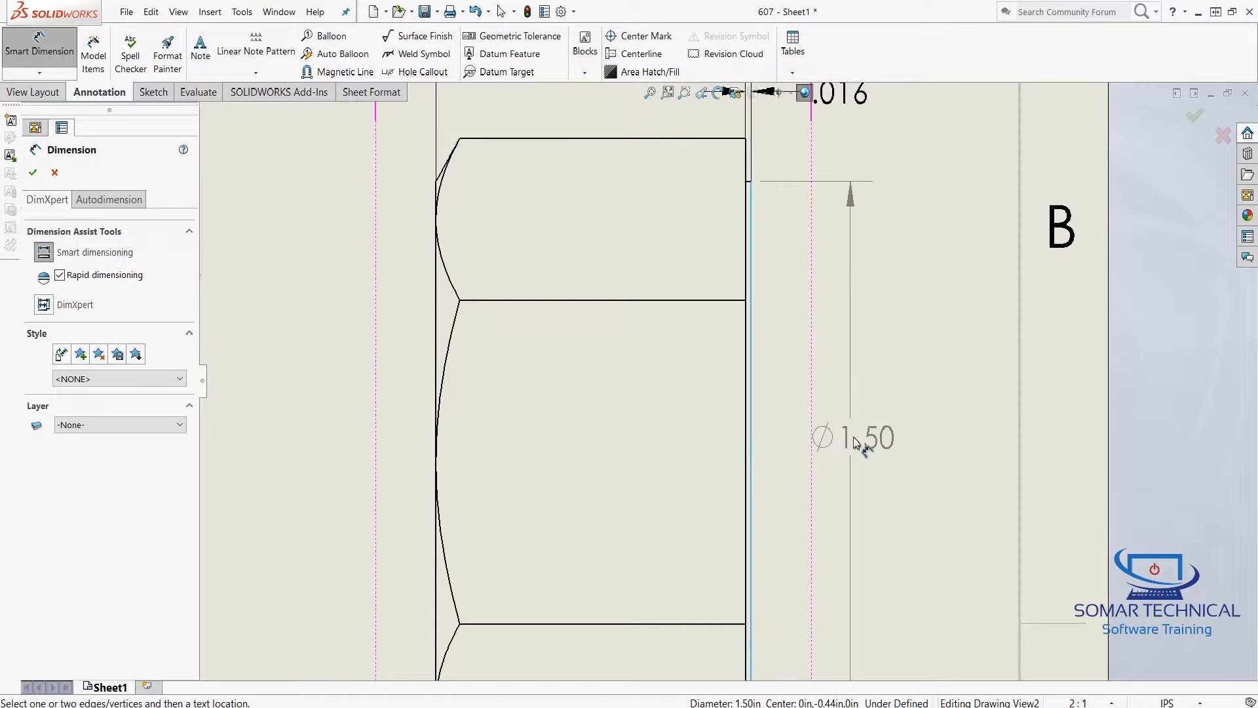
pyautogui.scroll(3, 846, 442)
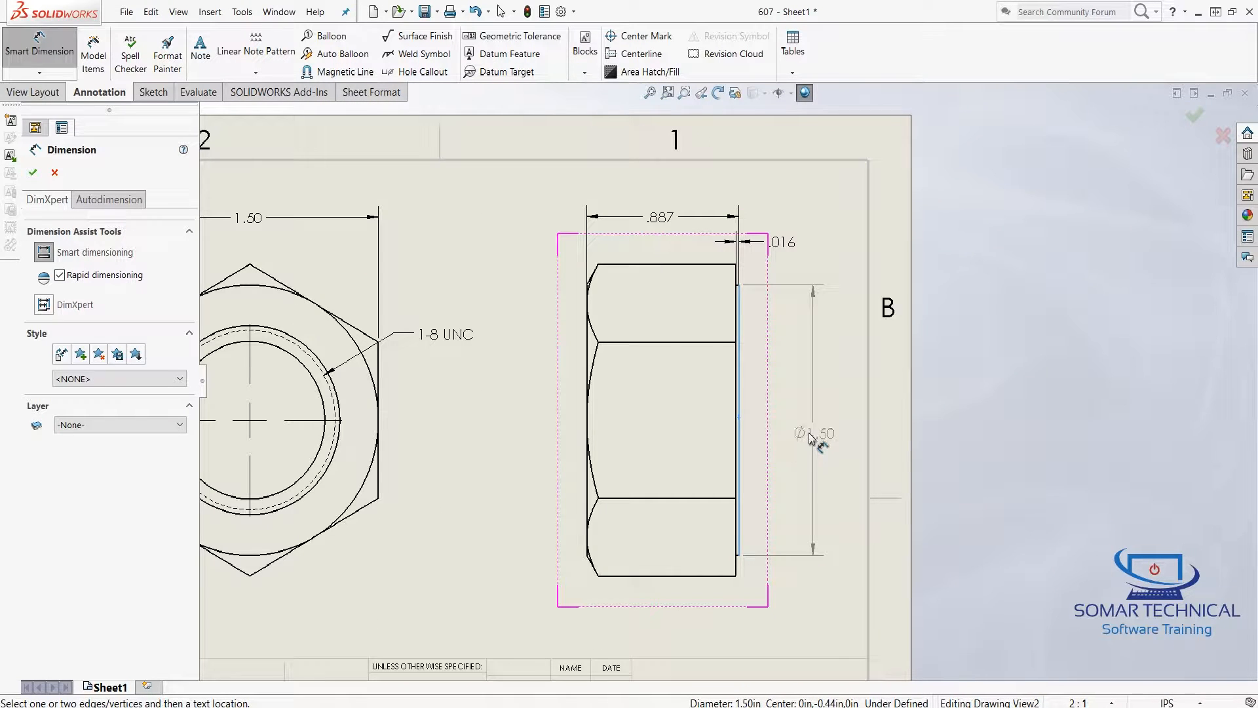
pyautogui.click(804, 437)
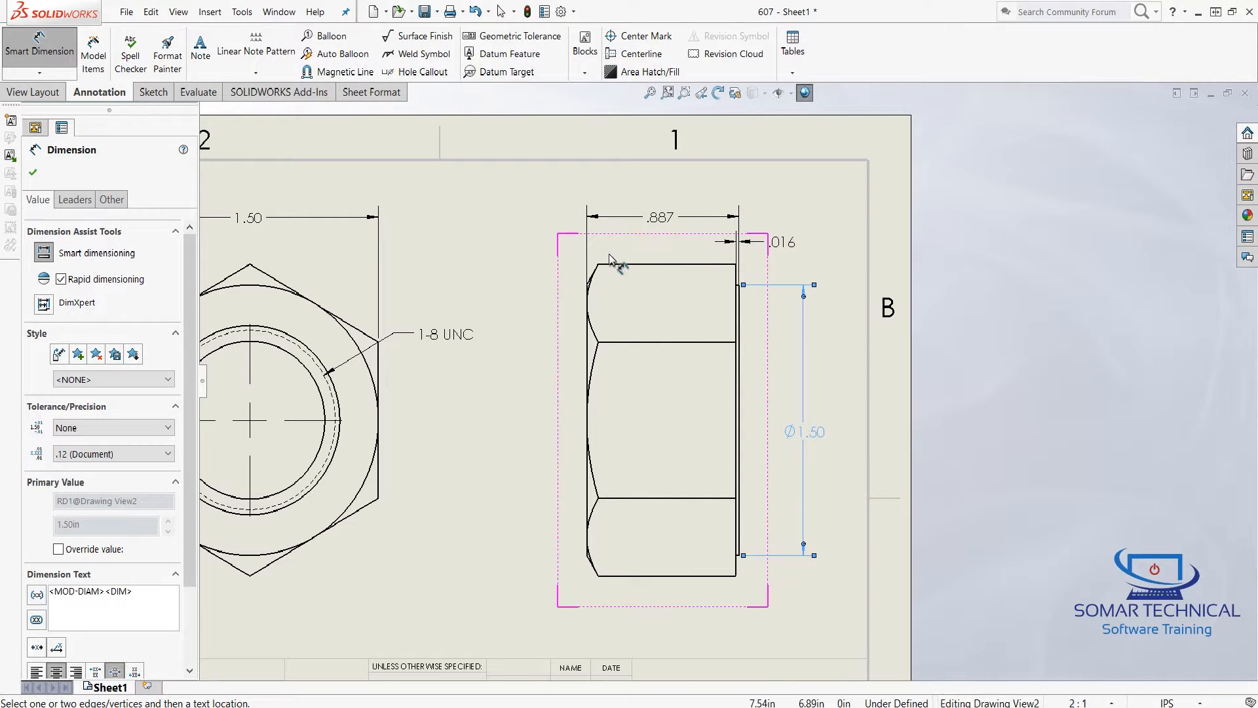
# Dimension the chamfer angle at the side view's upper-left corner, between the flat left face and the slanted chamfer edge.
pyautogui.scroll(-5, 623, 282)
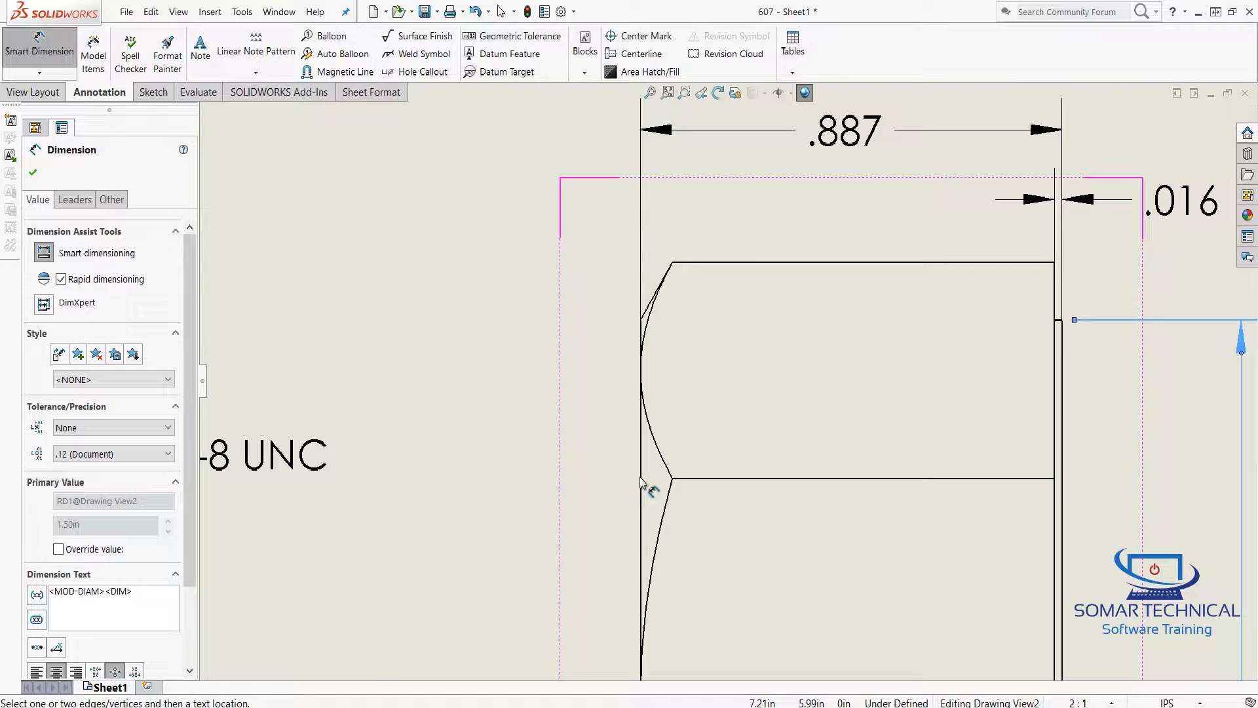
pyautogui.click(642, 484)
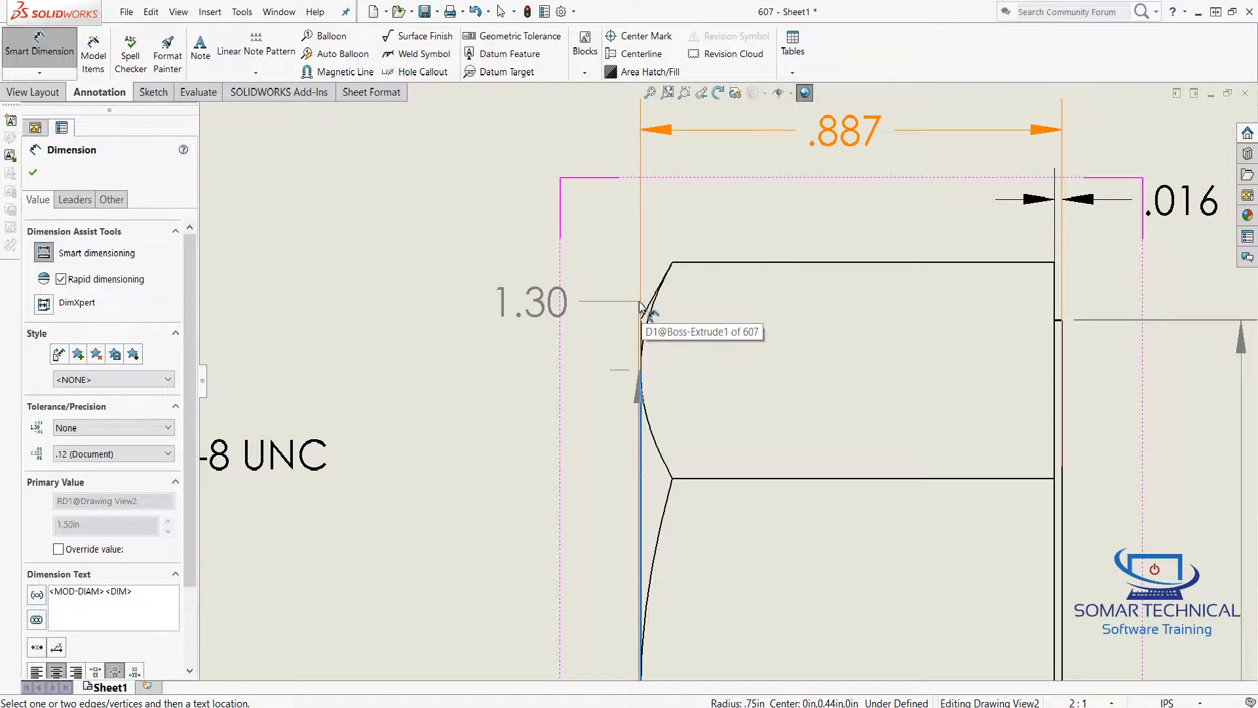
pyautogui.scroll(-6, 640, 303)
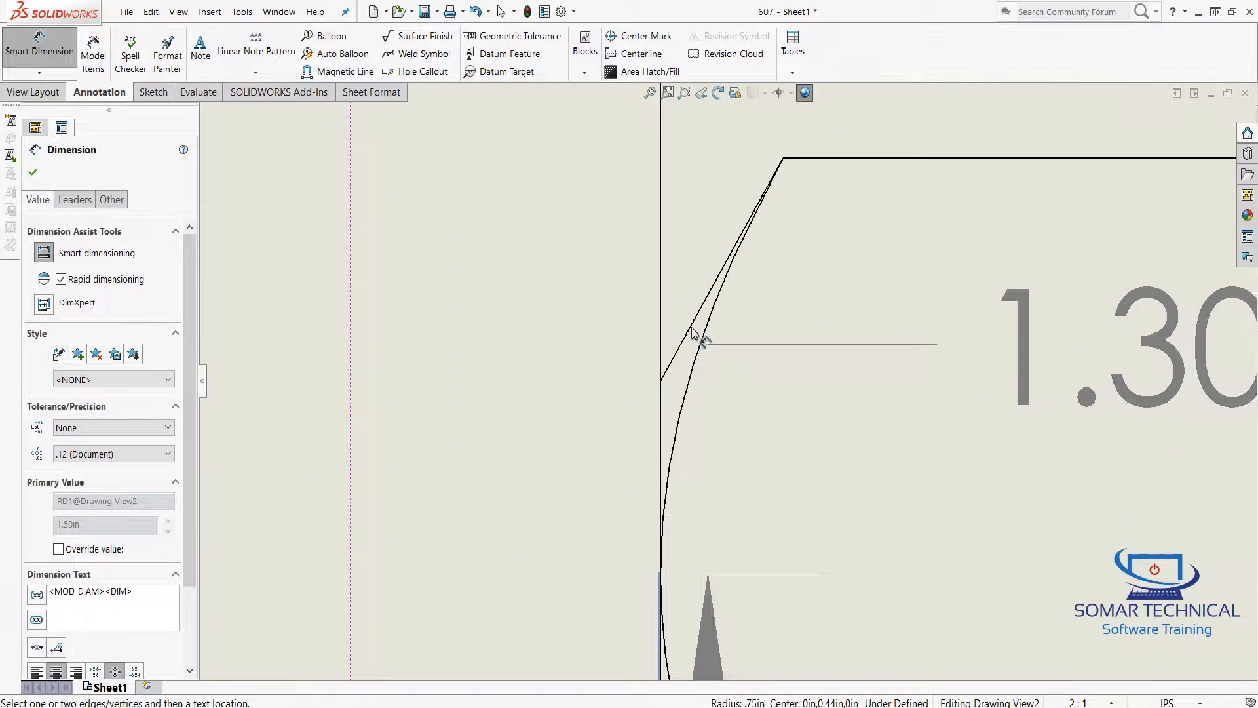
pyautogui.click(689, 332)
pyautogui.scroll(3, 714, 358)
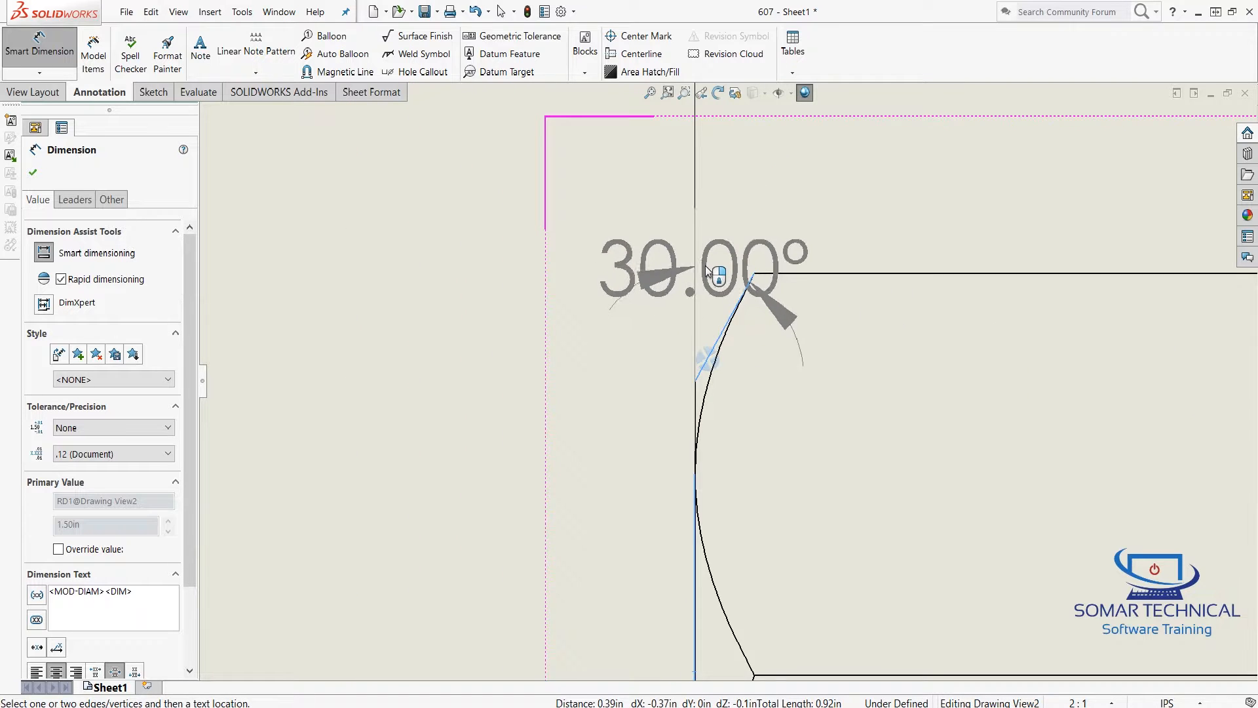
pyautogui.scroll(2, 708, 272)
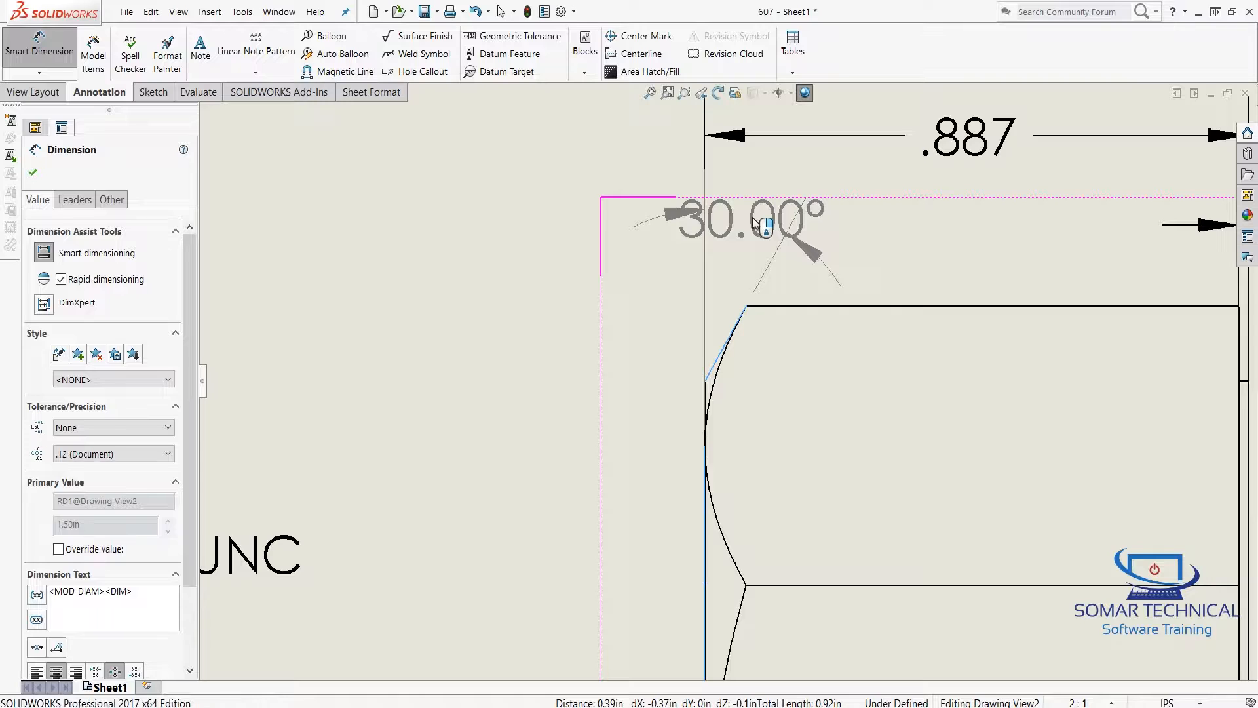
pyautogui.click(756, 226)
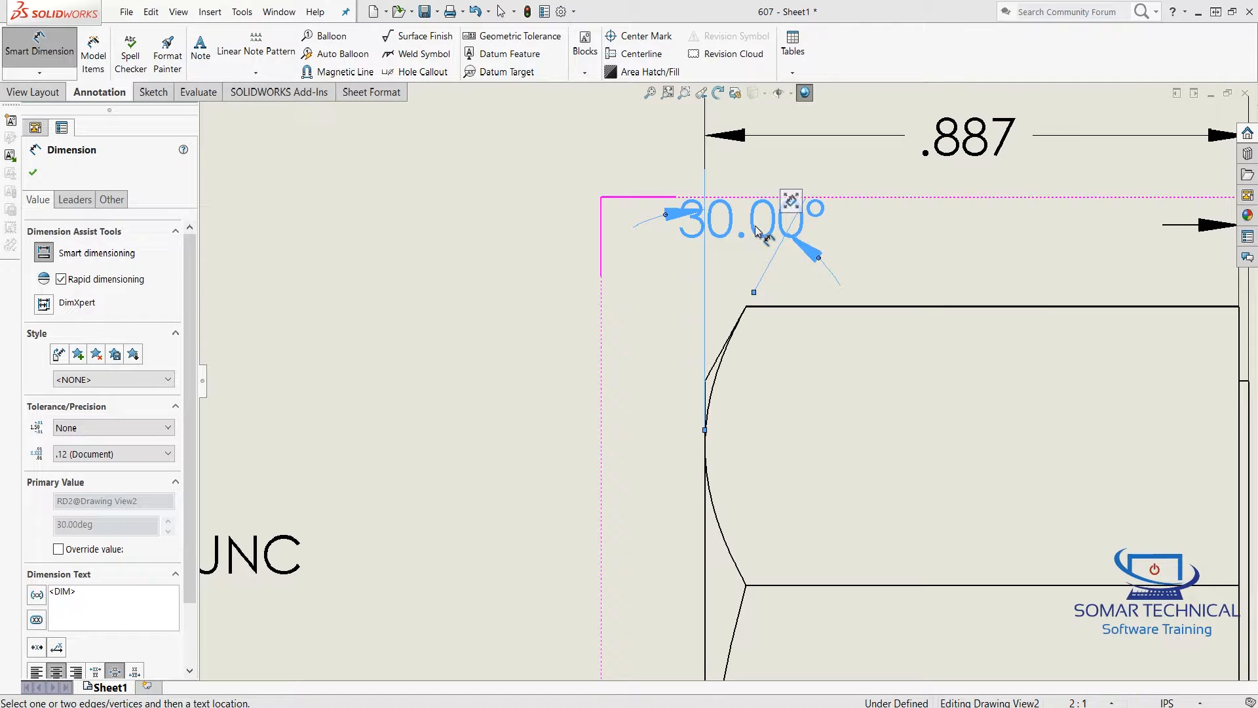
# Move the chamfer angle's text left of the side view's extension line and set its precision to None.
pyautogui.moveTo(753, 241); pyautogui.dragTo(632, 255)
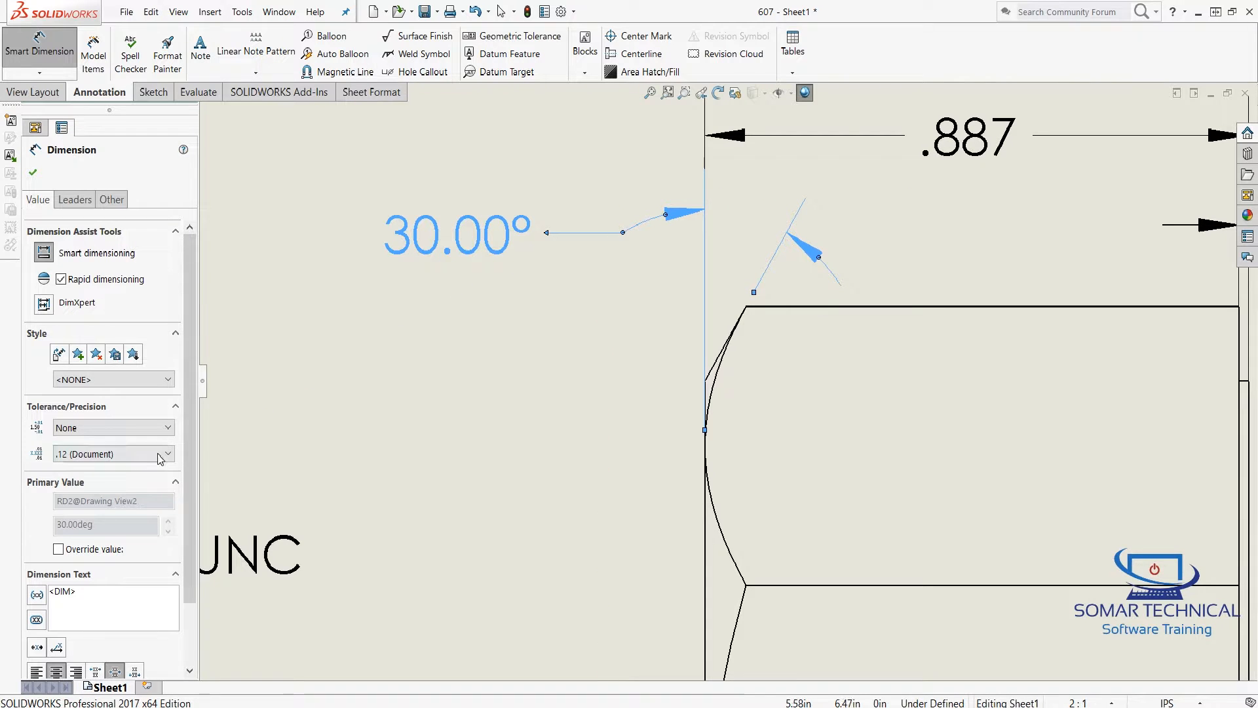
pyautogui.click(120, 455)
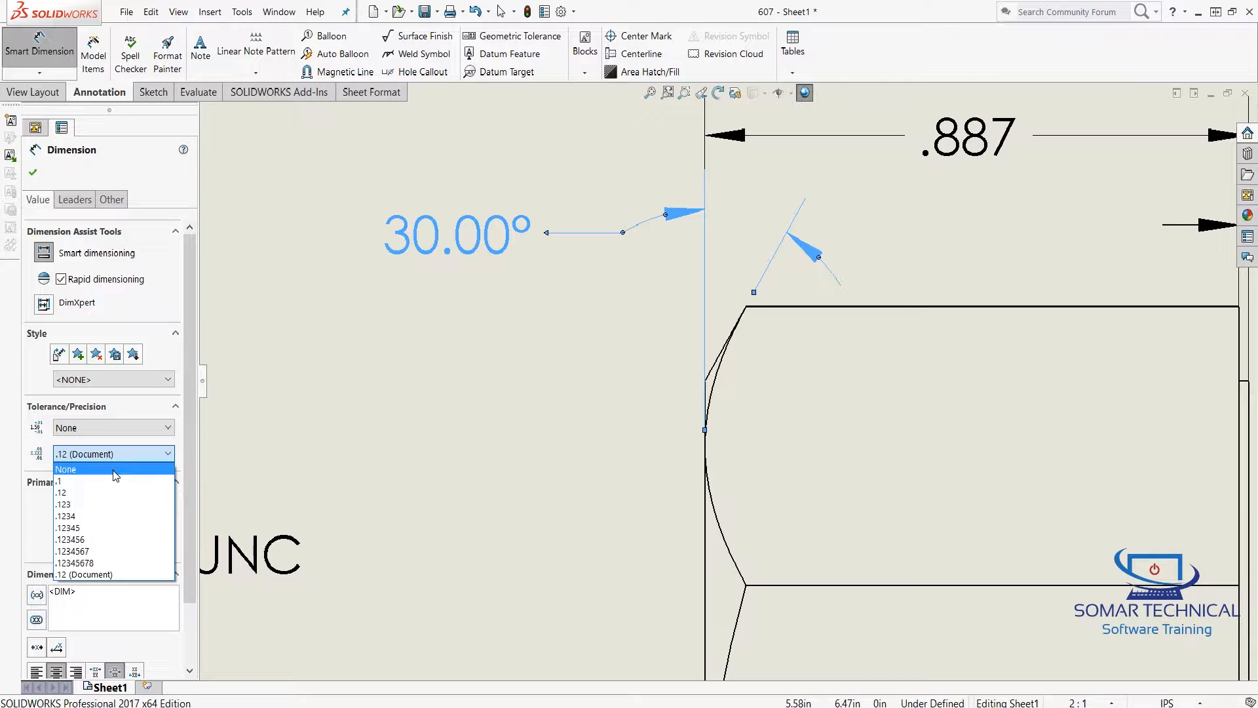
pyautogui.click(116, 469)
pyautogui.click(542, 410)
# Leave Smart Dimension and hide the 1-8 UNC thread dimension at the upper right of the hexagonal view.
pyautogui.scroll(5, 544, 414)
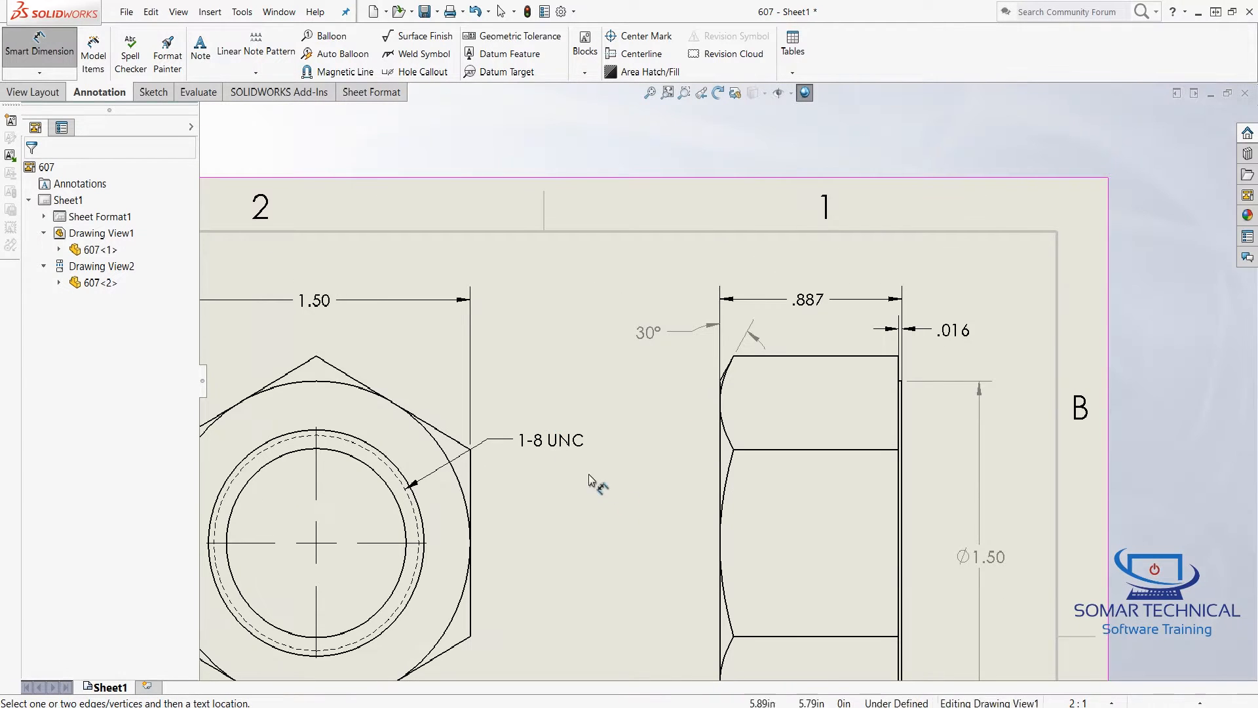
pyautogui.scroll(3, 901, 573)
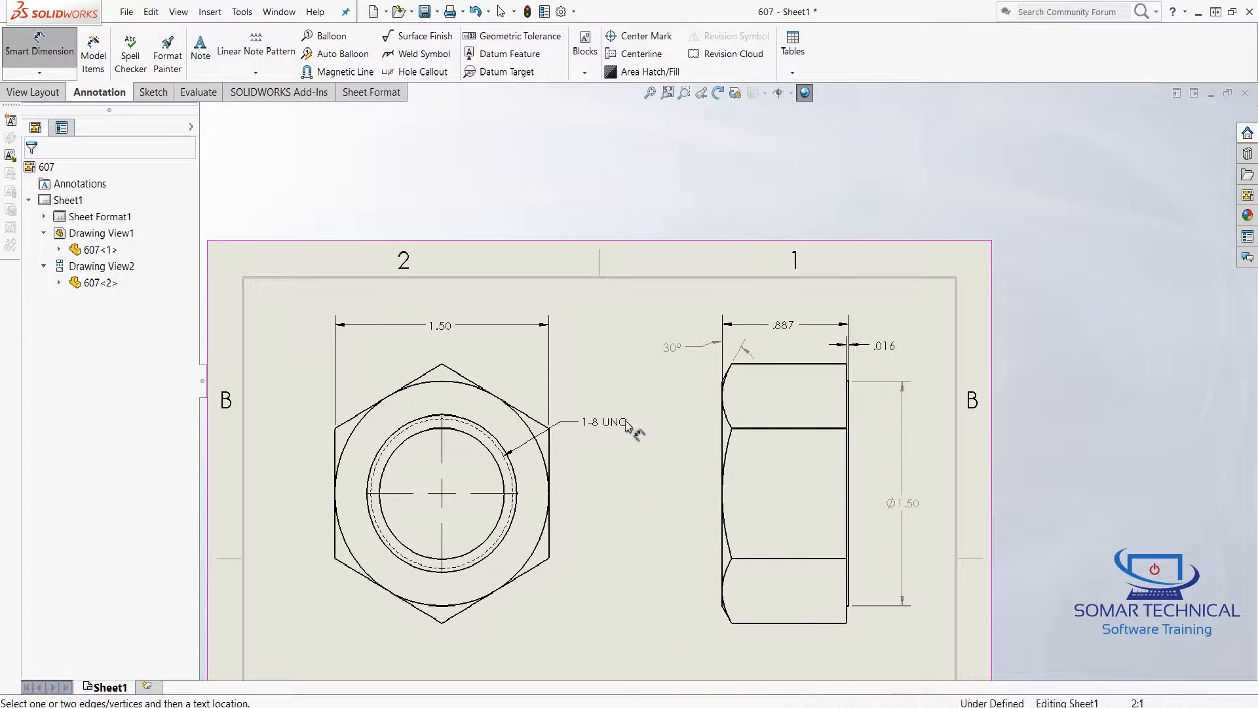
pyautogui.scroll(3, 616, 547)
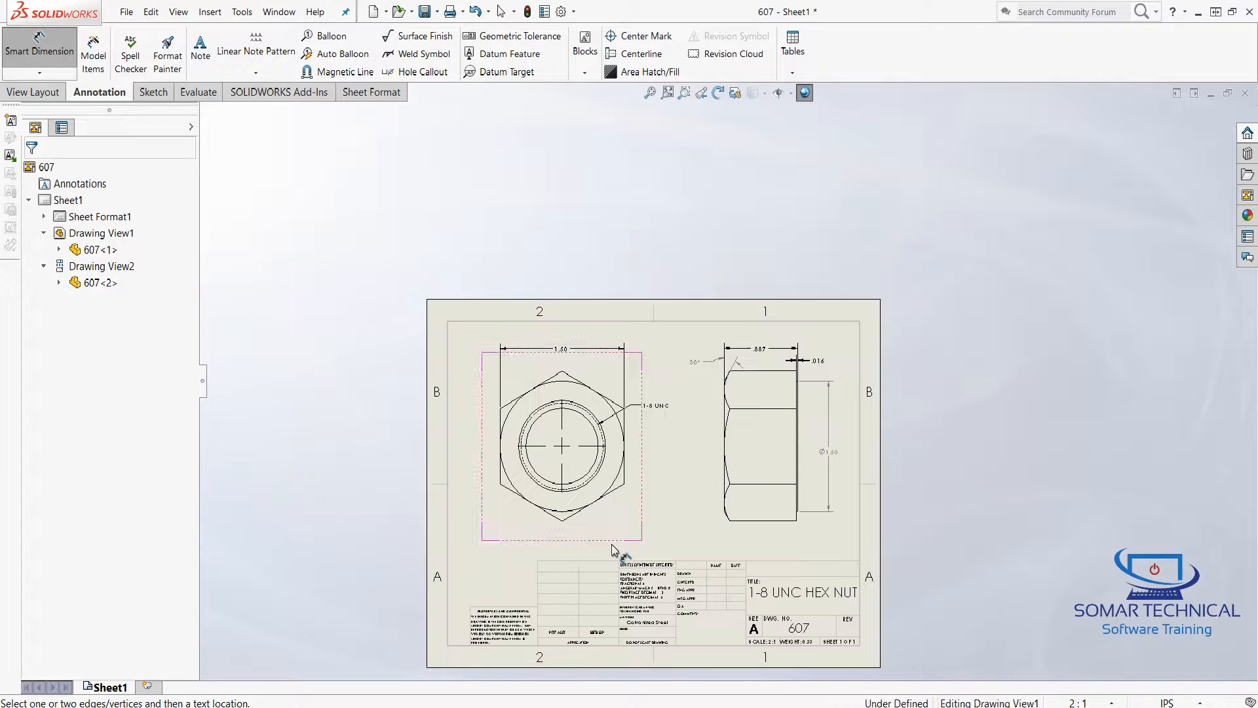
pyautogui.scroll(-6, 714, 371)
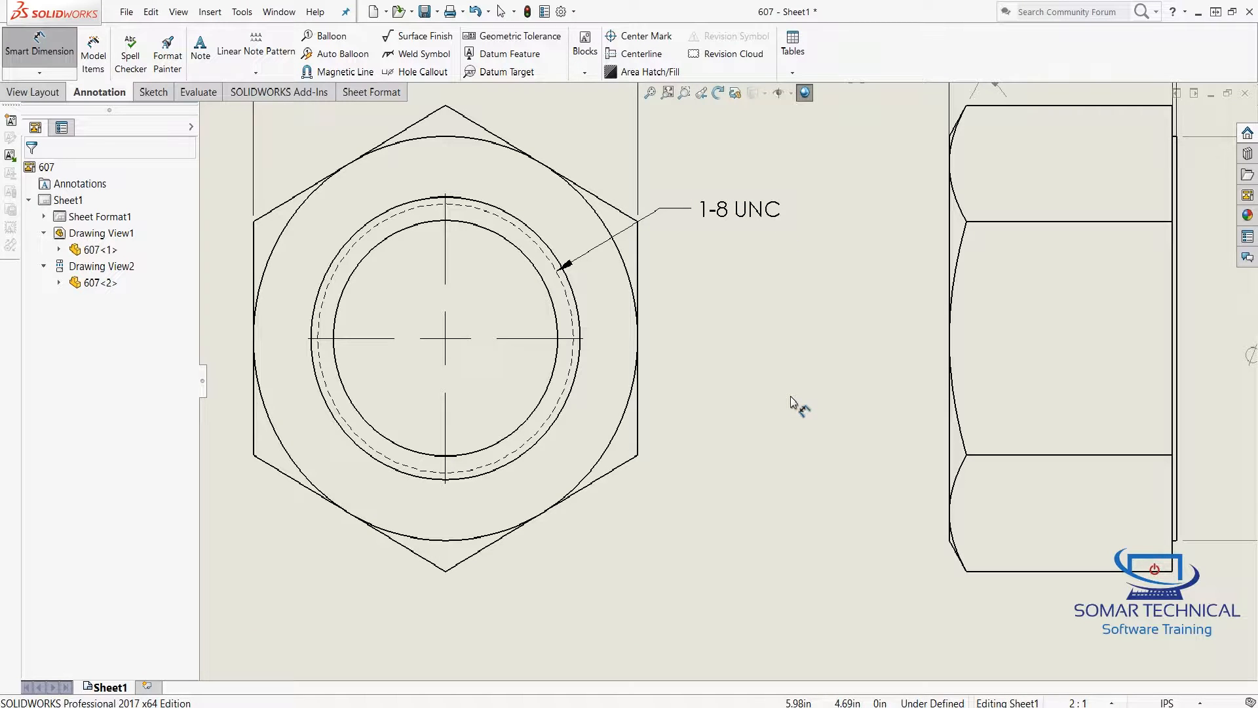
pyautogui.rightClick(760, 364)
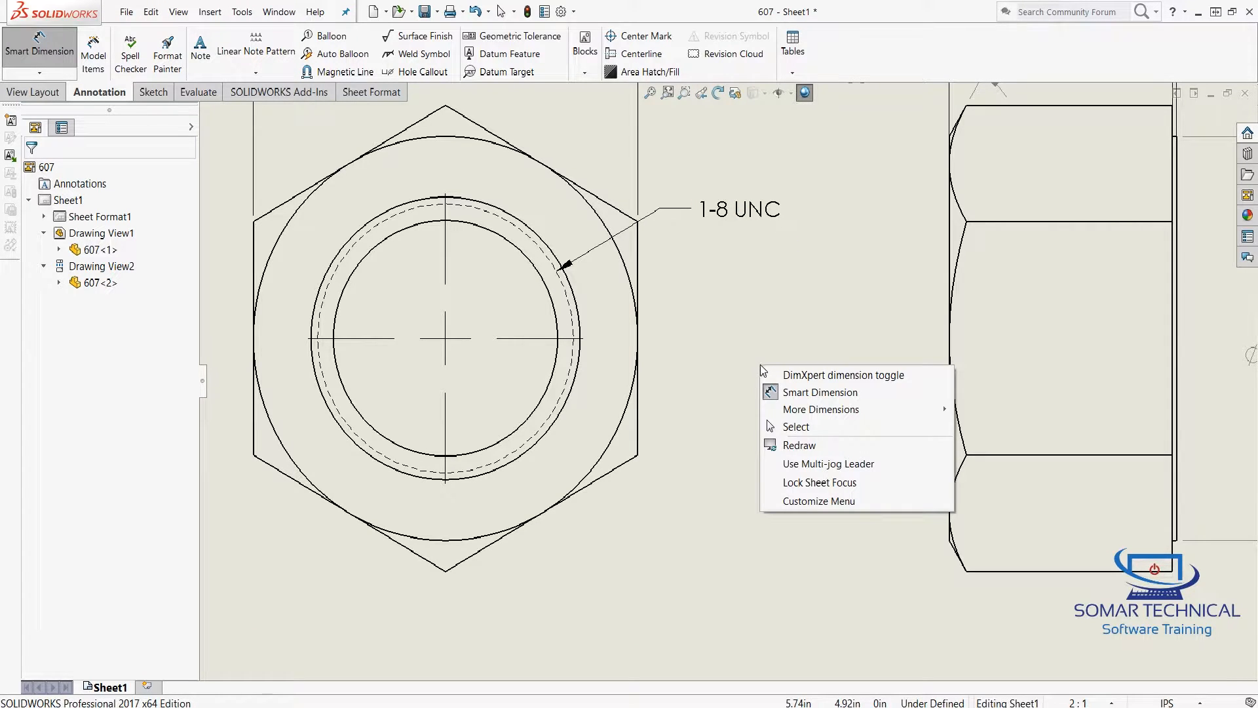
pyautogui.click(795, 427)
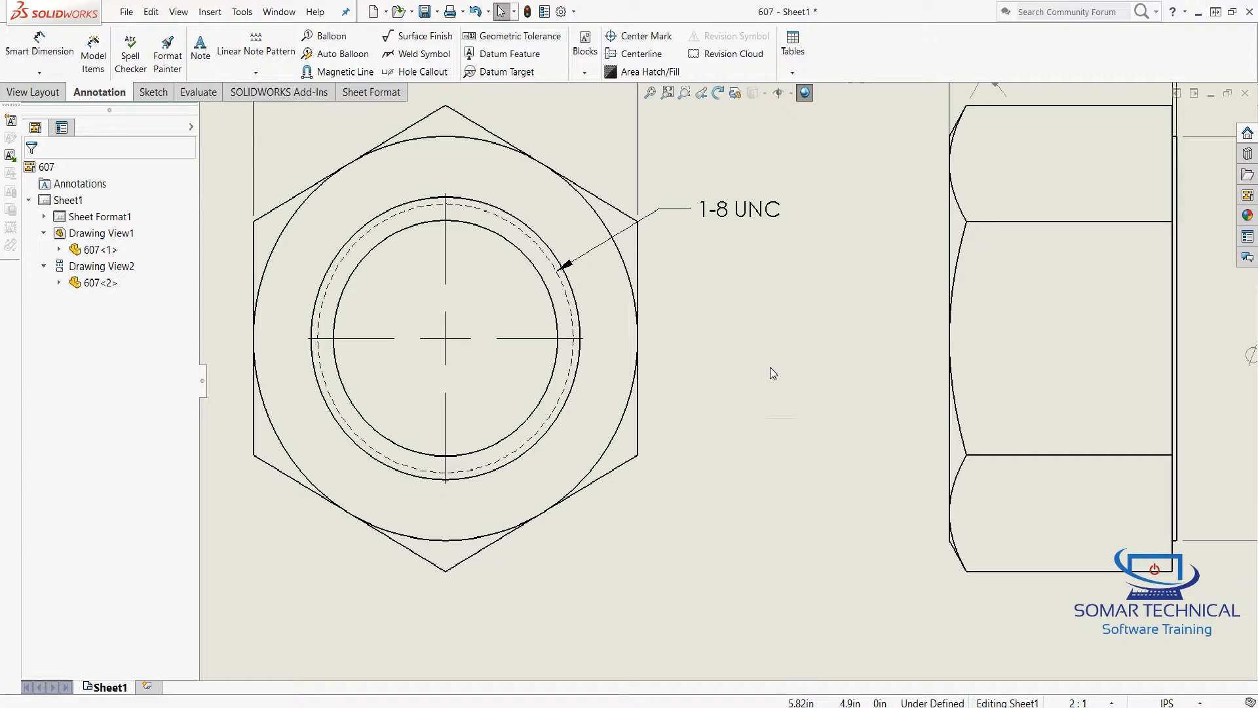
pyautogui.click(745, 213)
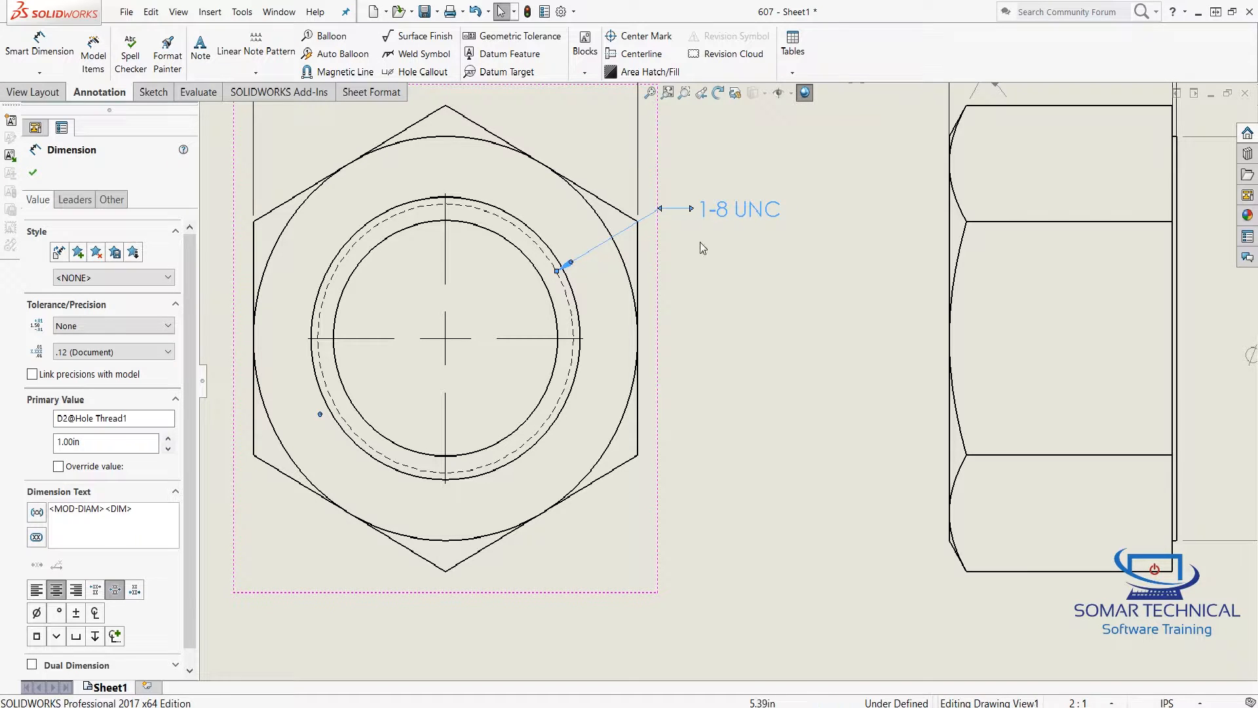
pyautogui.rightClick(746, 209)
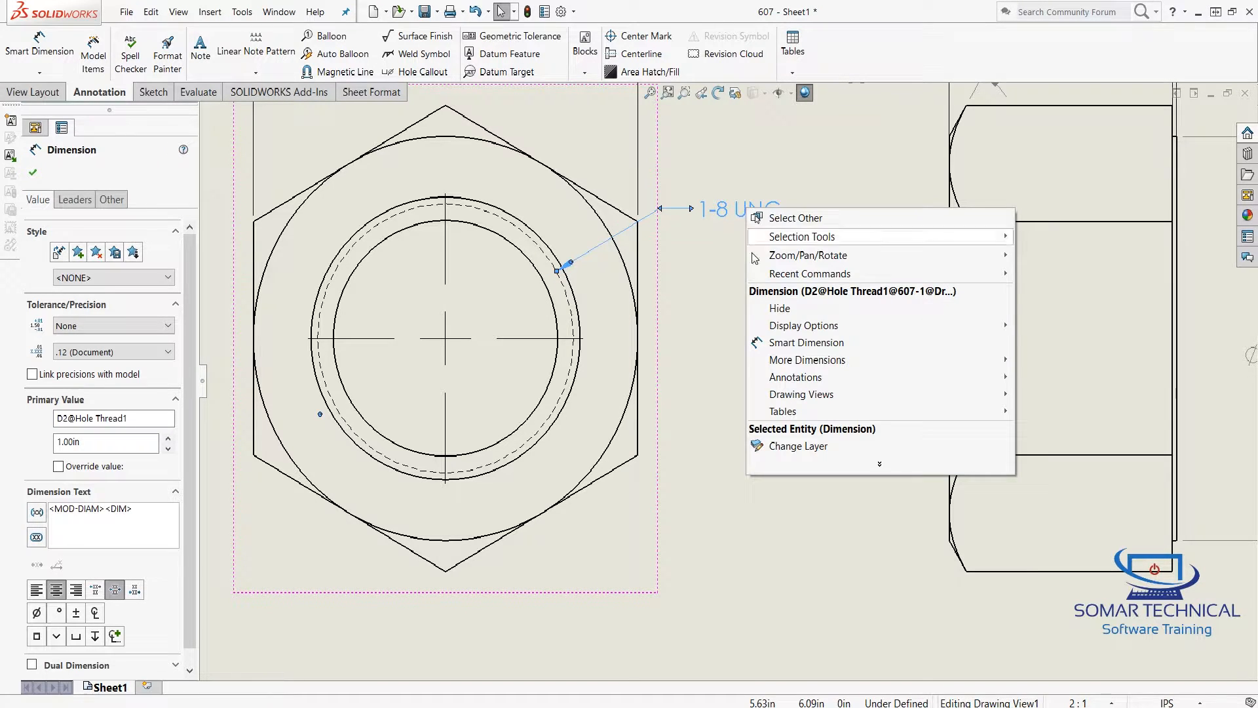
pyautogui.click(777, 311)
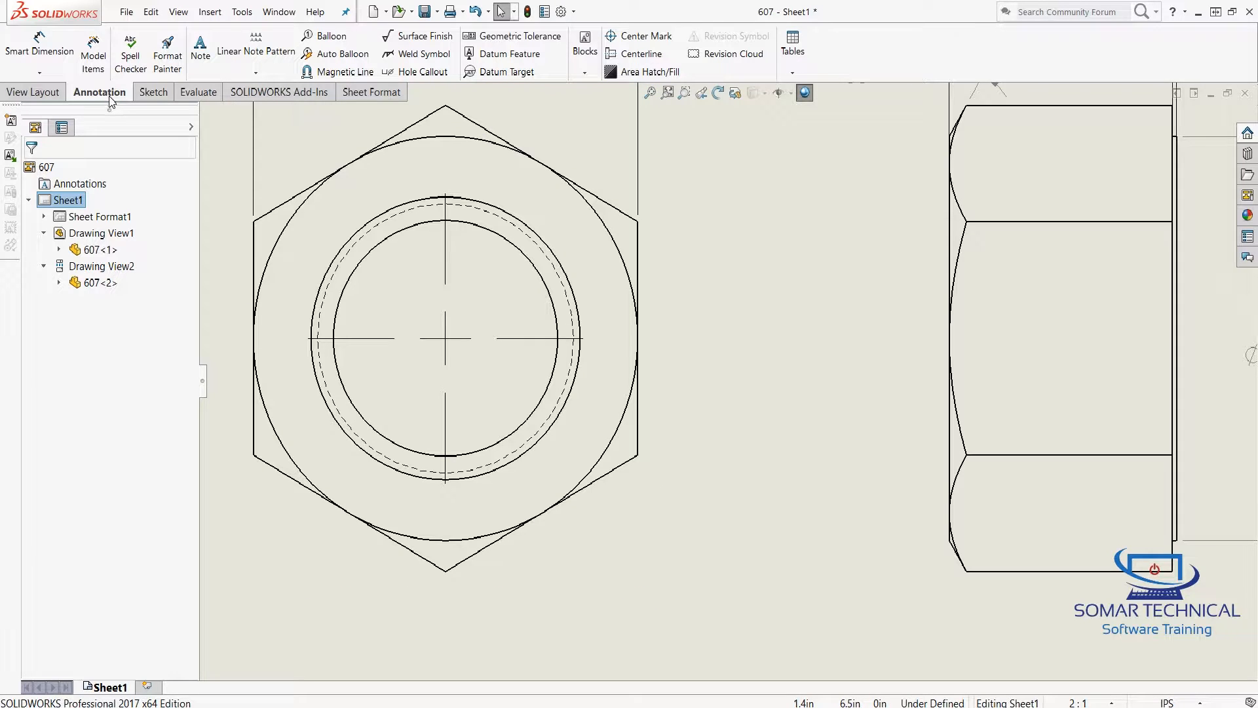
# Add a Hole Callout to the threaded hole's inner circle, placing the text below and to the right of the hexagonal view.
pyautogui.click(413, 73)
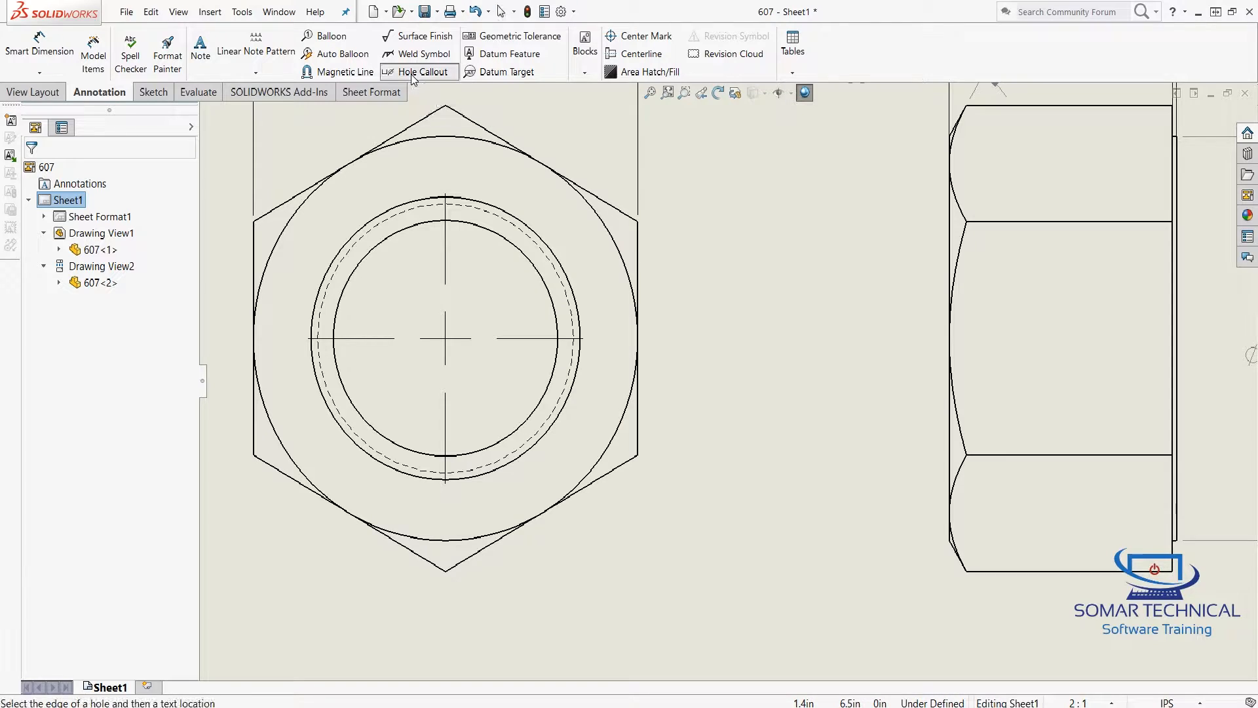
pyautogui.click(532, 424)
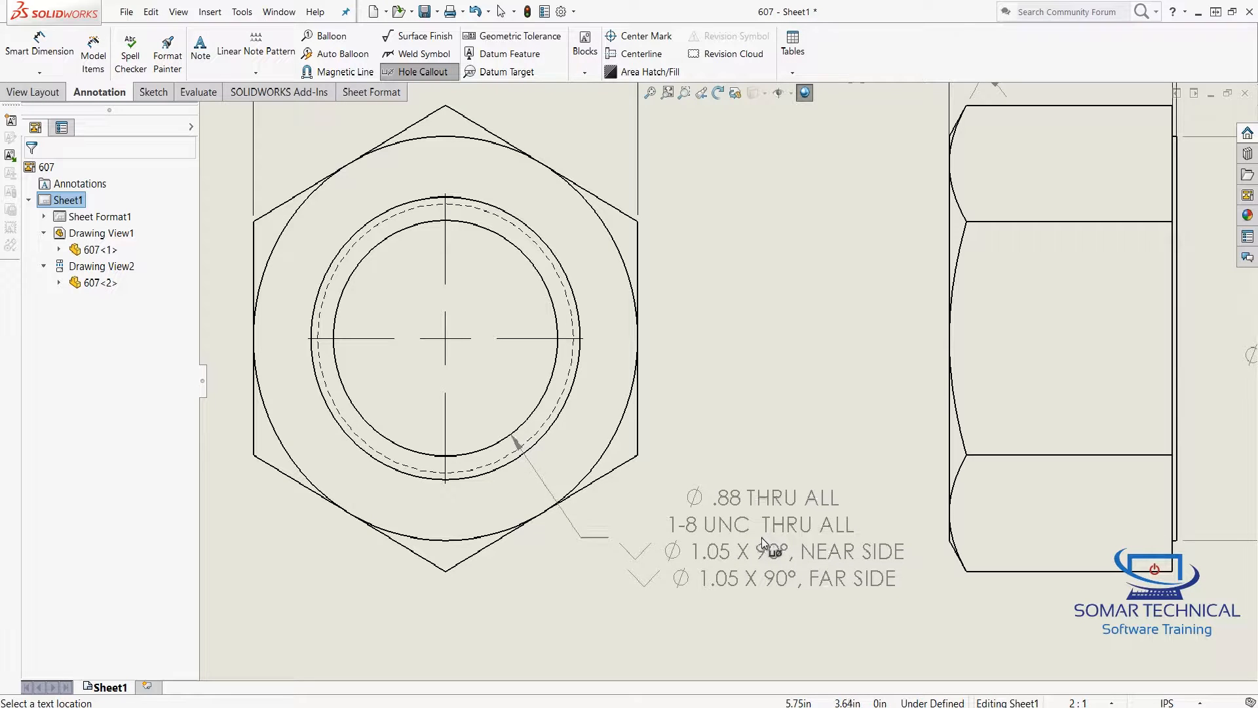
pyautogui.click(760, 536)
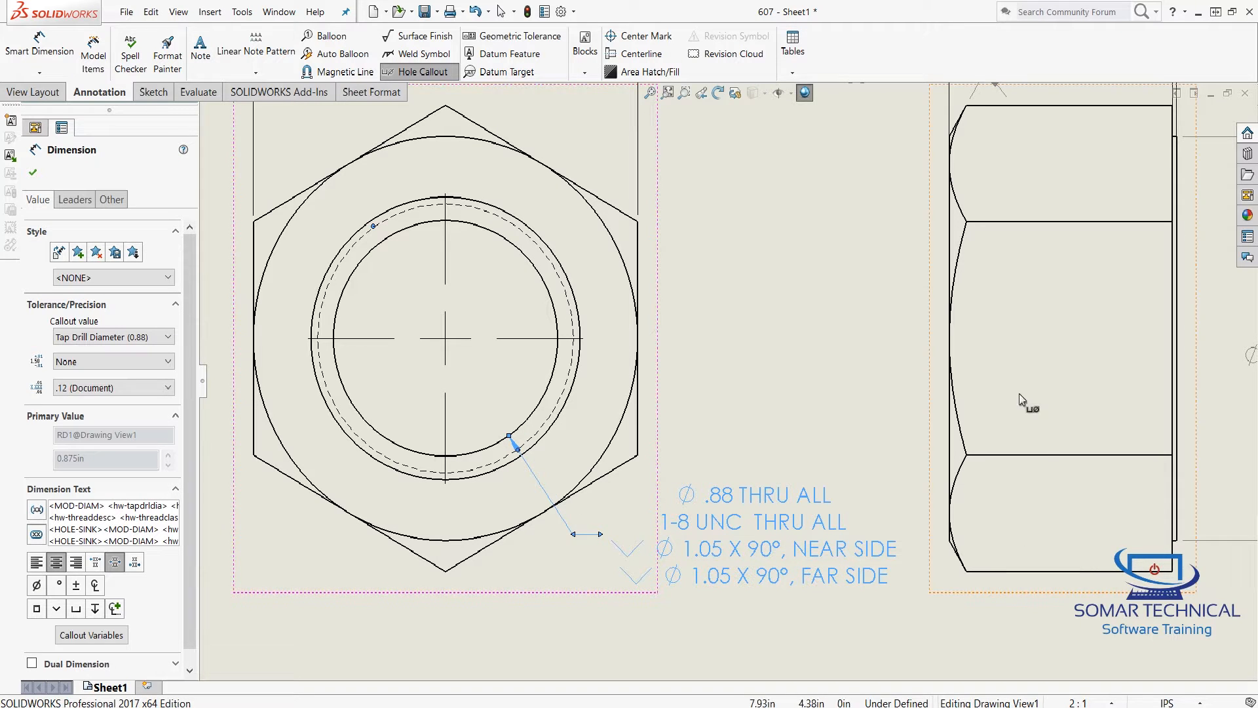
pyautogui.click(649, 92)
pyautogui.click(765, 261)
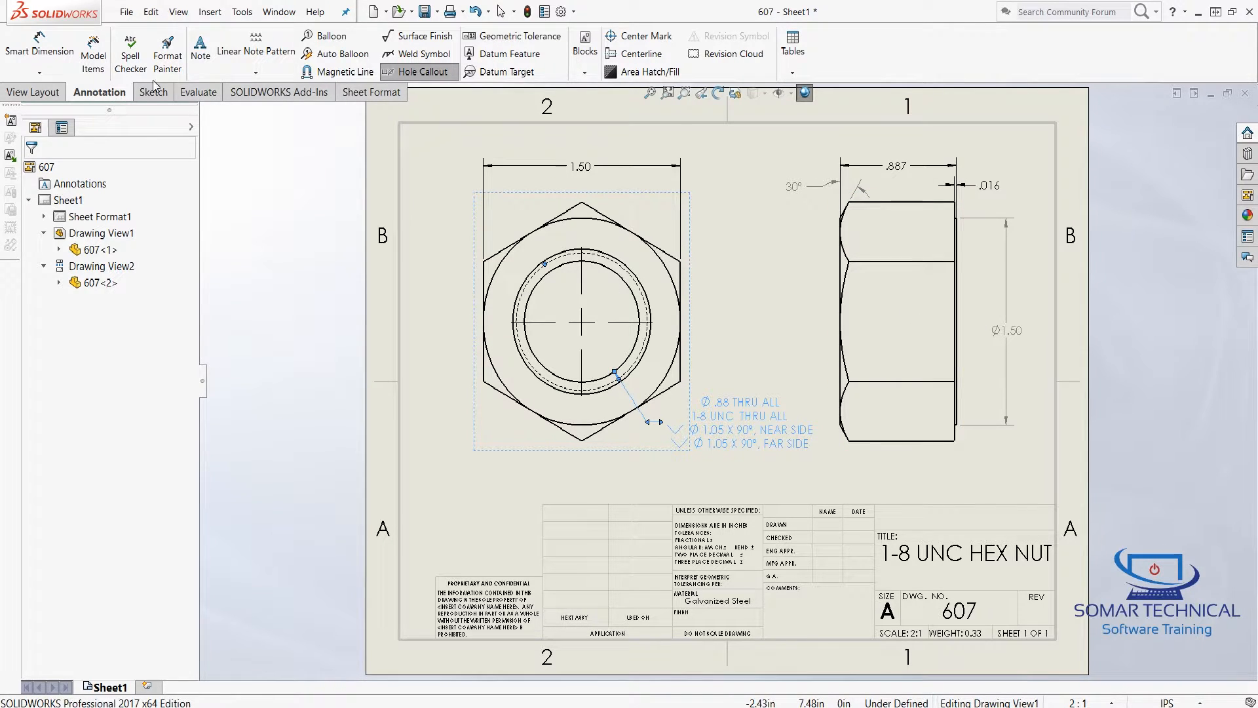
# Insert a horizontal centerline through the side view between the nut's top and bottom edges.
pyautogui.click(635, 57)
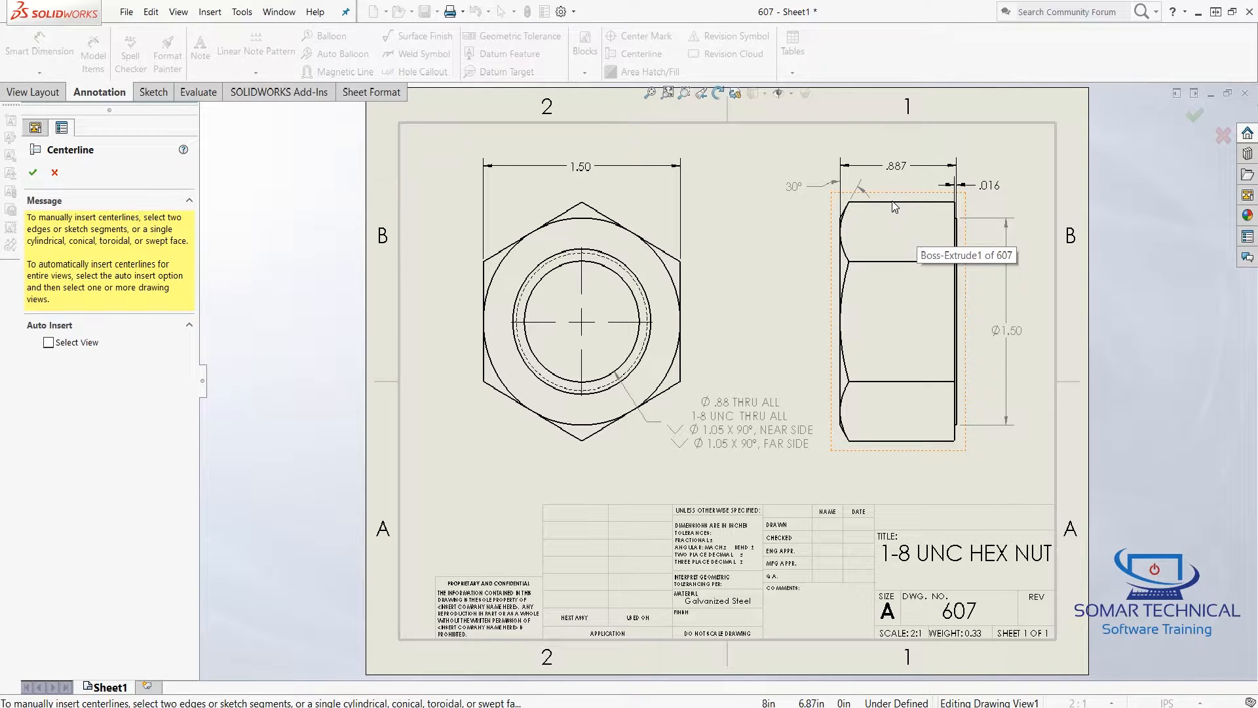
pyautogui.click(892, 203)
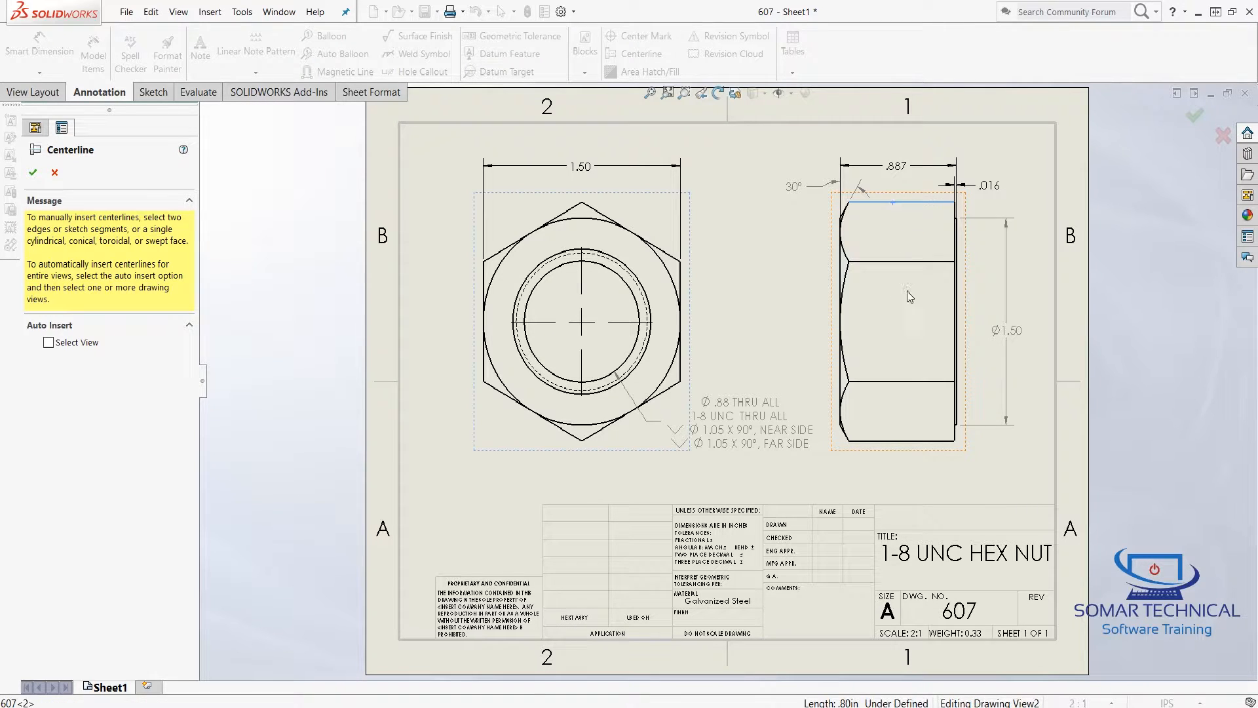
pyautogui.click(893, 441)
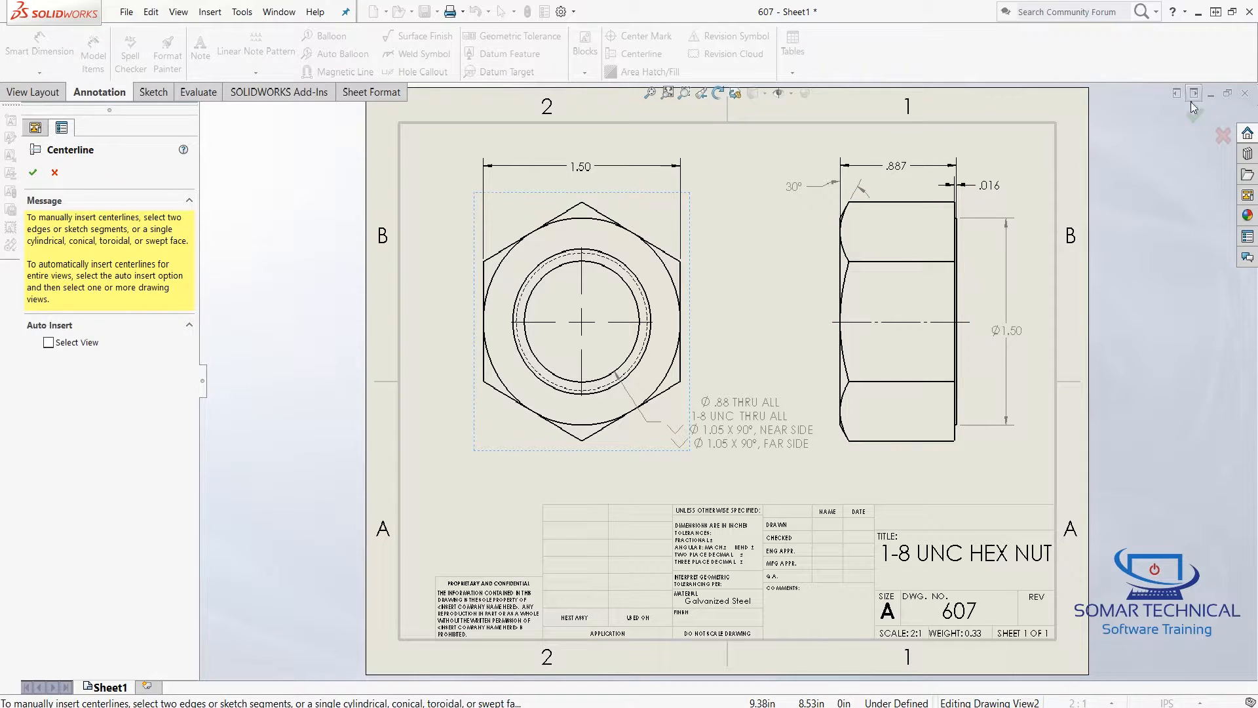
pyautogui.click(33, 173)
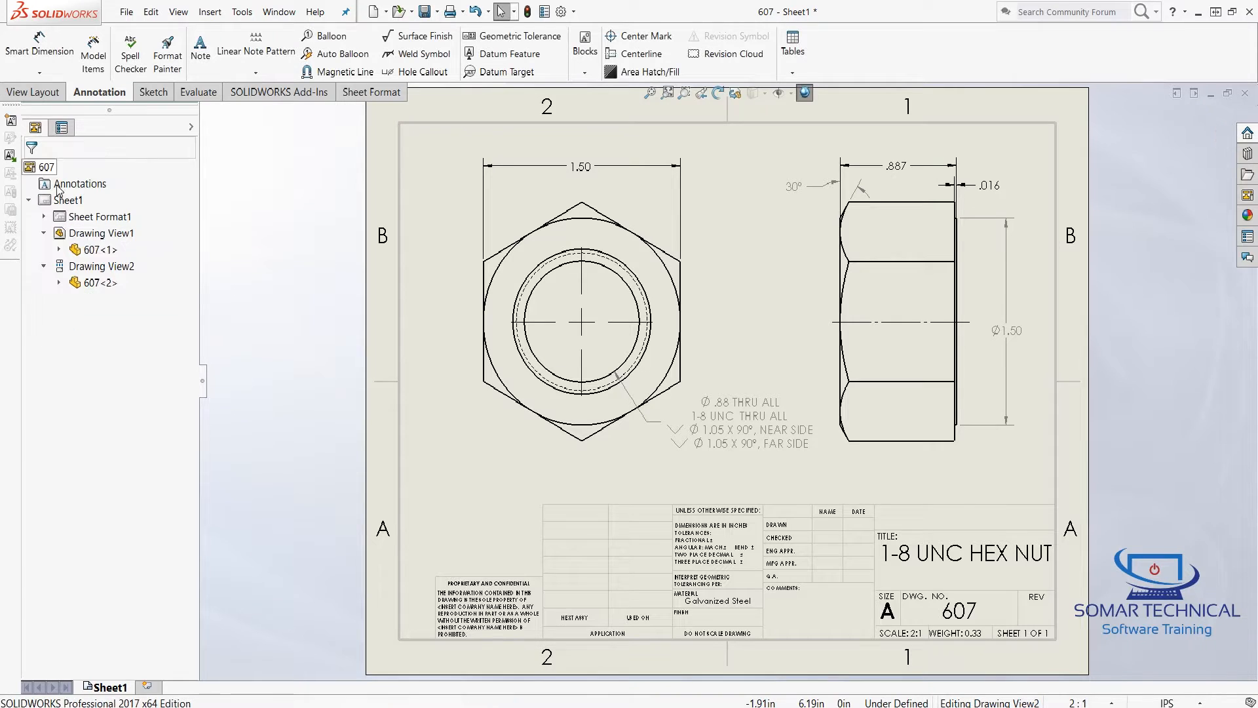
# Extend the hole's center mark lines vertically and horizontally to just beyond the hexagon's outline.
pyautogui.click(581, 282)
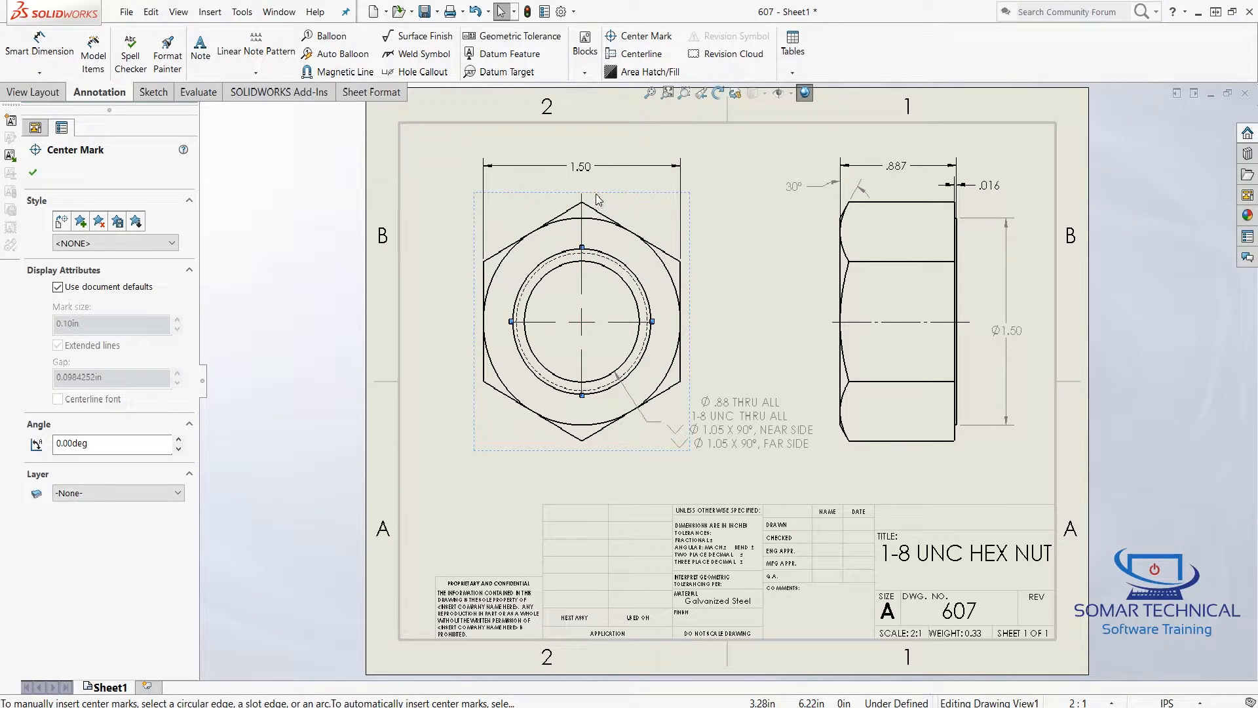
pyautogui.moveTo(596, 193); pyautogui.dragTo(595, 193)
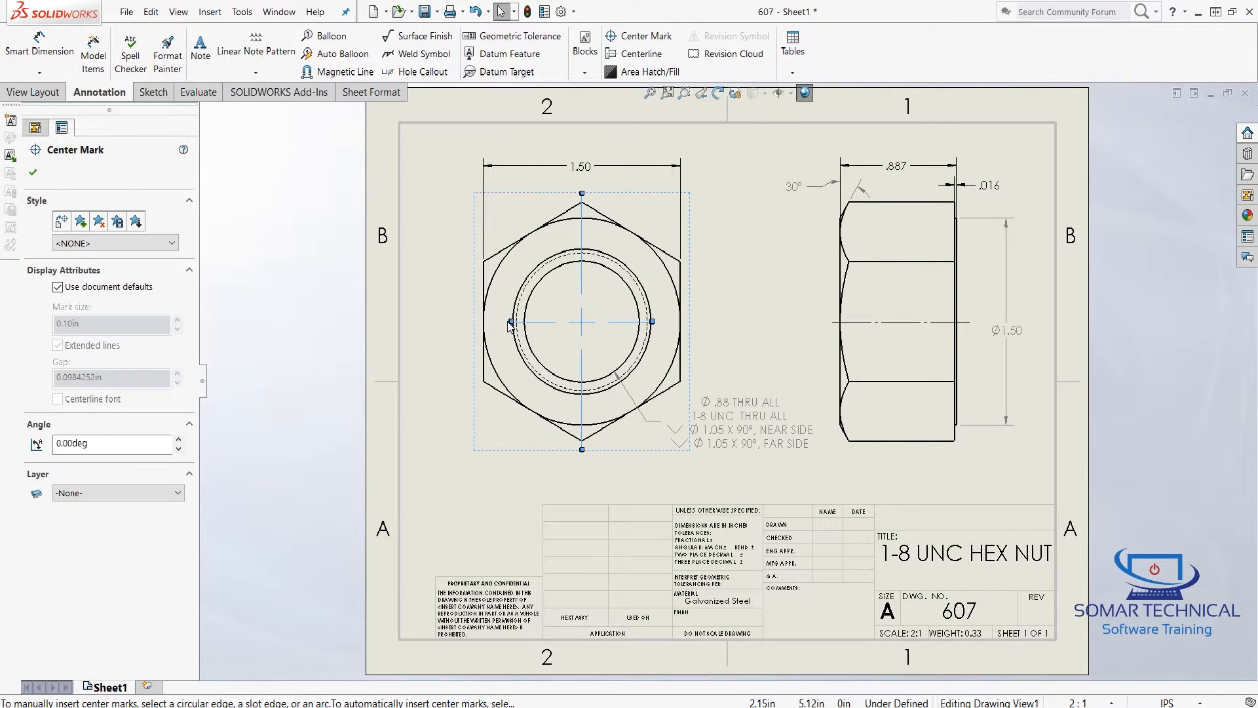
pyautogui.click(479, 336)
pyautogui.click(538, 322)
pyautogui.moveTo(510, 325); pyautogui.dragTo(475, 322)
pyautogui.moveTo(653, 322); pyautogui.dragTo(695, 322)
pyautogui.click(763, 272)
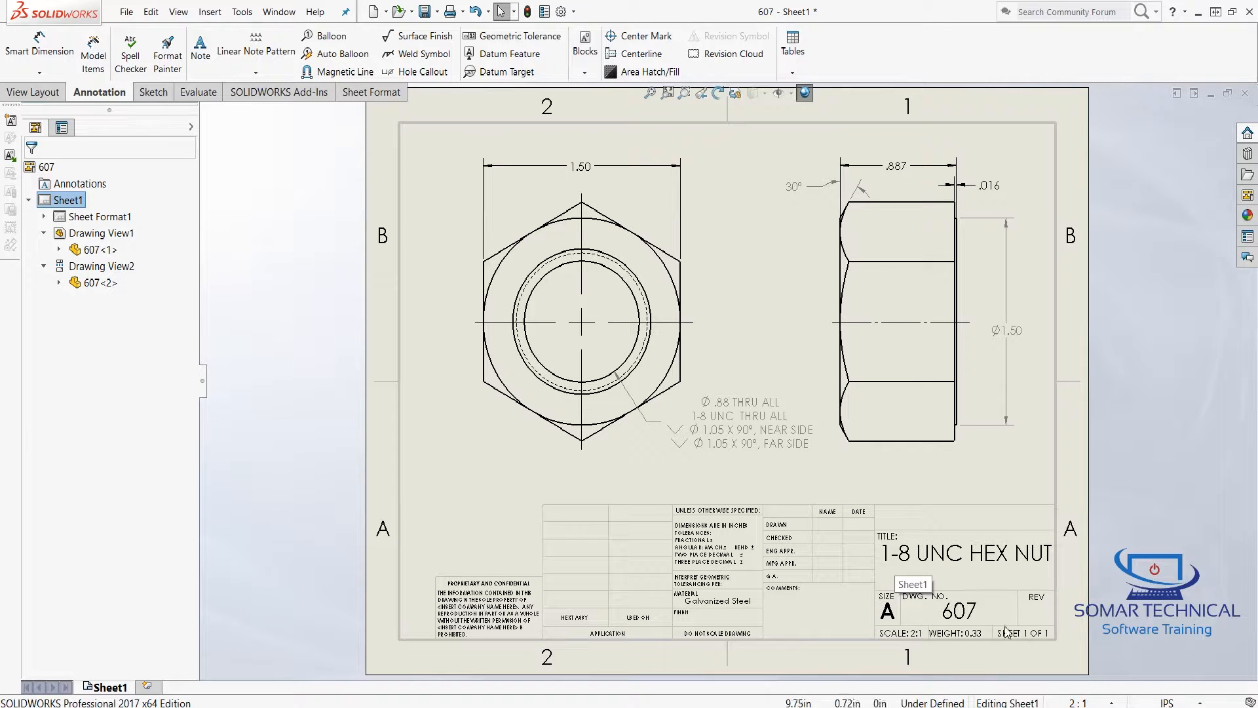
# Examine the title block's material, finish, title, drawing number, scale and weight fields, then review the whole sheet.
pyautogui.scroll(-5, 734, 612)
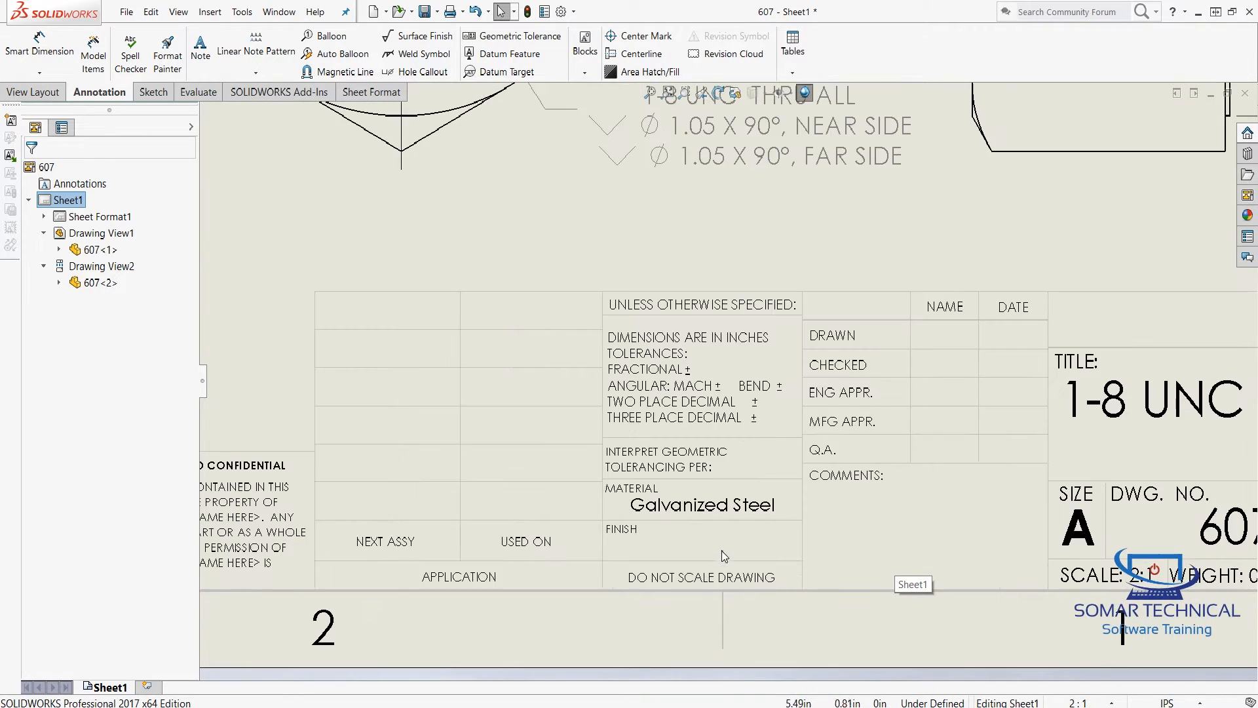
pyautogui.scroll(-2, 711, 512)
pyautogui.scroll(3, 742, 514)
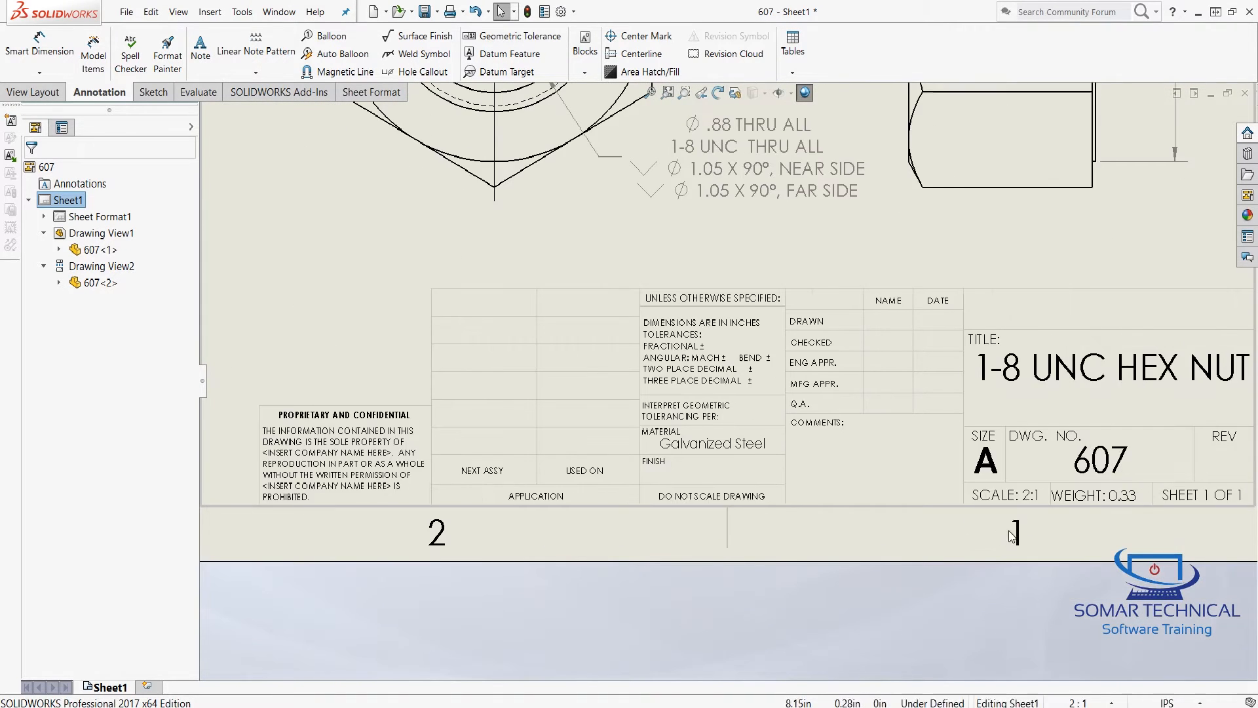
pyautogui.scroll(-3, 1056, 486)
pyautogui.scroll(-1, 1036, 462)
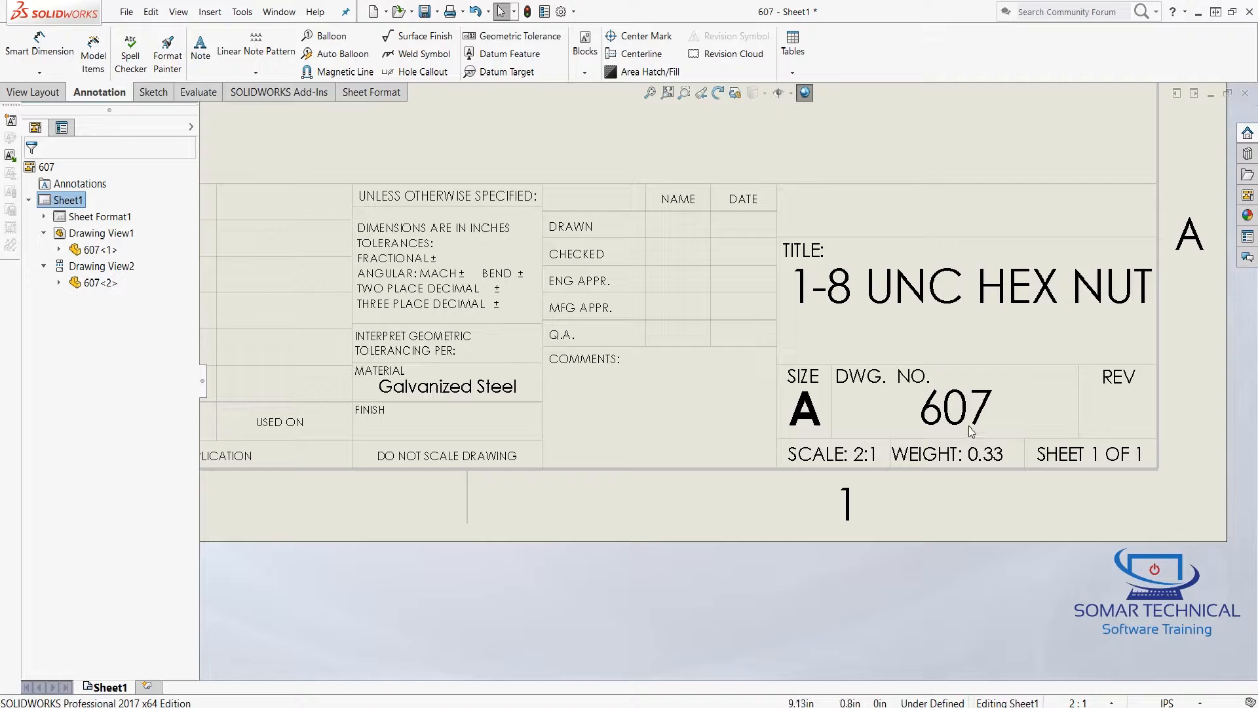
pyautogui.scroll(4, 969, 425)
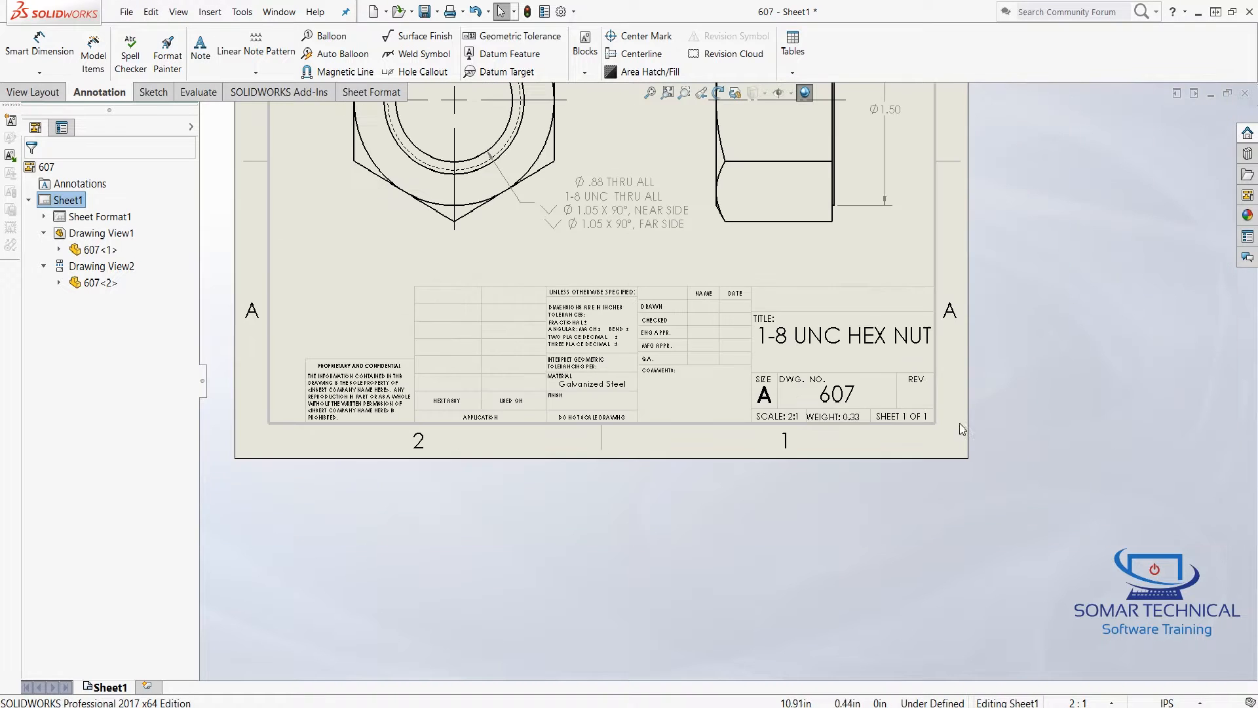
pyautogui.click(650, 94)
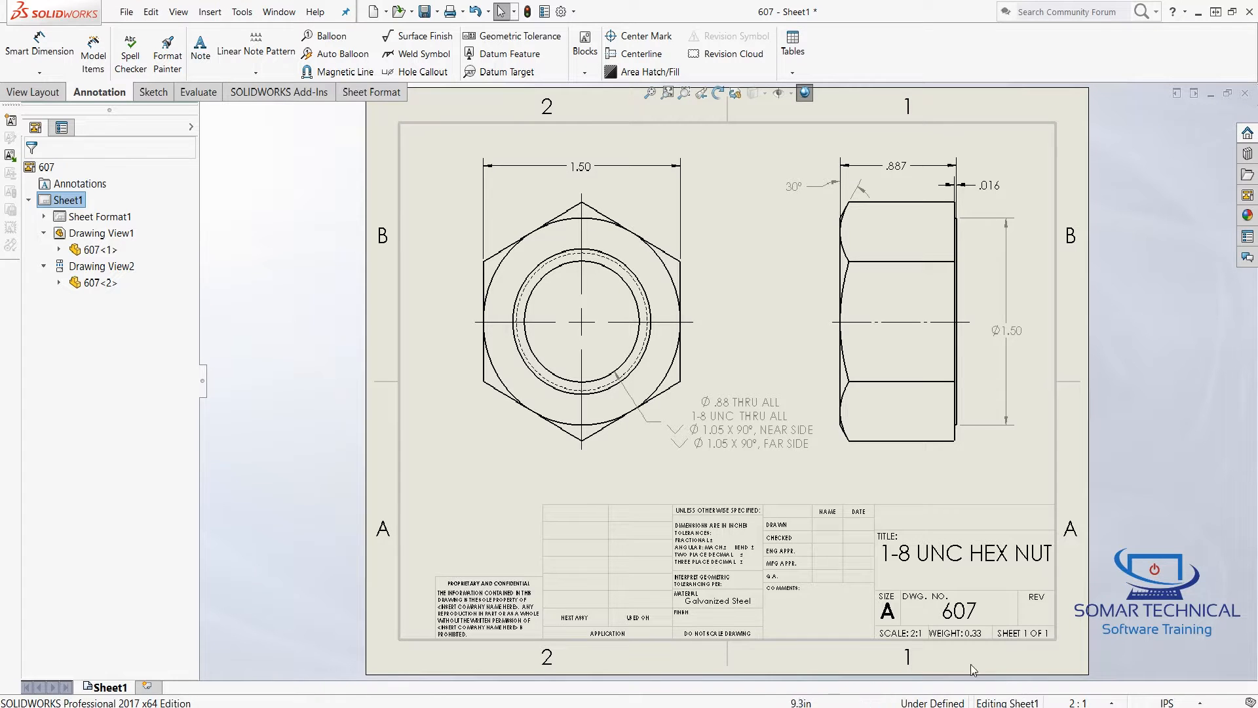
pyautogui.scroll(-3, 916, 652)
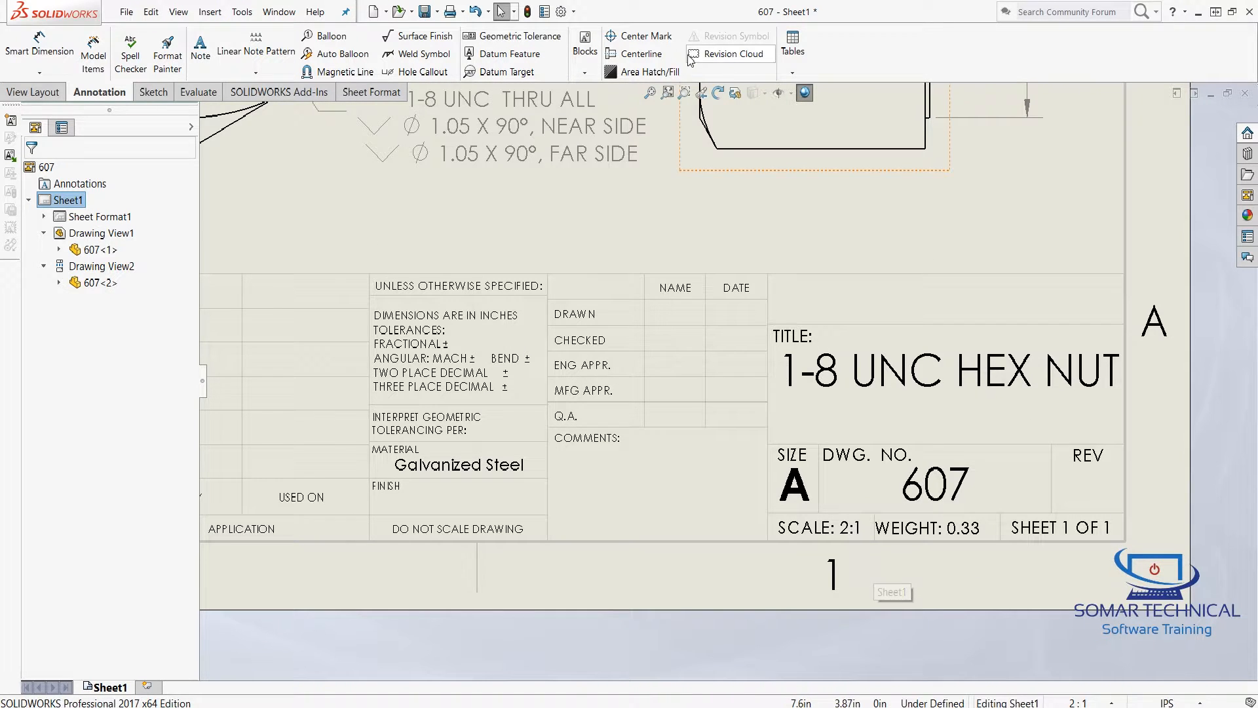
pyautogui.click(649, 92)
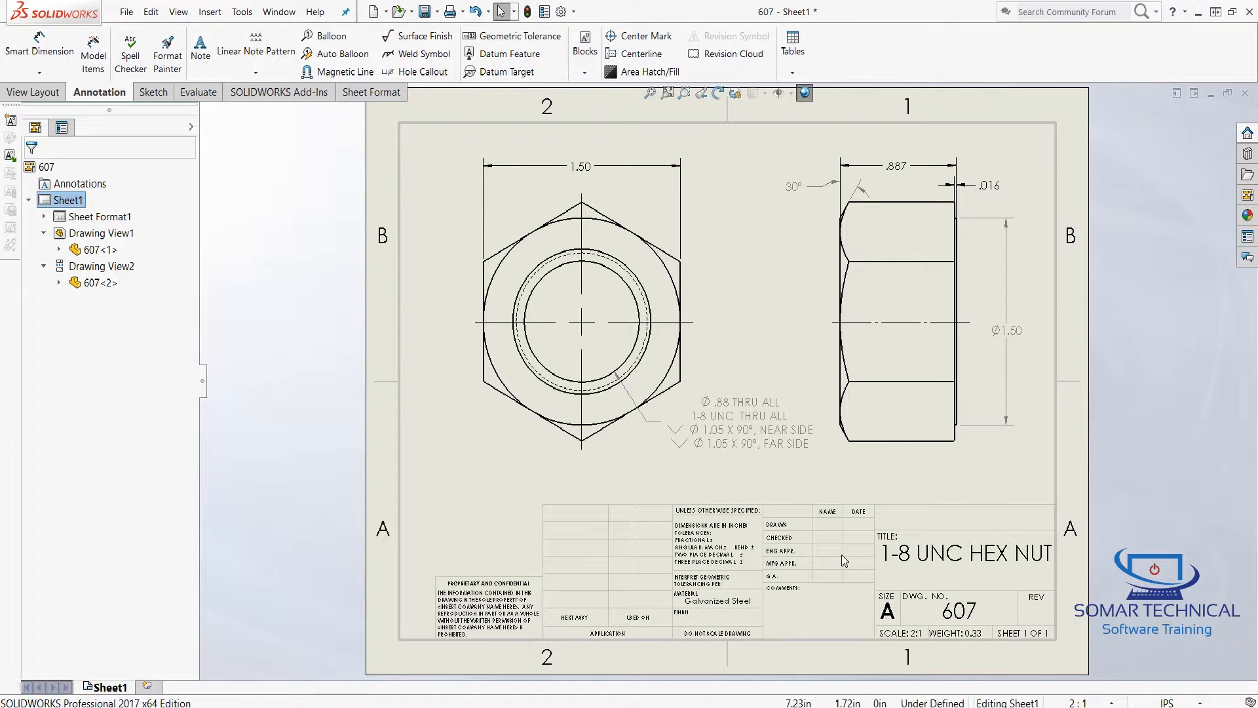
# Add a DrawnBy custom property of type Text to the drawing's file properties with the value NAME.
pyautogui.scroll(-1, 933, 608)
pyautogui.scroll(-5, 1009, 598)
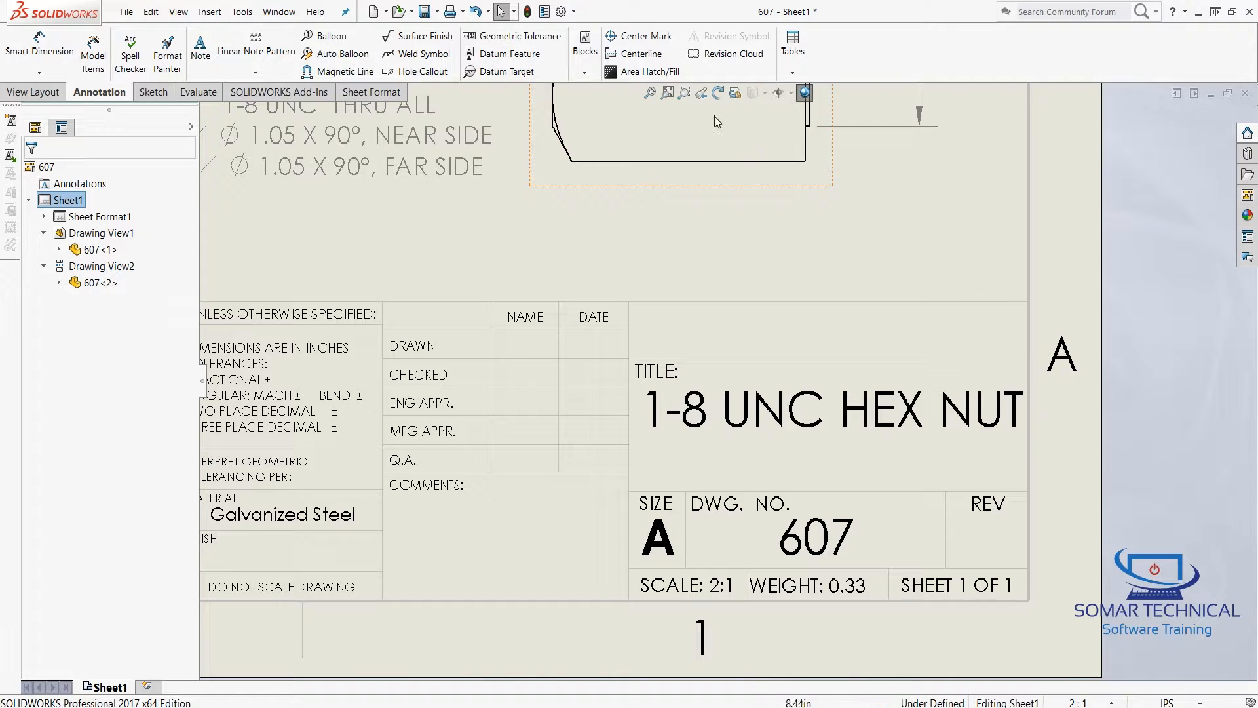
pyautogui.click(546, 12)
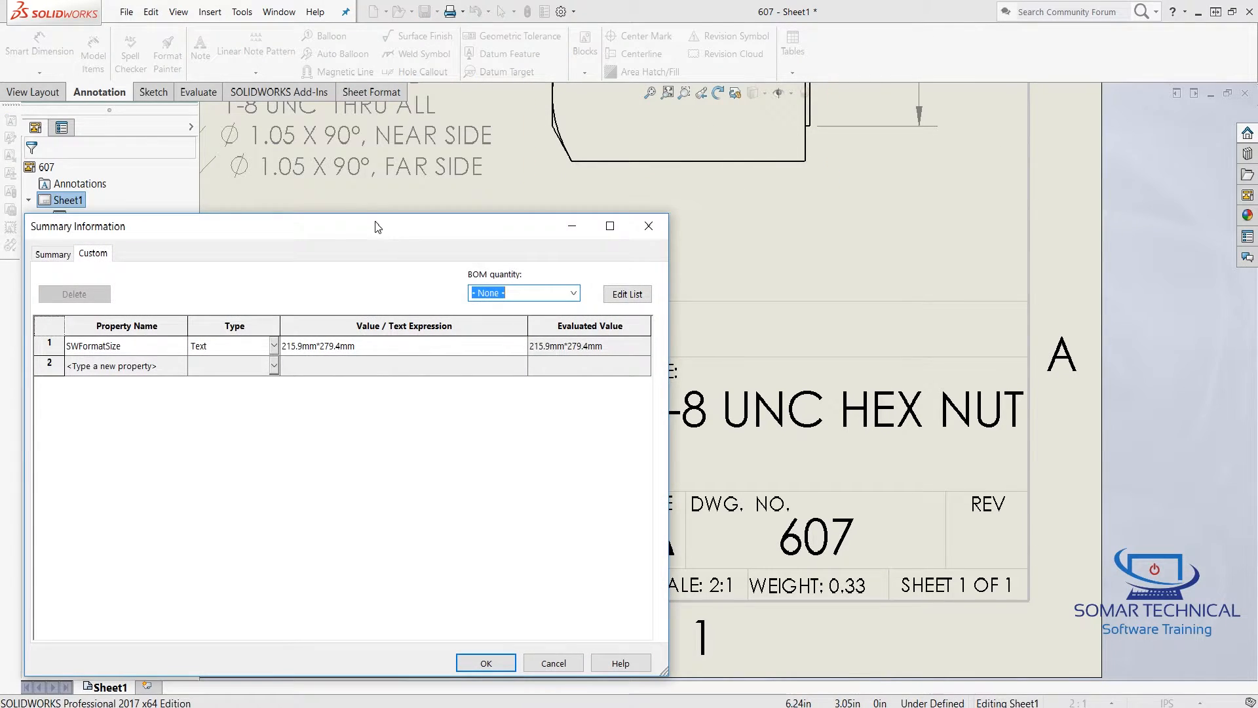
pyautogui.moveTo(382, 223); pyautogui.dragTo(804, 175)
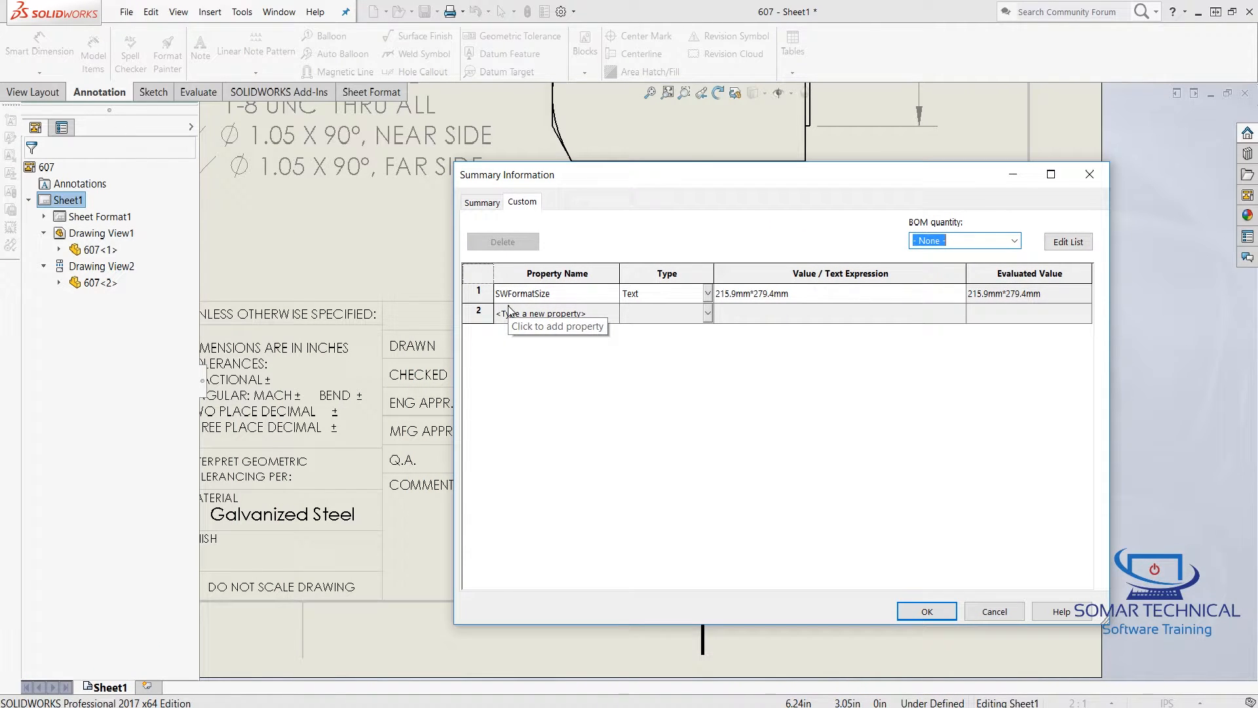
pyautogui.click(612, 317)
pyautogui.click(613, 313)
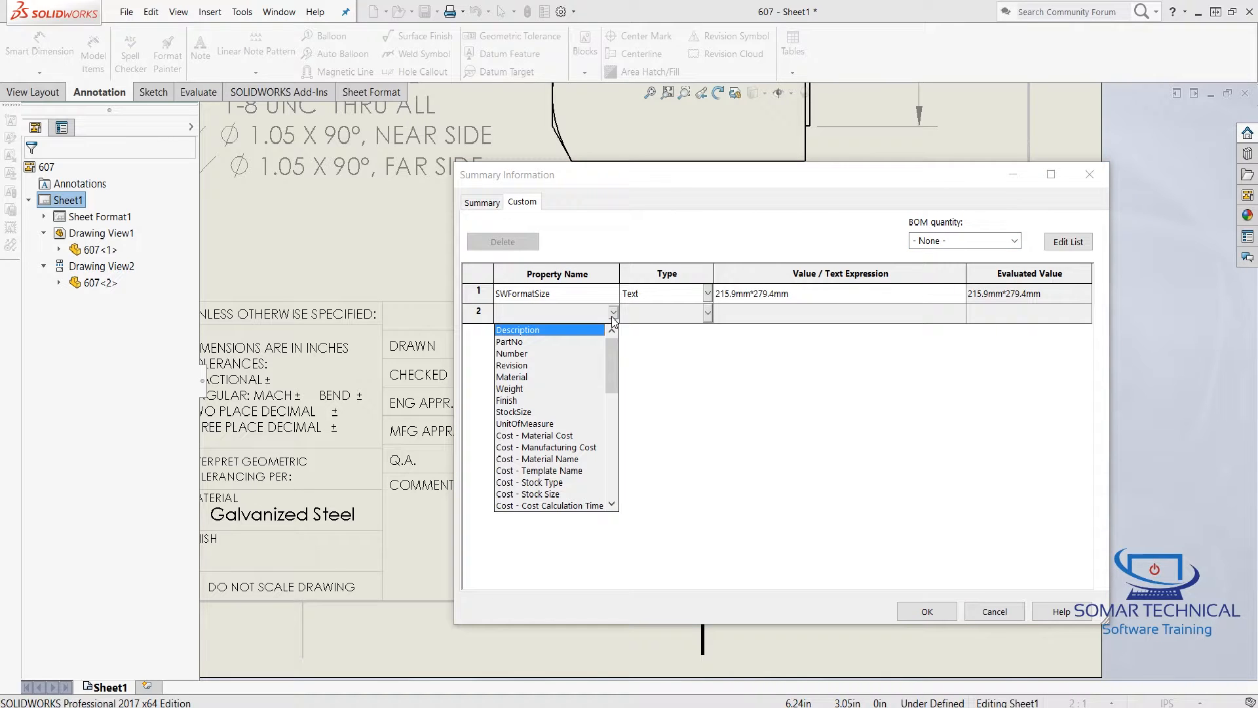
pyautogui.moveTo(613, 372); pyautogui.dragTo(614, 409)
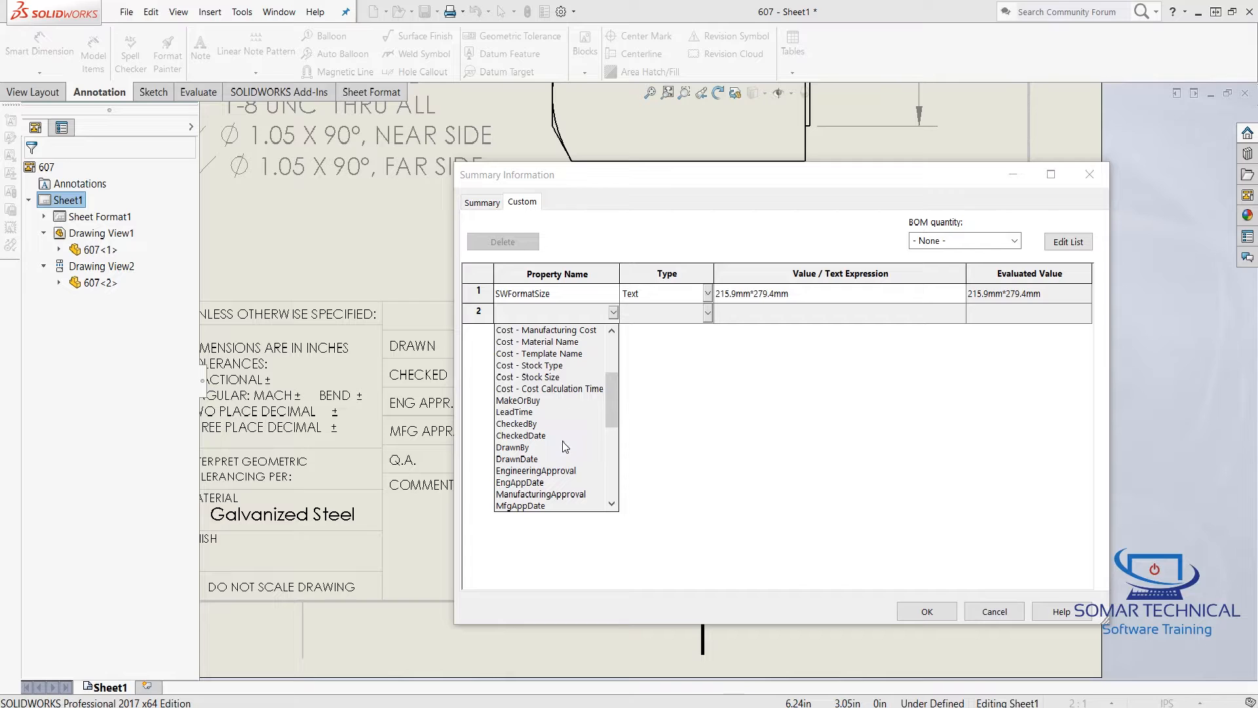
pyautogui.click(518, 447)
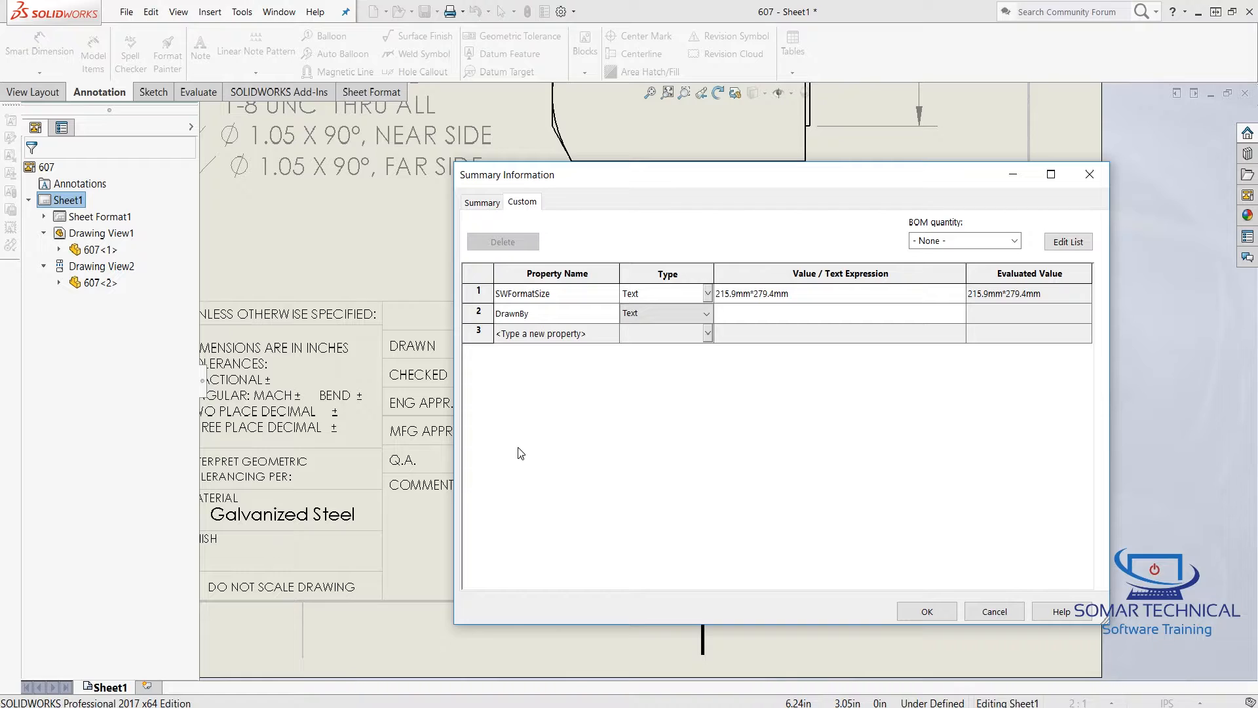
pyautogui.click(743, 309)
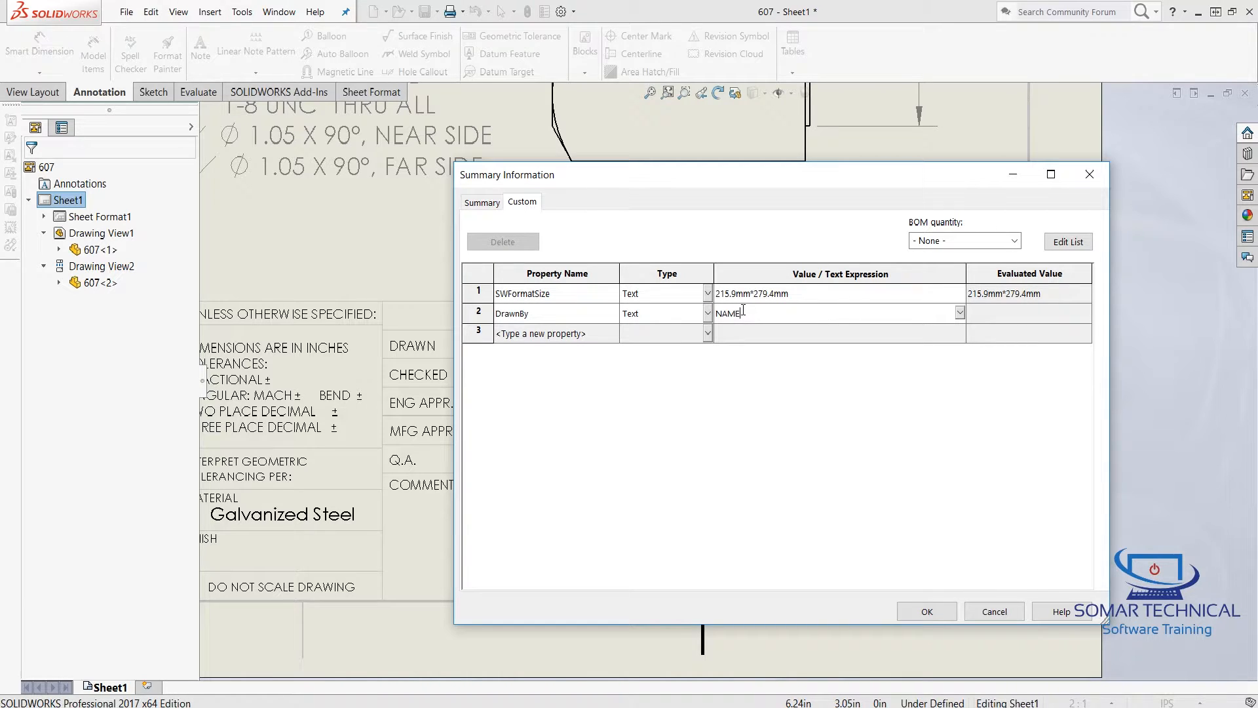
pyautogui.press('Return')
# Add a DrawnDate custom property, set its type to Date and enter the value 1/30/2017.
pyautogui.click(616, 336)
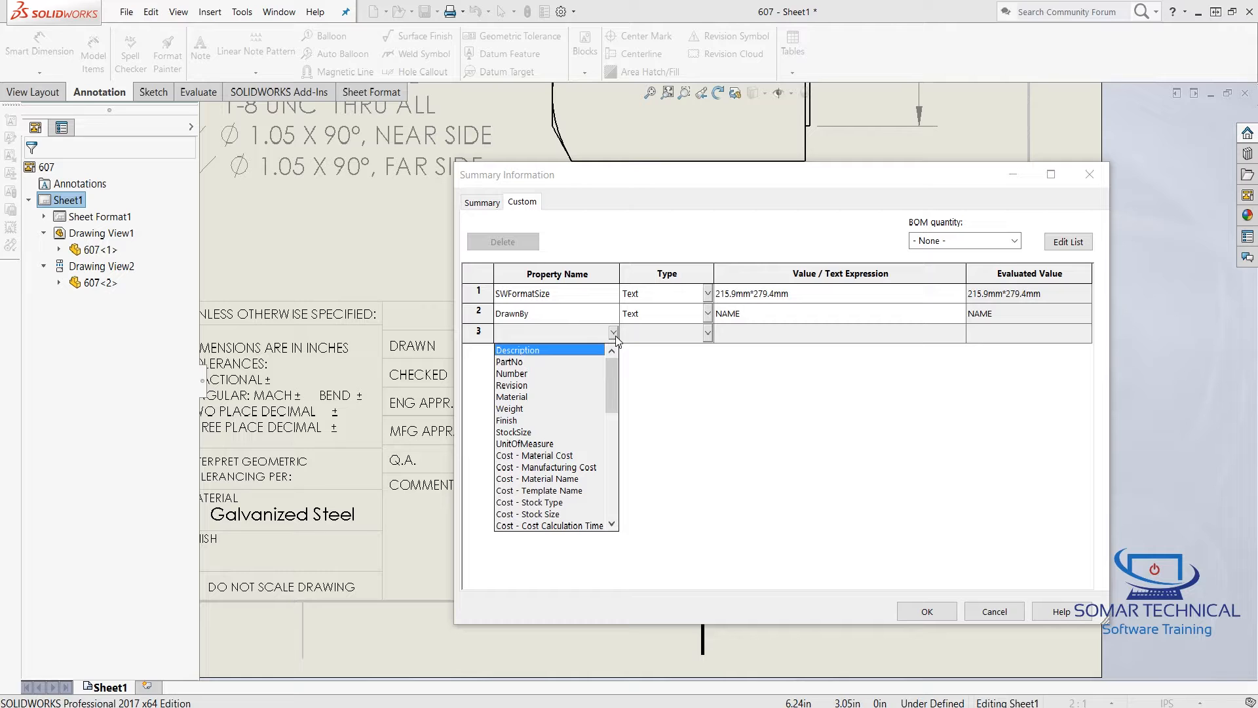
pyautogui.moveTo(614, 370); pyautogui.dragTo(588, 422)
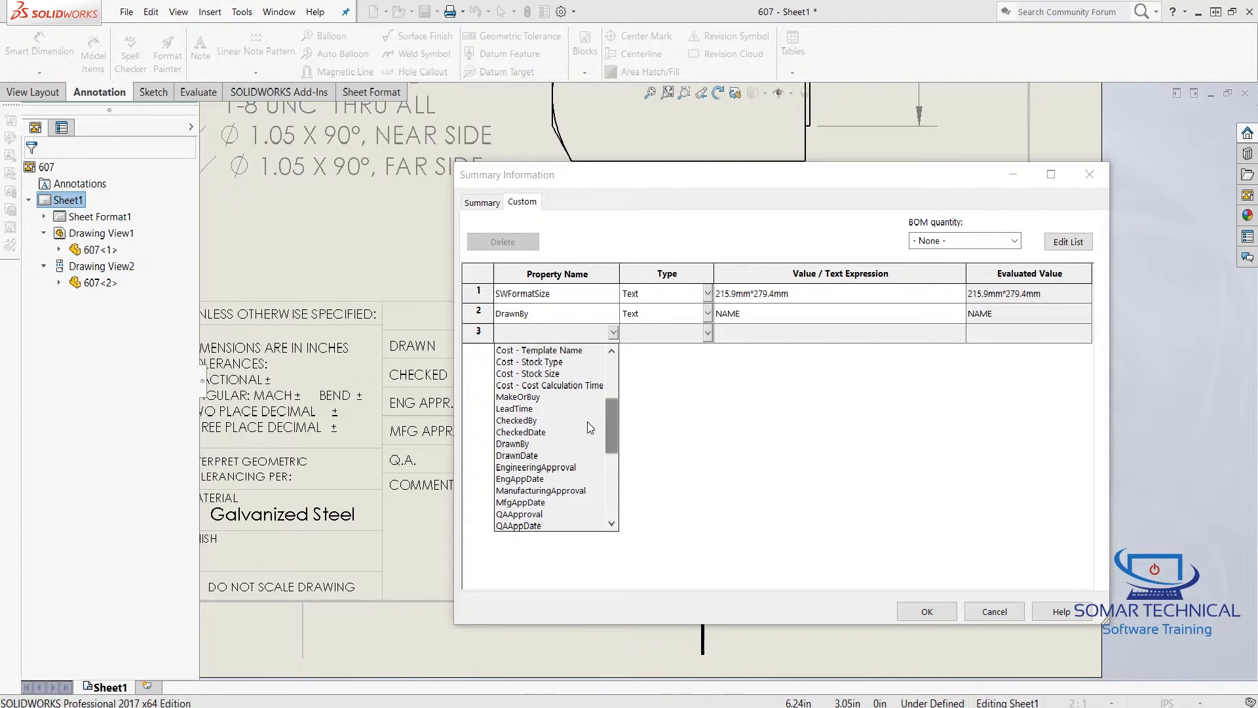
pyautogui.click(524, 459)
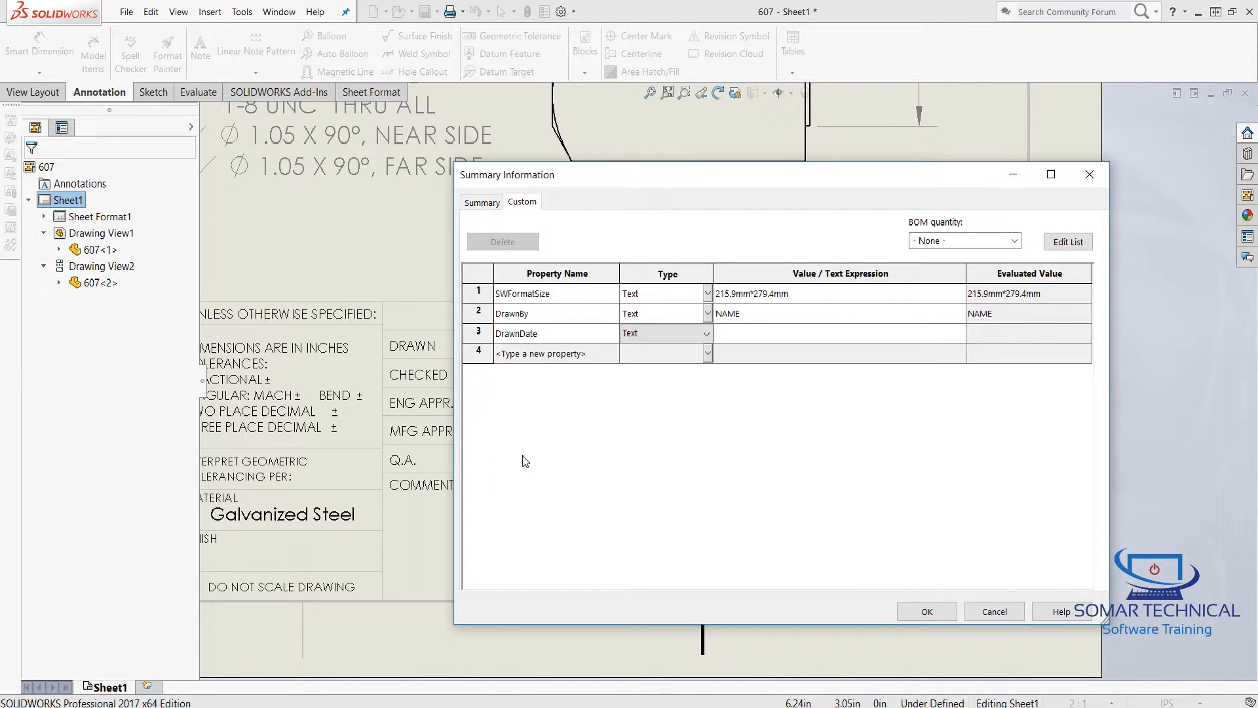
pyautogui.click(682, 336)
pyautogui.click(706, 334)
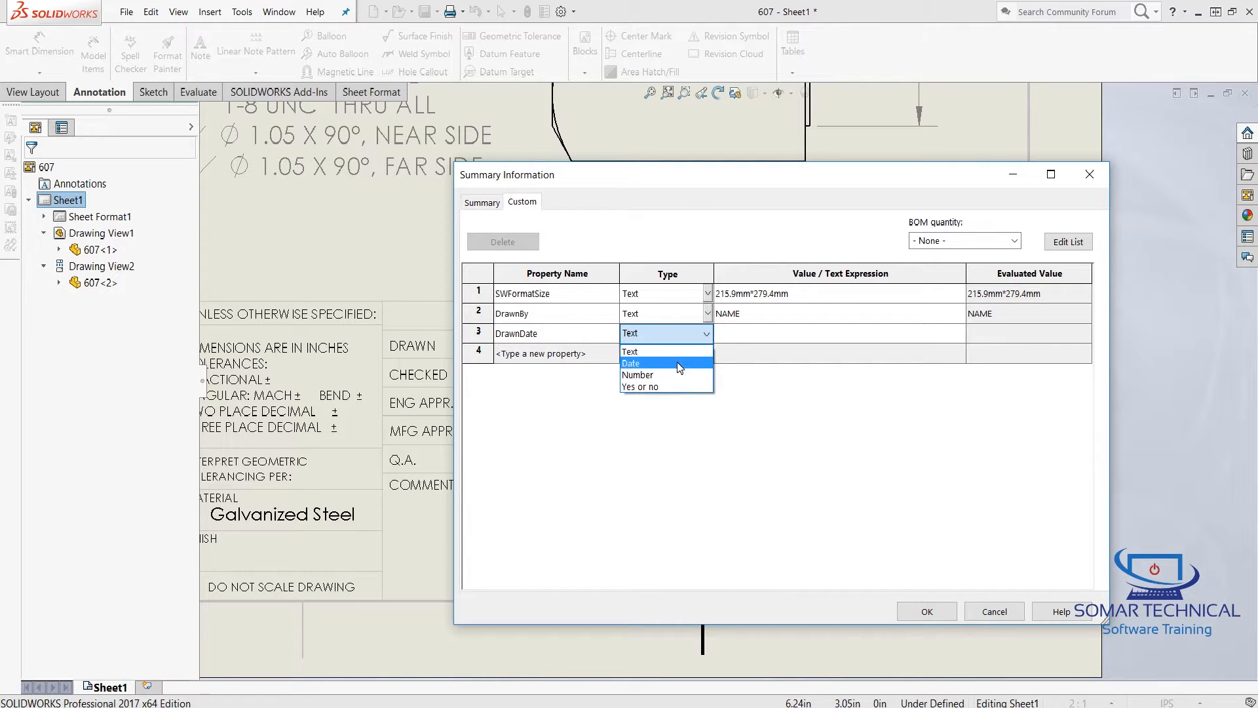
pyautogui.click(678, 362)
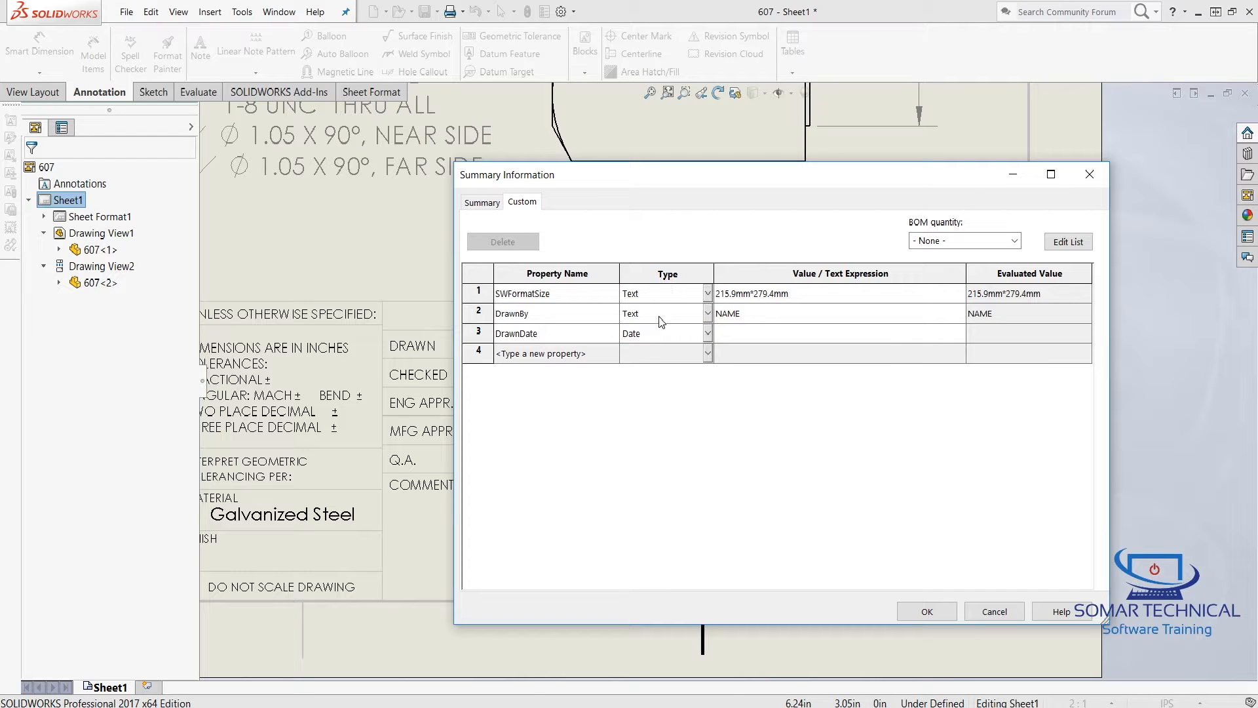
pyautogui.click(741, 334)
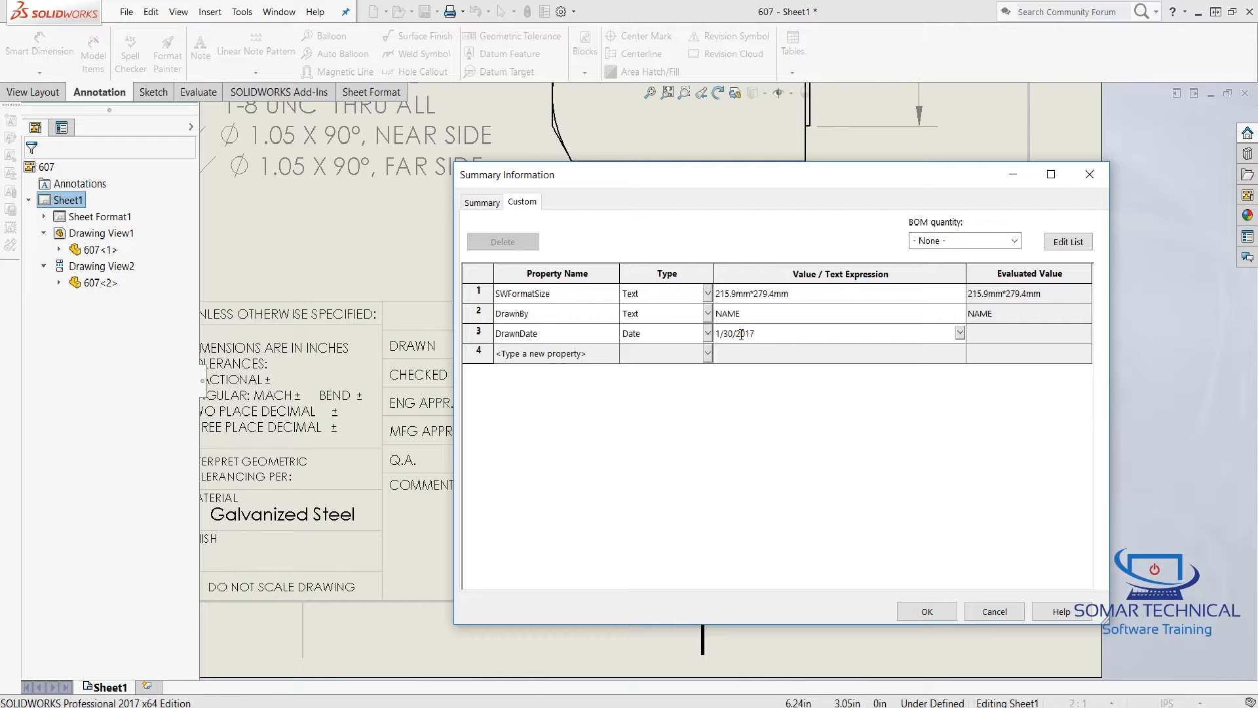
pyautogui.press('Return')
# Add a Revision custom property with the value 1 and apply the file properties to the title block.
pyautogui.click(613, 354)
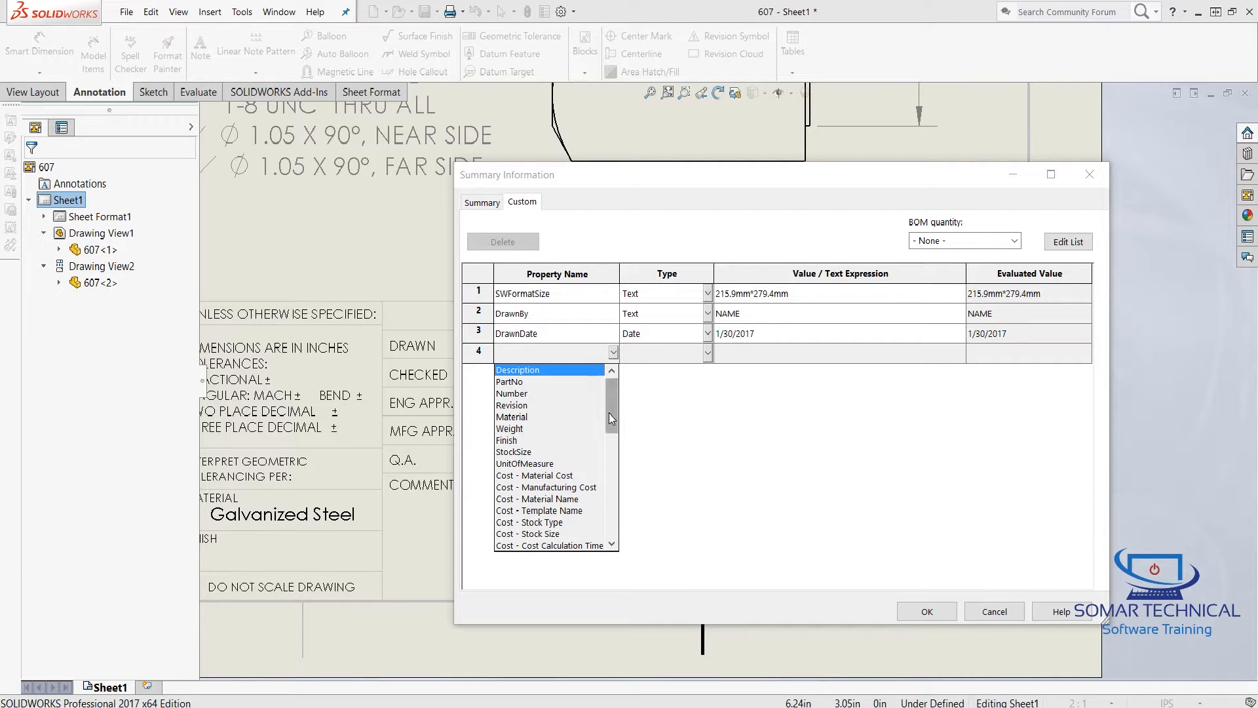
pyautogui.moveTo(608, 412)
pyautogui.mouseDown()
pyautogui.moveTo(621, 482)
pyautogui.moveTo(614, 406)
pyautogui.mouseUp()
pyautogui.click(521, 406)
pyautogui.click(747, 356)
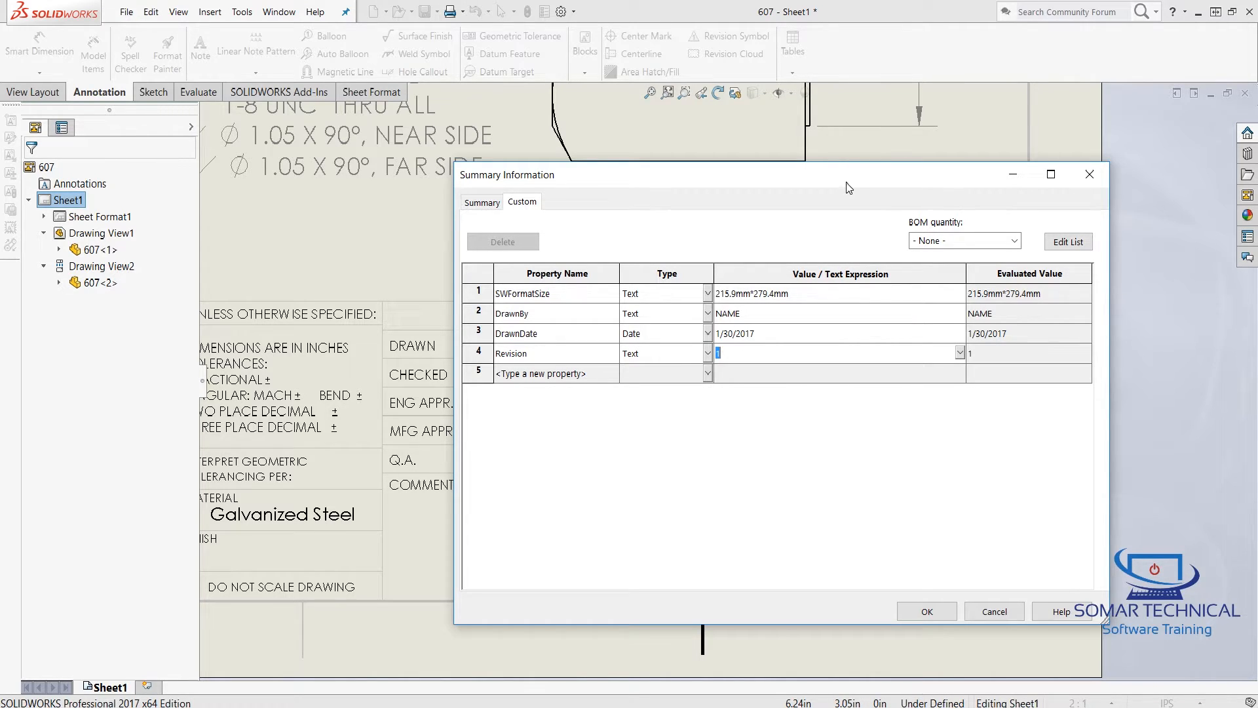
pyautogui.moveTo(849, 188); pyautogui.dragTo(792, 454)
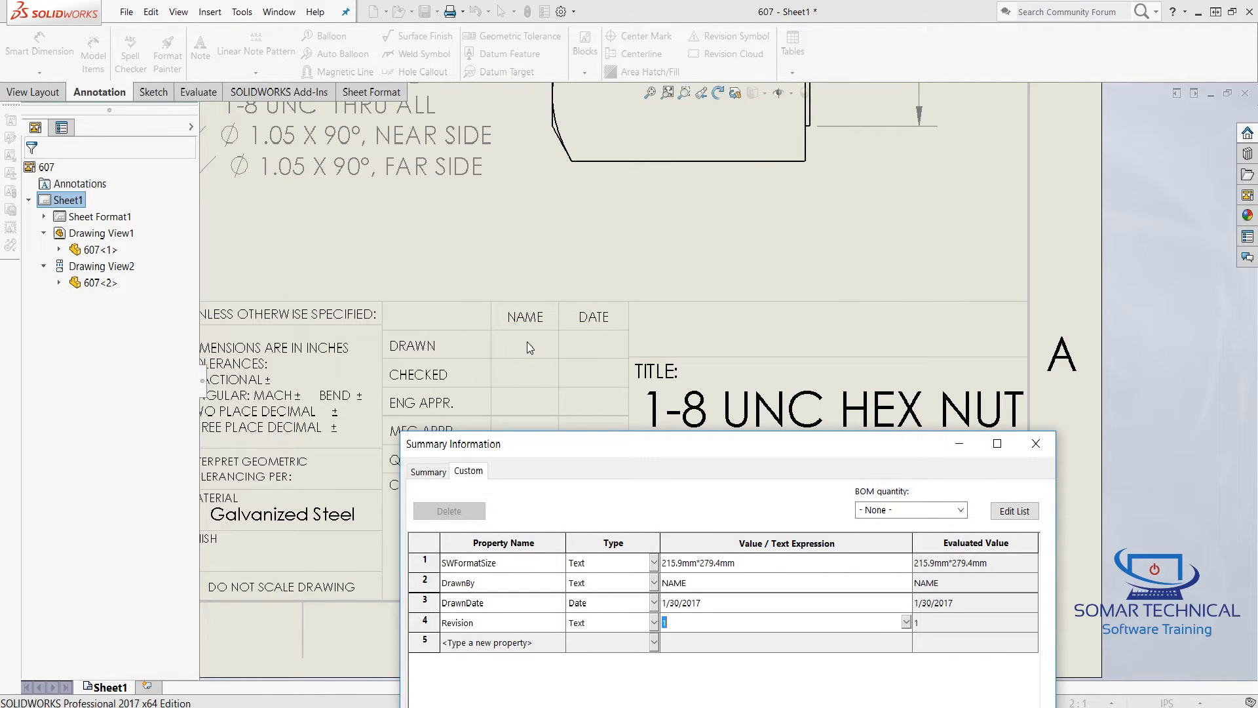
pyautogui.moveTo(681, 436); pyautogui.dragTo(438, 111)
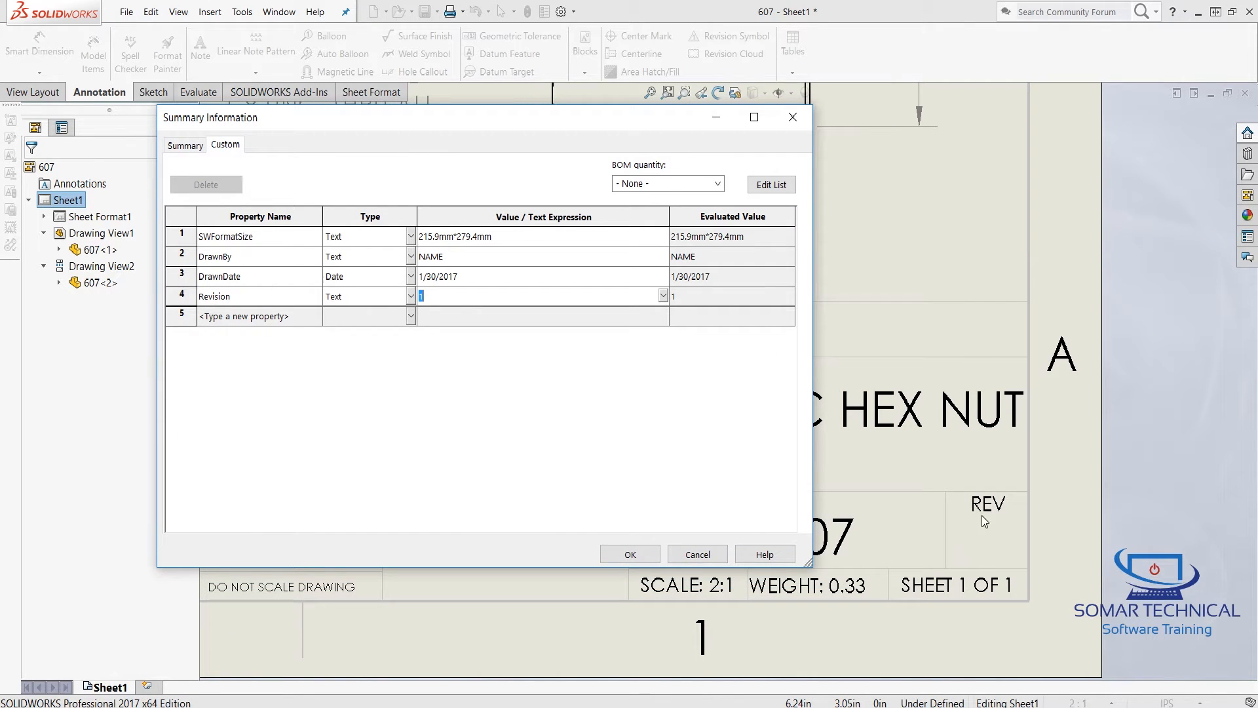
pyautogui.click(630, 555)
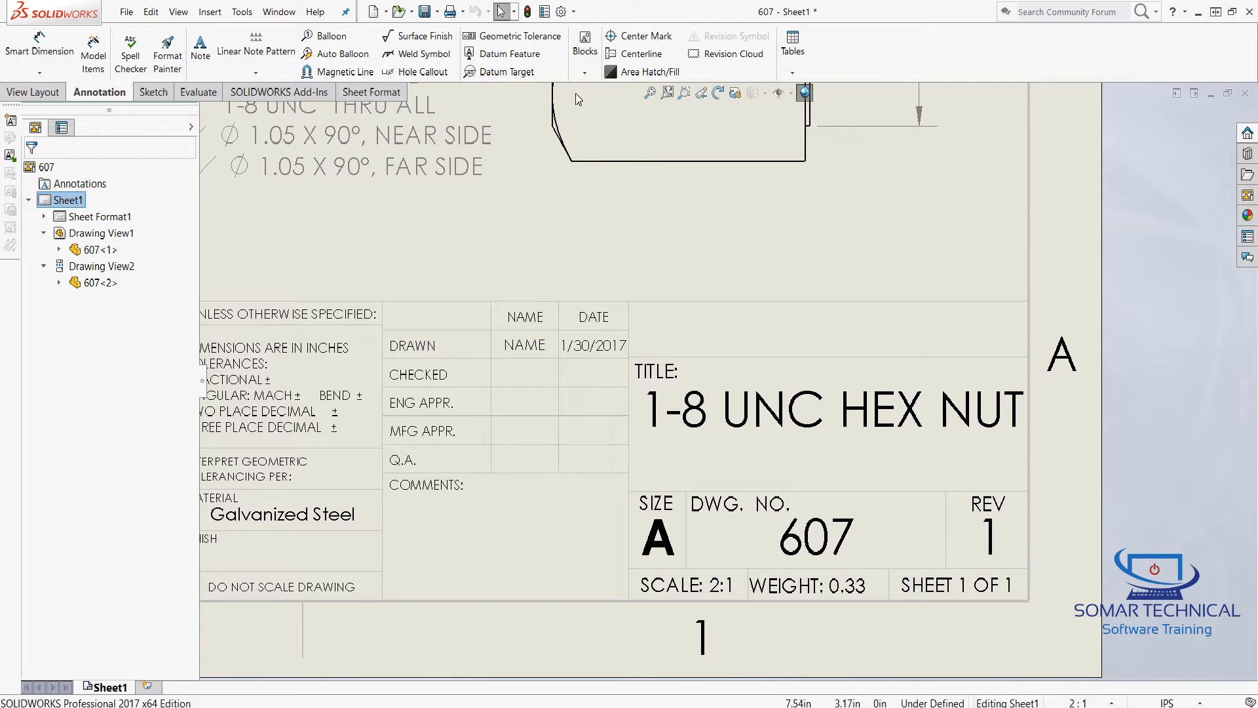
# Reopen the drawing's file properties, compare them with the title block's approval fields, and close them.
pyautogui.click(545, 12)
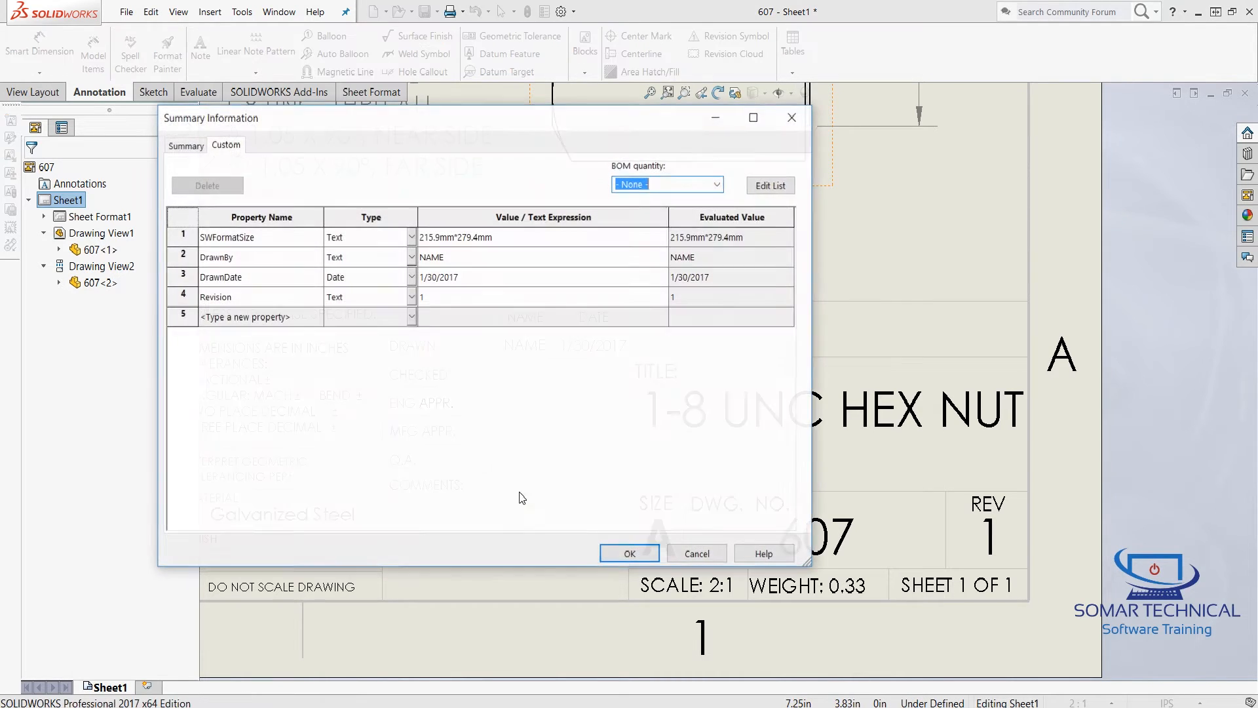
pyautogui.moveTo(604, 124); pyautogui.dragTo(1142, 490)
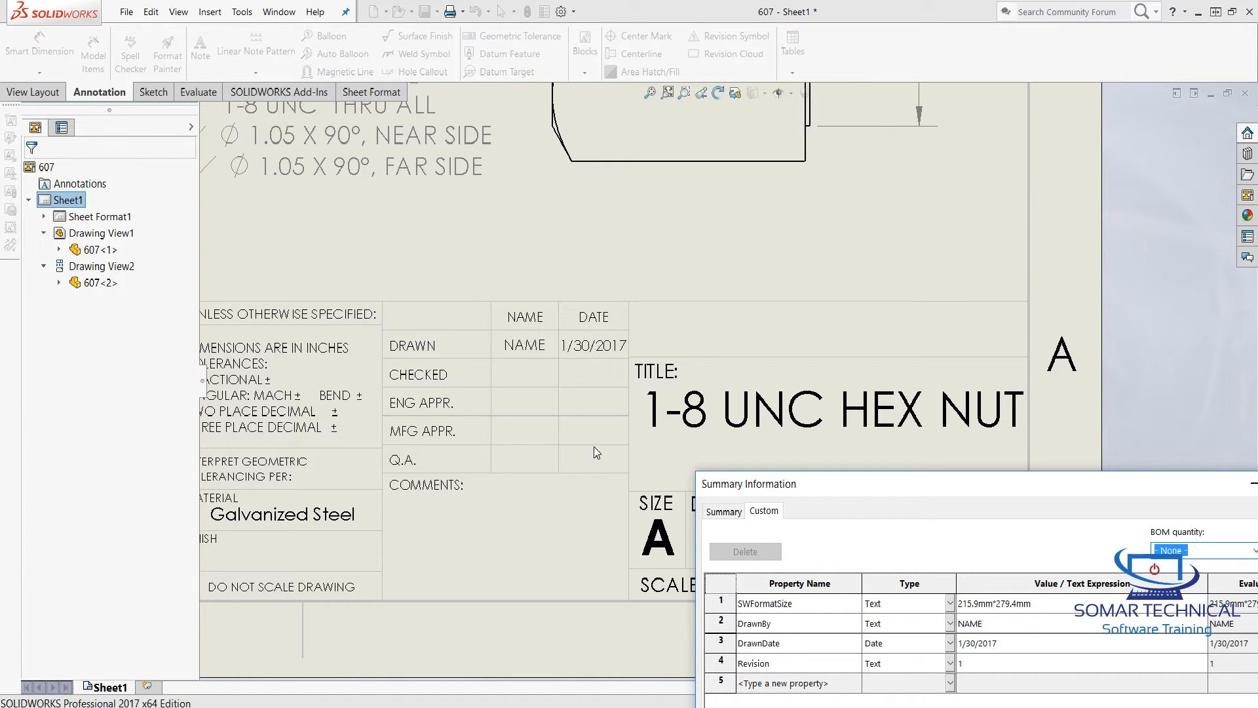
pyautogui.moveTo(988, 489); pyautogui.dragTo(836, 107)
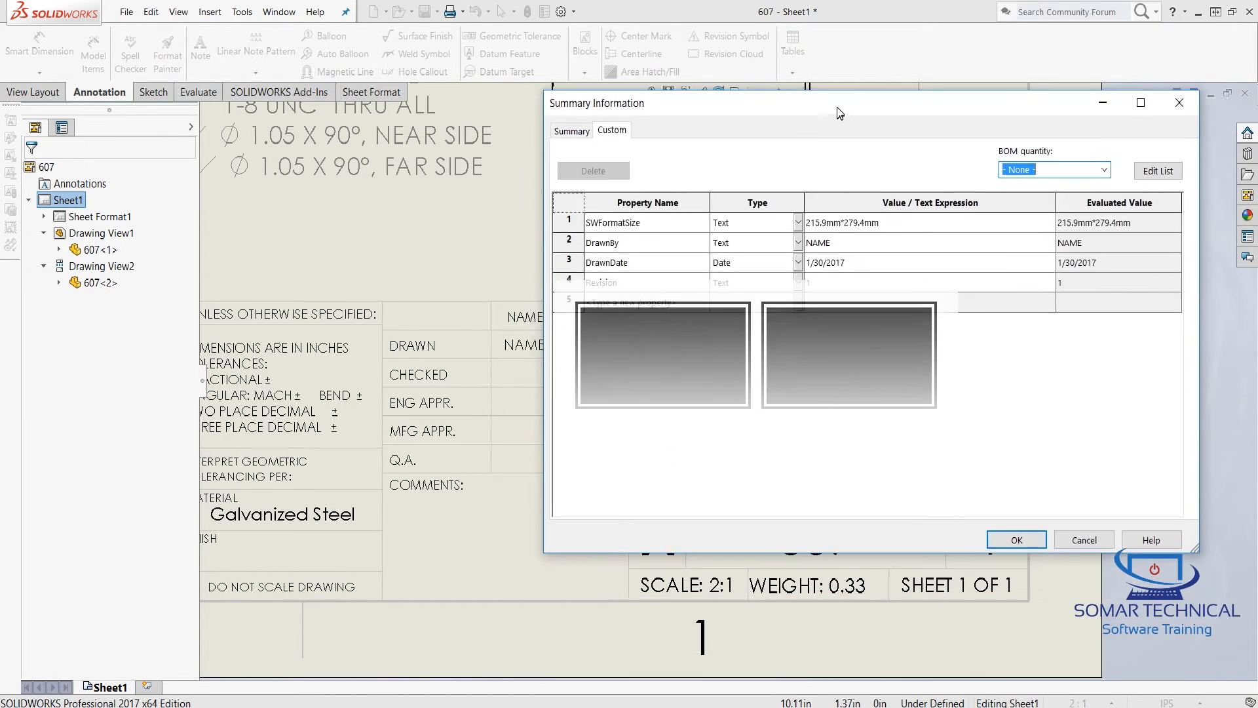
pyautogui.click(1017, 539)
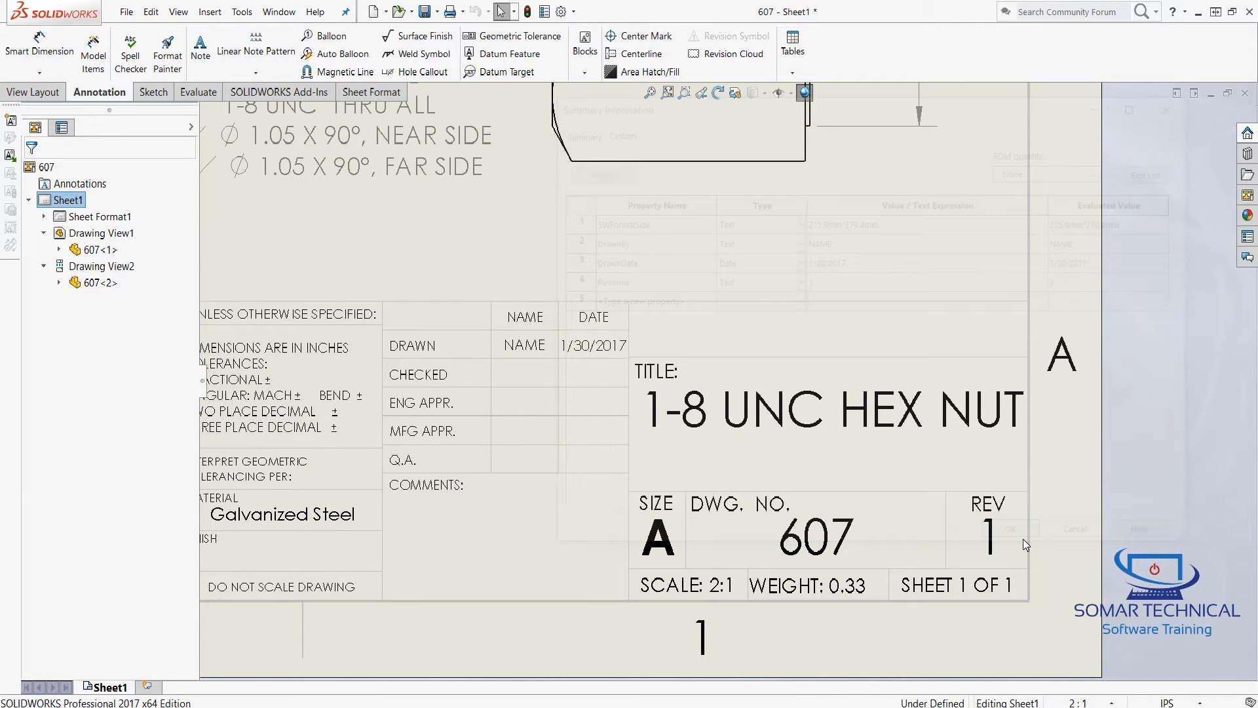
# Shorten both extension lines of the .887 dimension so they end just above the side view's outer edges.
pyautogui.click(653, 98)
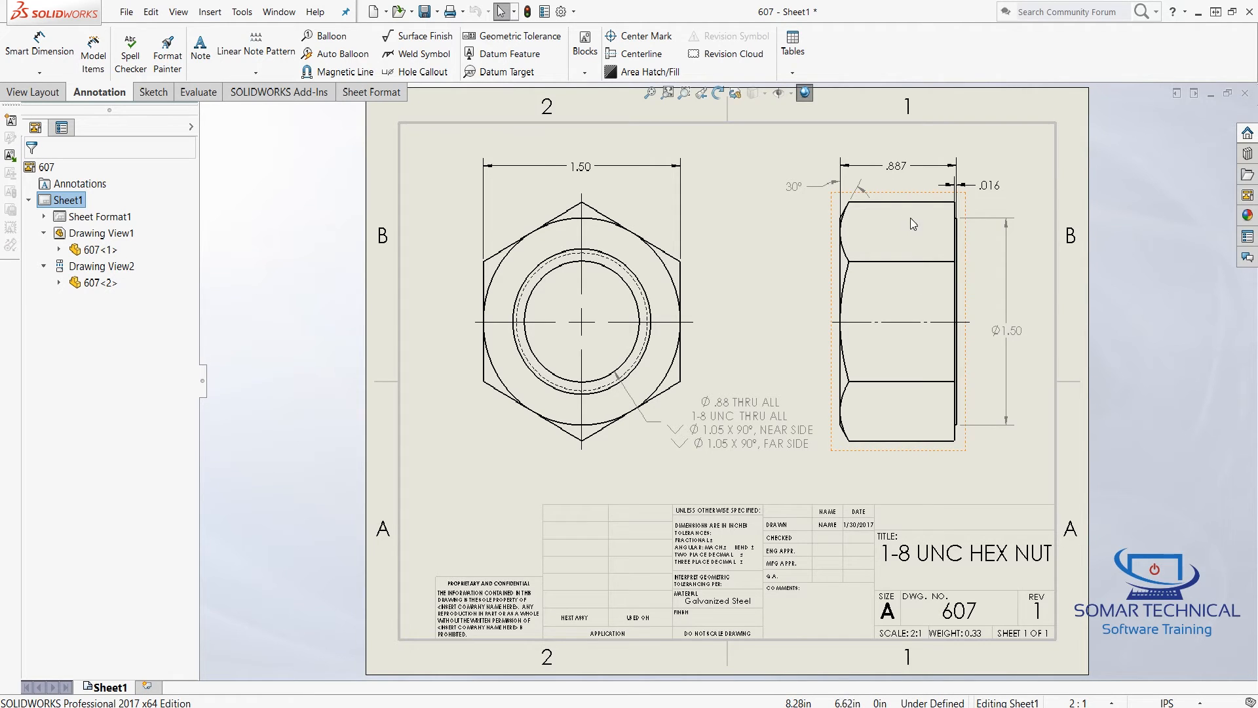
pyautogui.scroll(-5, 912, 223)
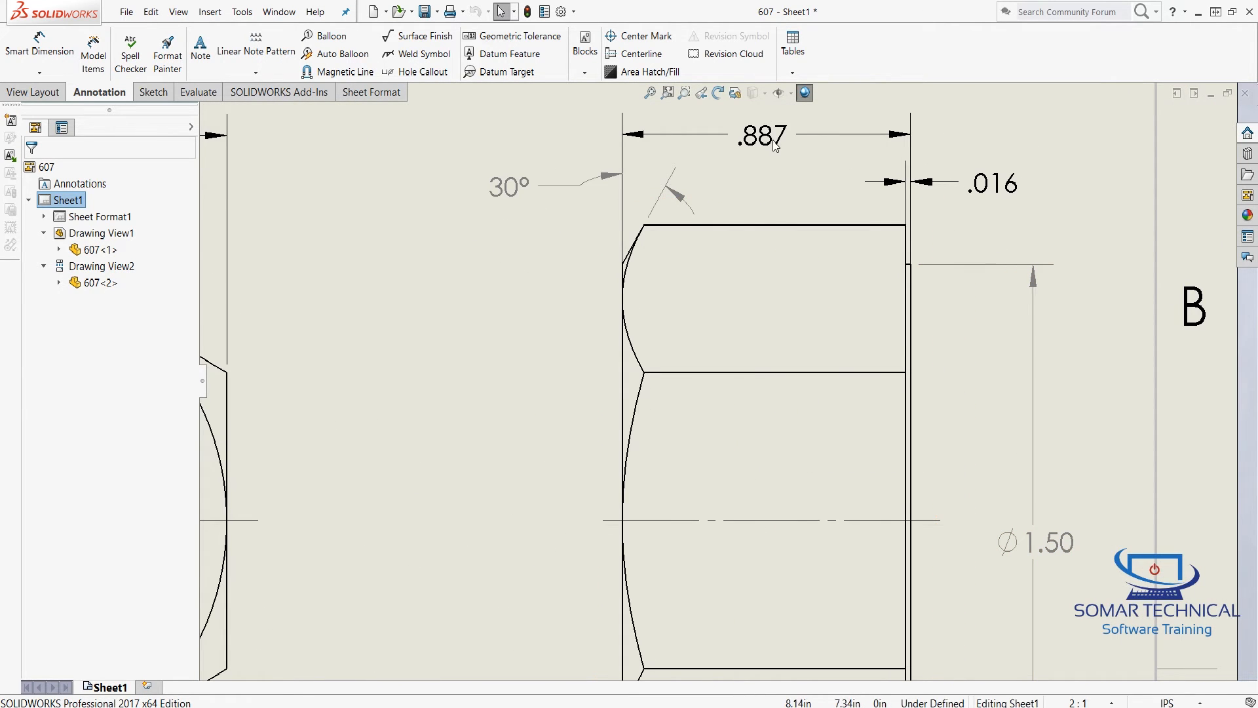
pyautogui.click(764, 137)
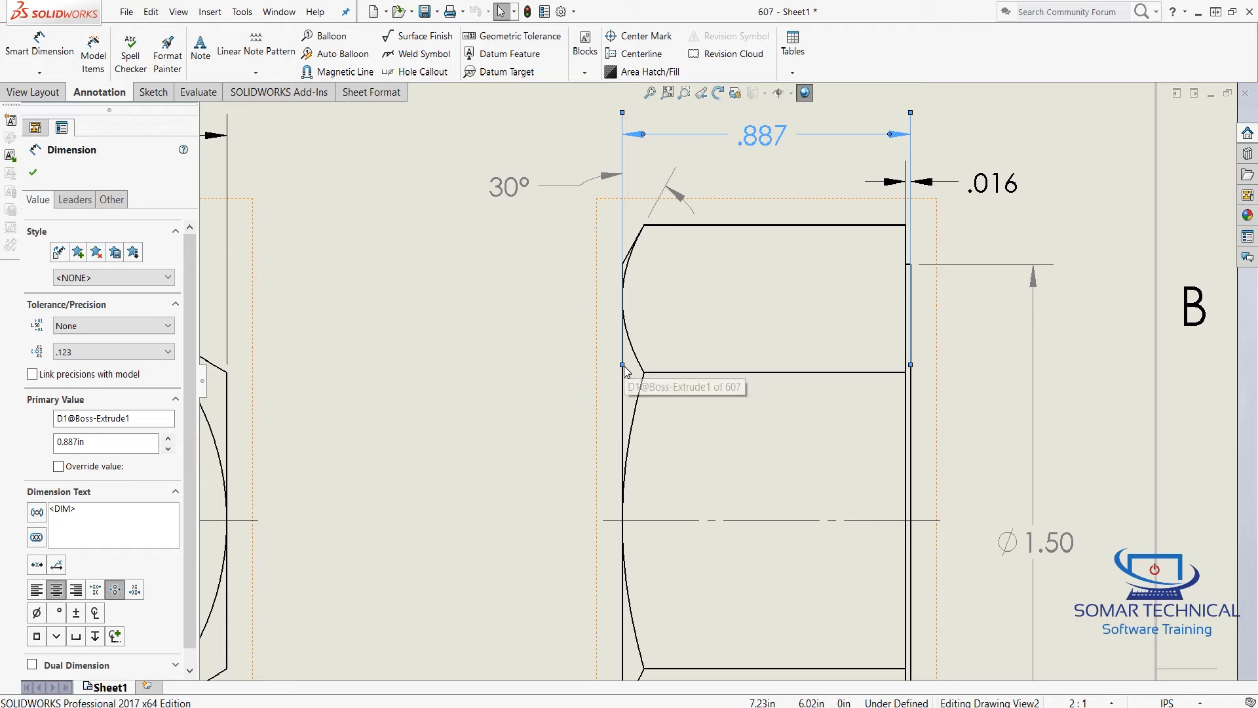
pyautogui.moveTo(622, 367); pyautogui.dragTo(625, 256)
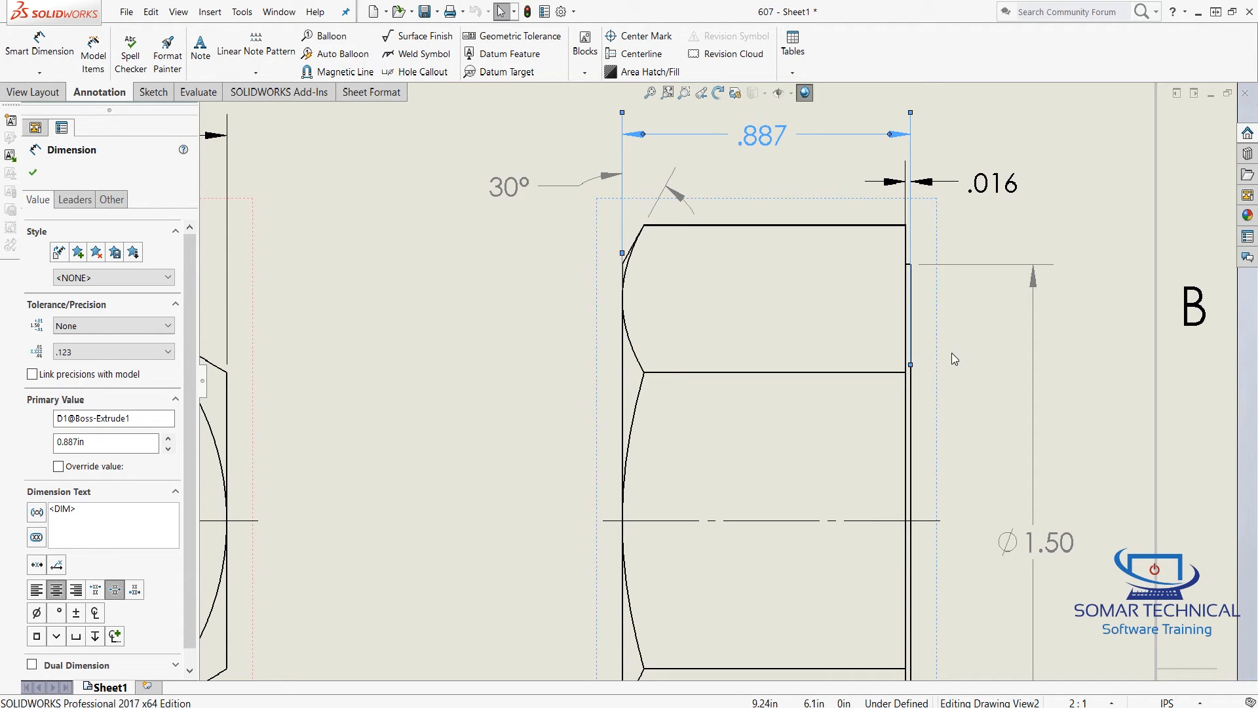
pyautogui.moveTo(912, 365); pyautogui.dragTo(915, 258)
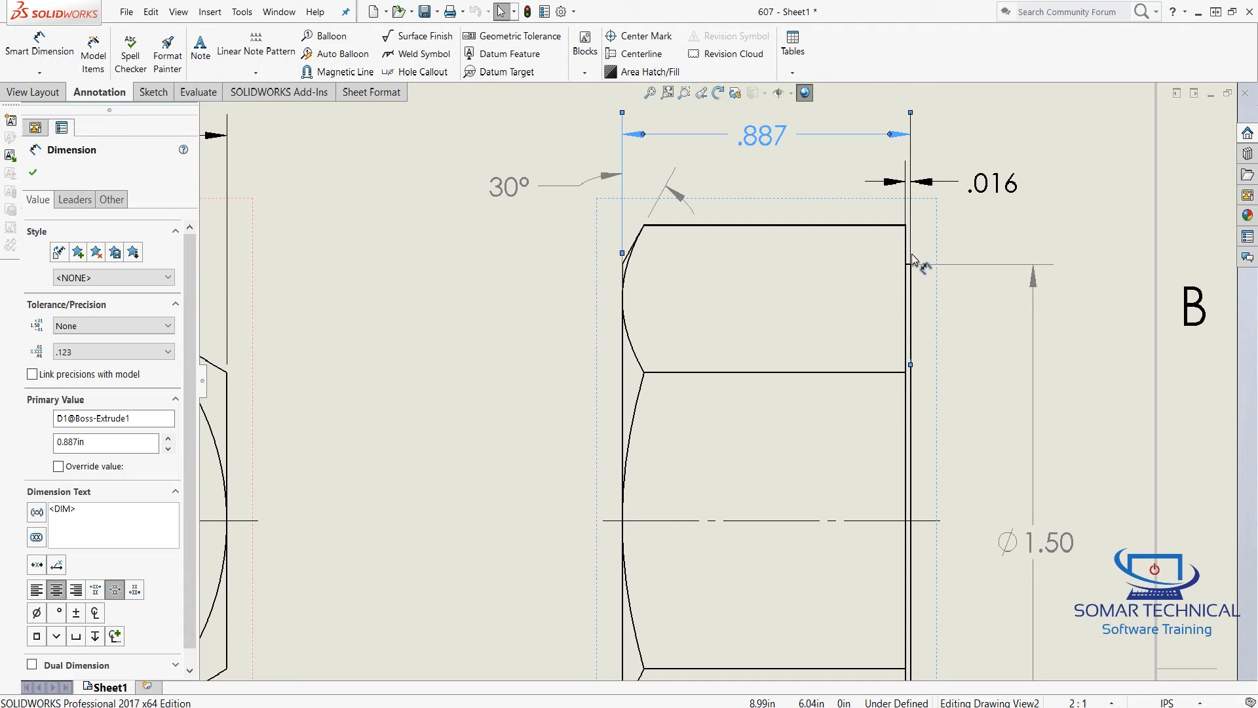
pyautogui.click(1017, 229)
# Shorten the extension lines of the .016 dimension so they stop just above the side view's stepped edge.
pyautogui.click(997, 190)
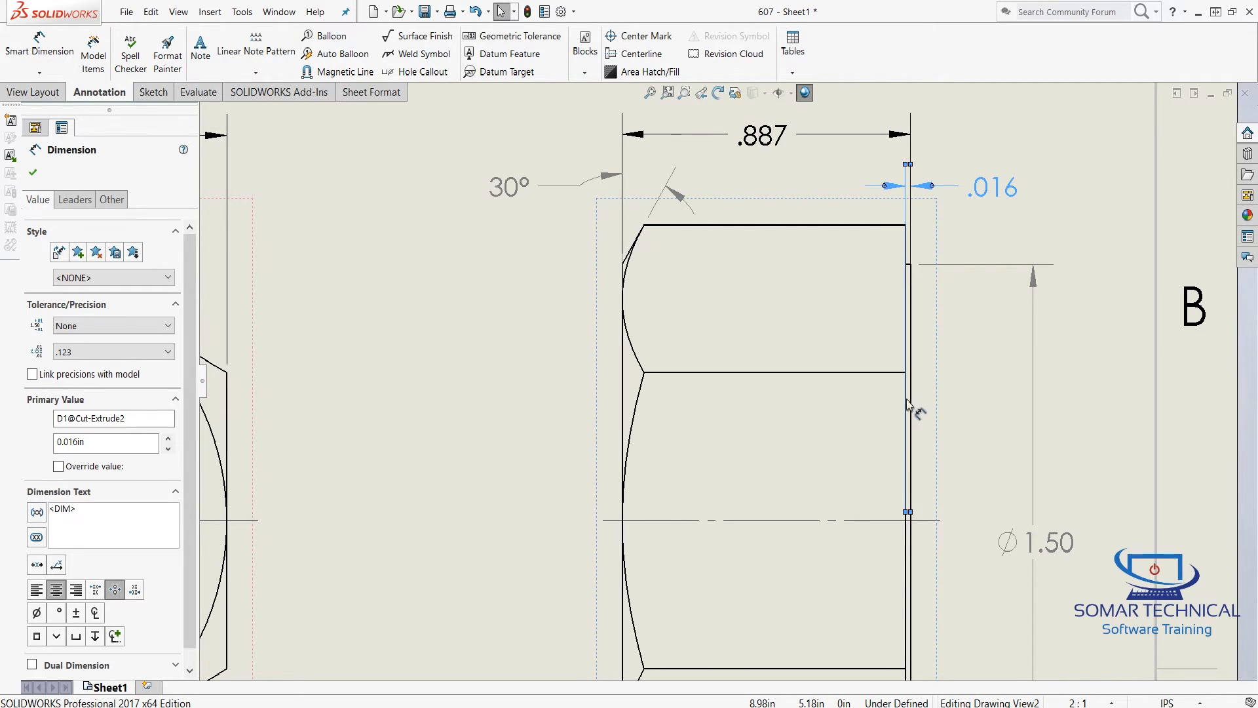
pyautogui.moveTo(910, 254); pyautogui.dragTo(910, 252)
pyautogui.moveTo(906, 511); pyautogui.dragTo(908, 216)
pyautogui.click(1080, 229)
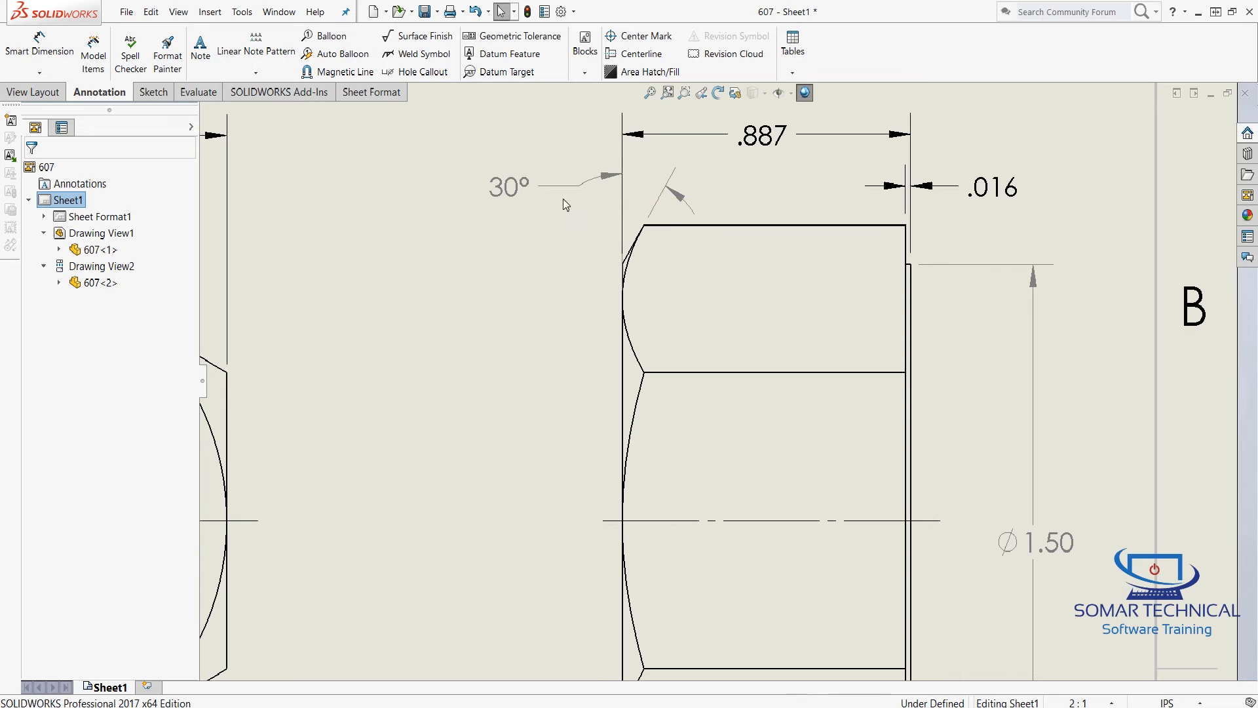
# Inspect the side view's 30° angle dimension, then review the hexagonal view, title block and whole sheet.
pyautogui.click(513, 186)
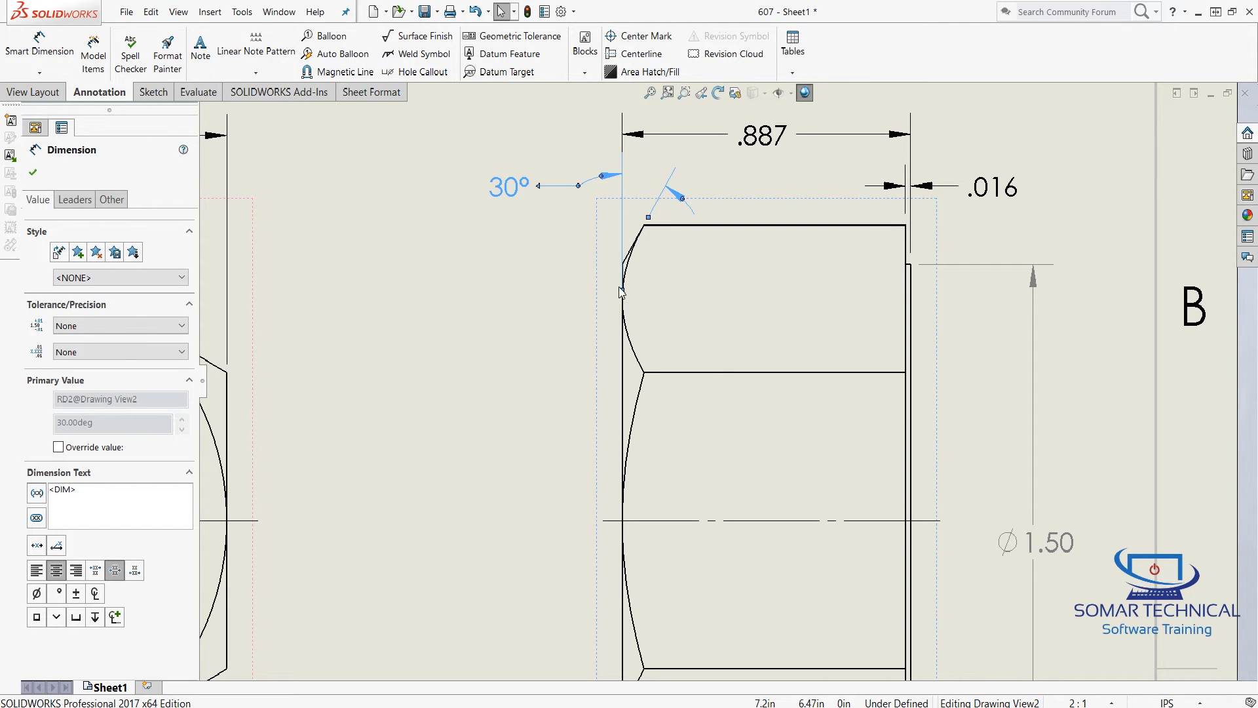
pyautogui.click(544, 302)
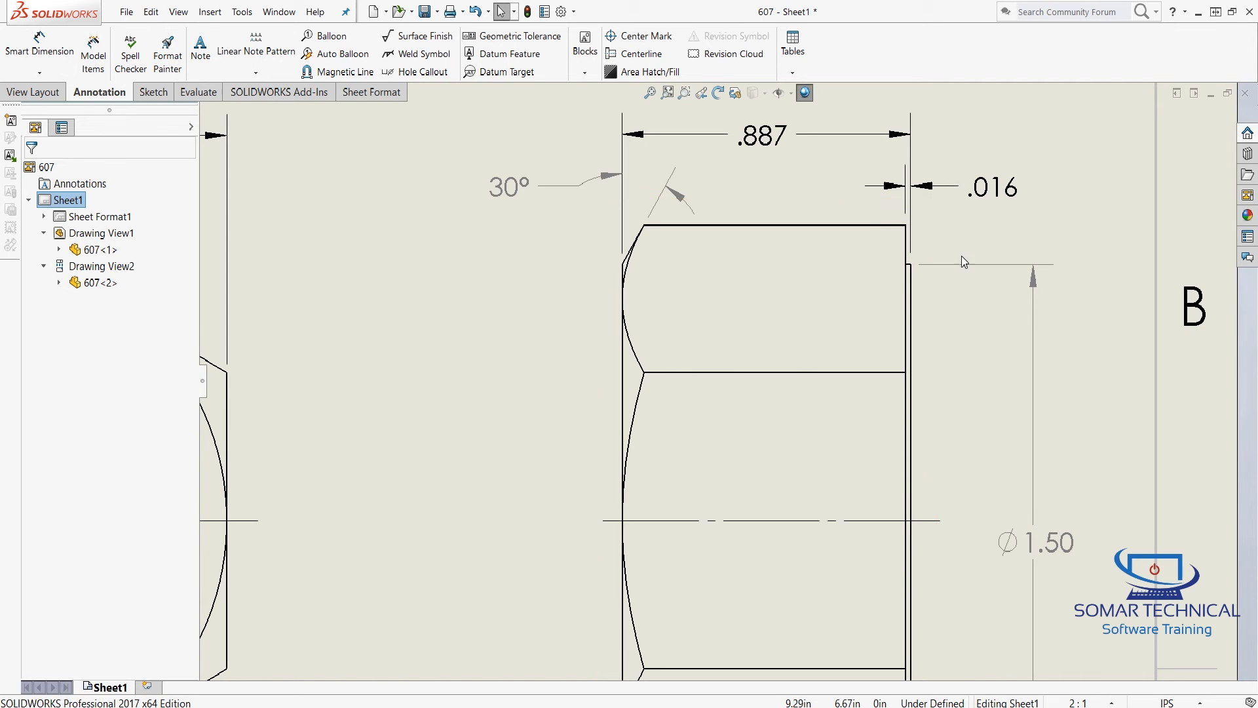
pyautogui.press('z')
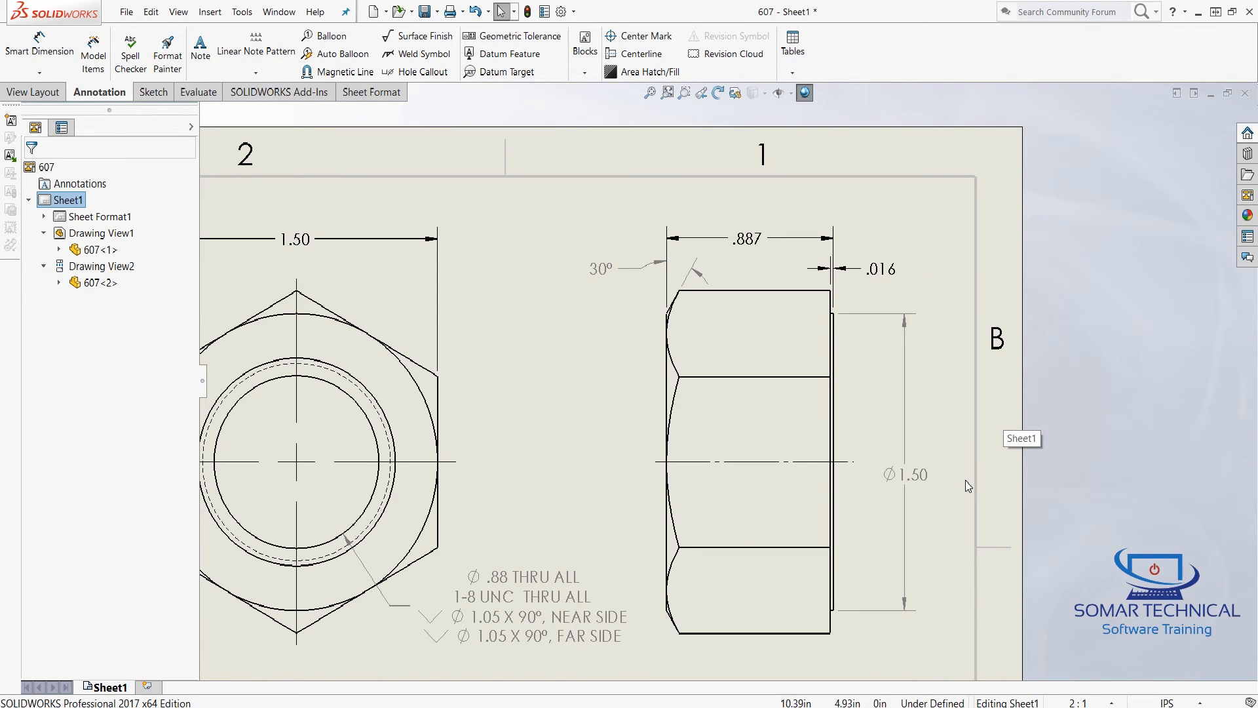
pyautogui.press('f')
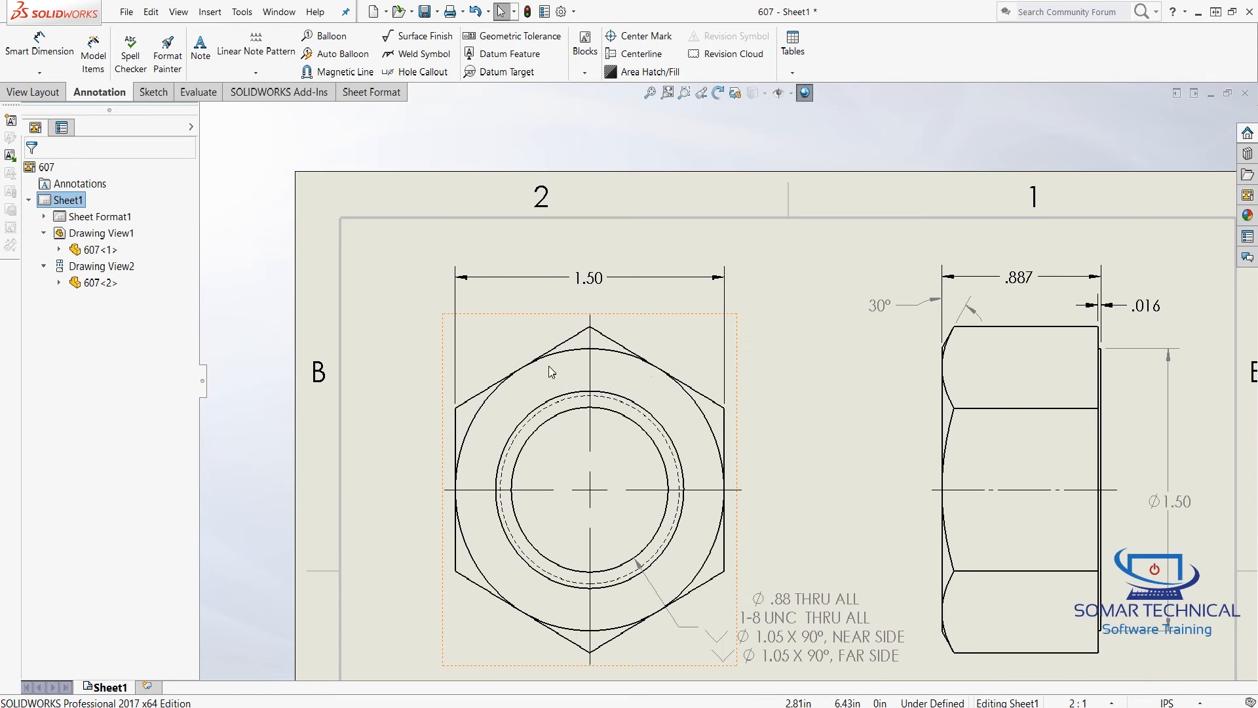
pyautogui.scroll(-5, 548, 365)
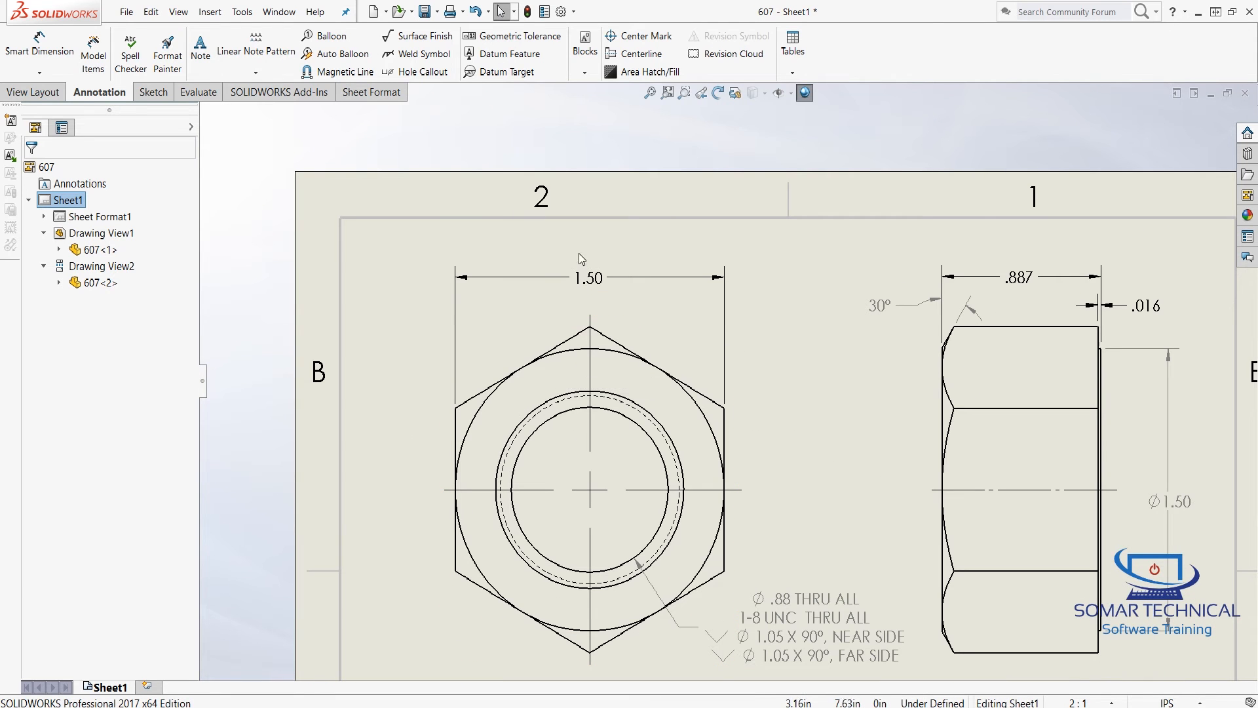
pyautogui.click(651, 94)
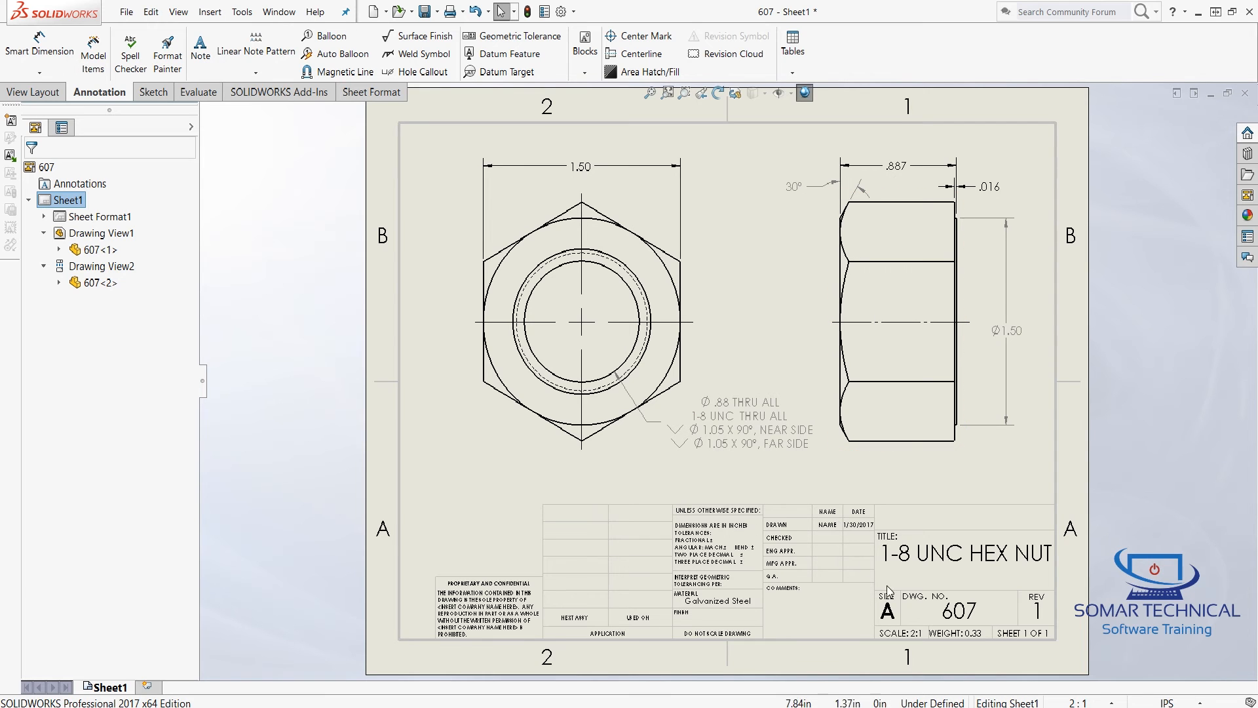
pyautogui.scroll(-3, 926, 648)
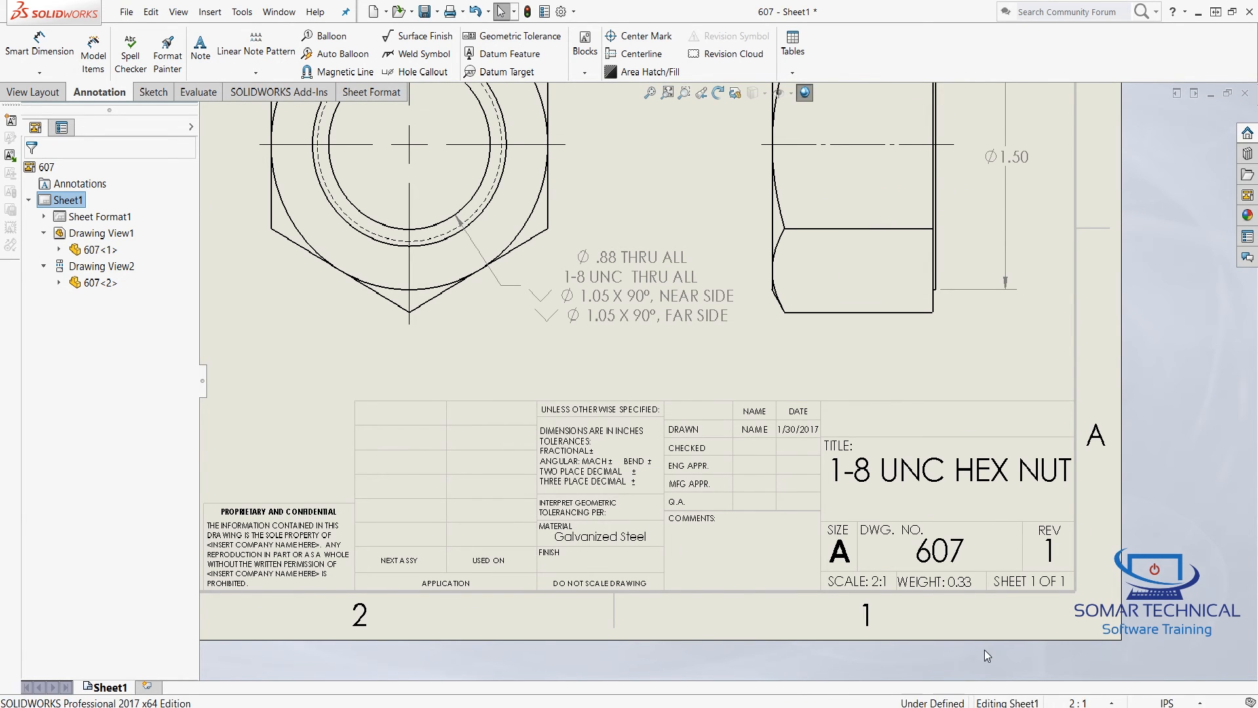
pyautogui.click(649, 94)
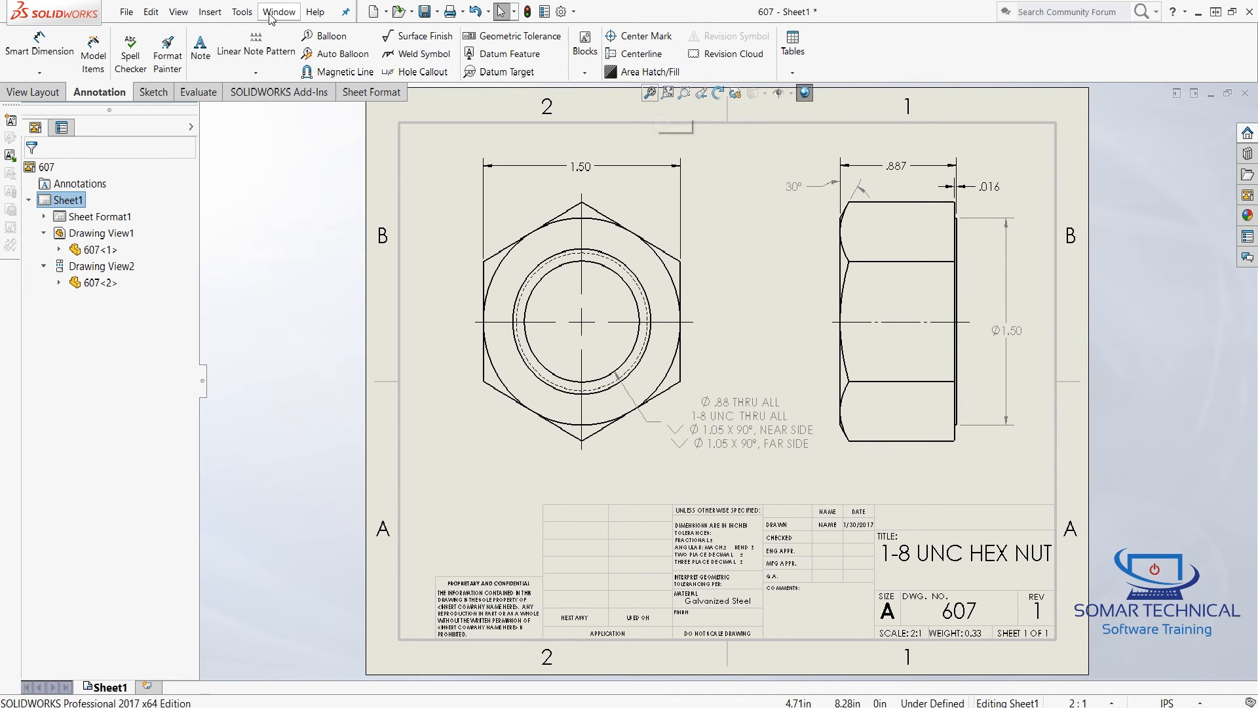